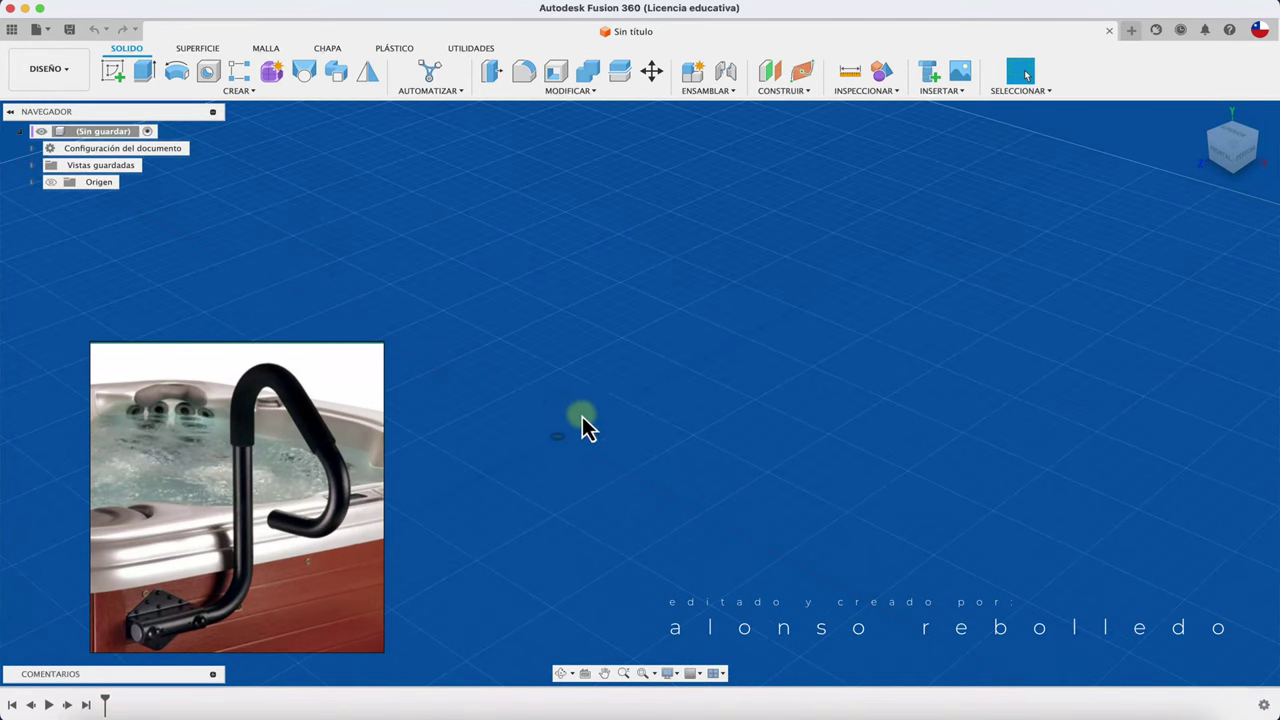
Show the origin planes and axes in the empty design.
click(50, 182)
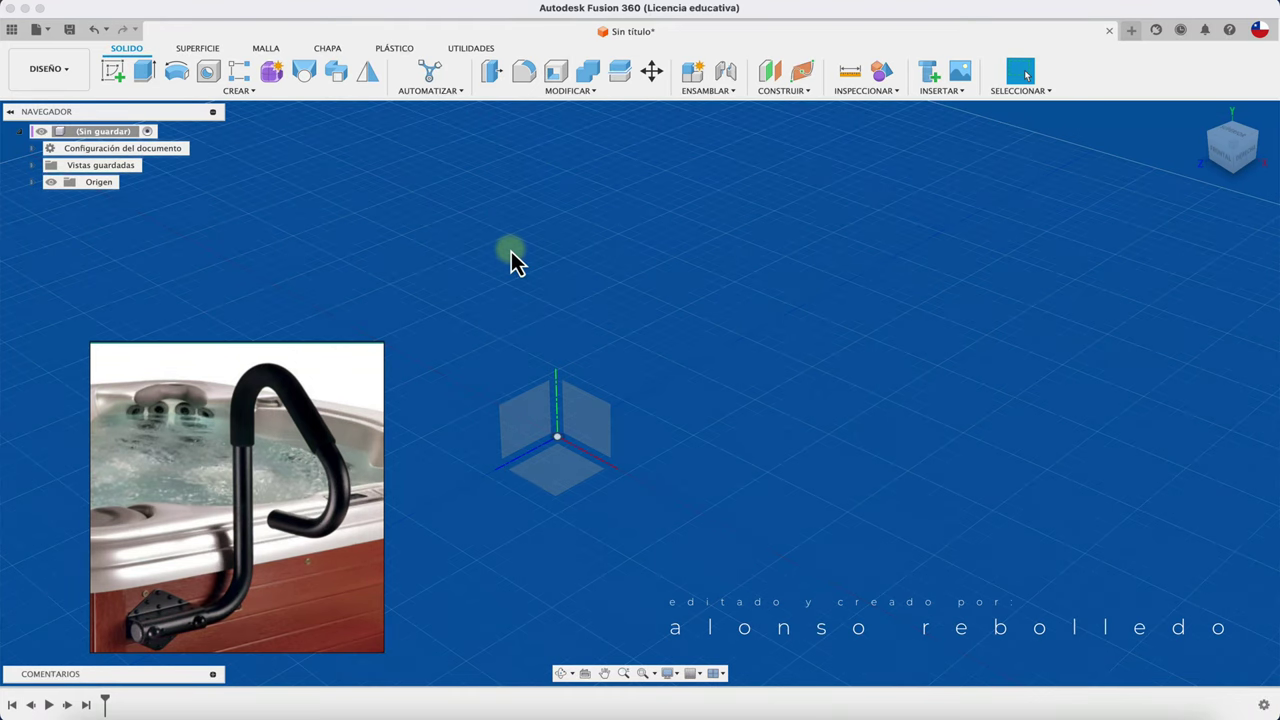
Sketch on the XY plane a vertical line from the origin, dimensioned to 150 mm.
click(112, 69)
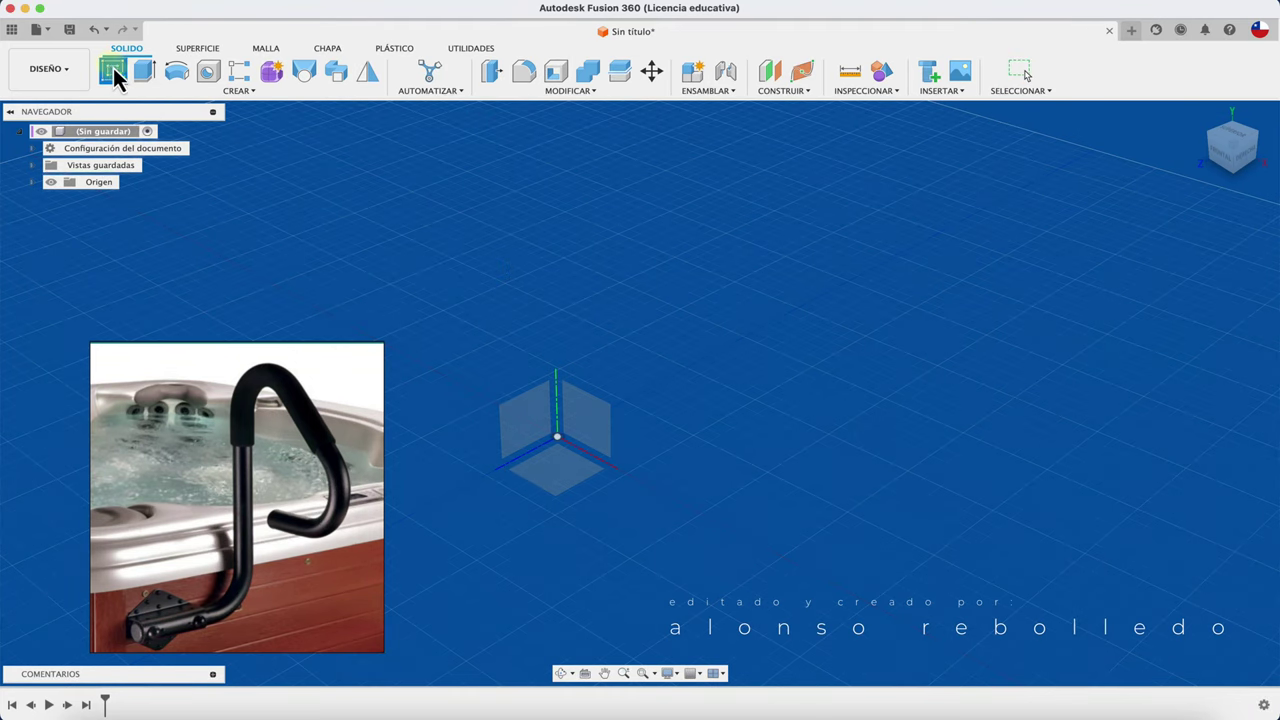
click(566, 482)
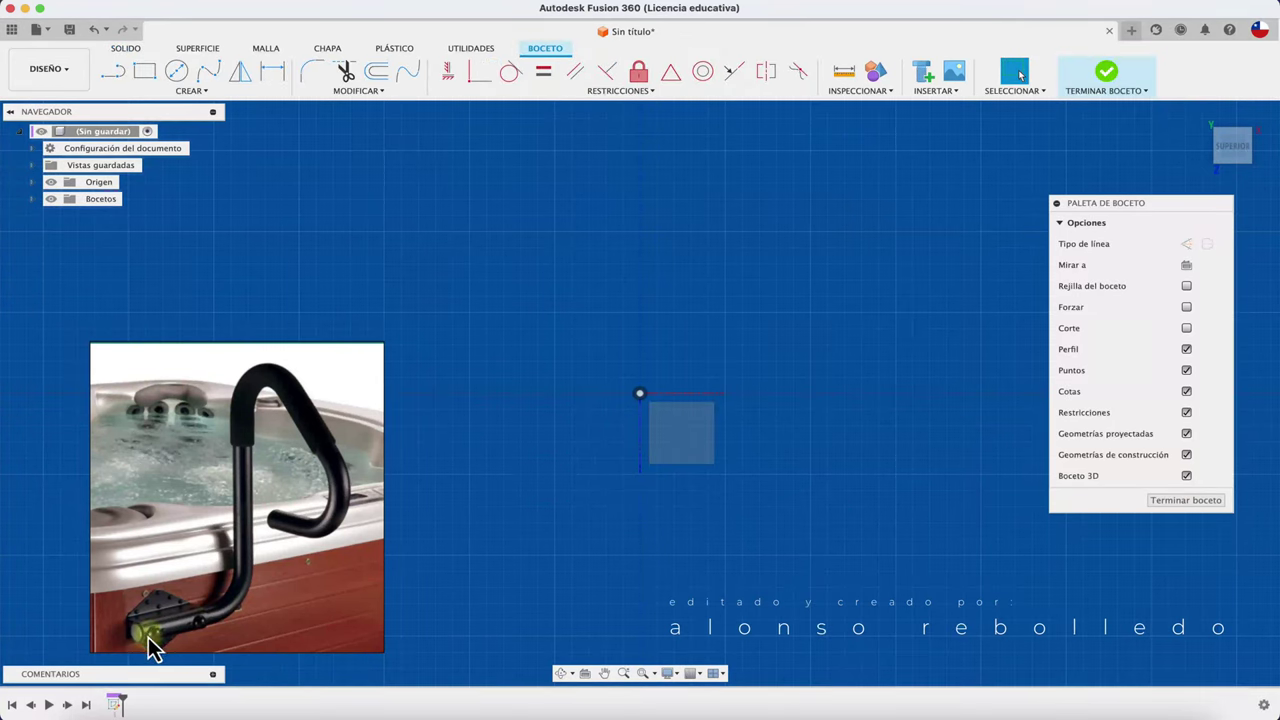
click(113, 70)
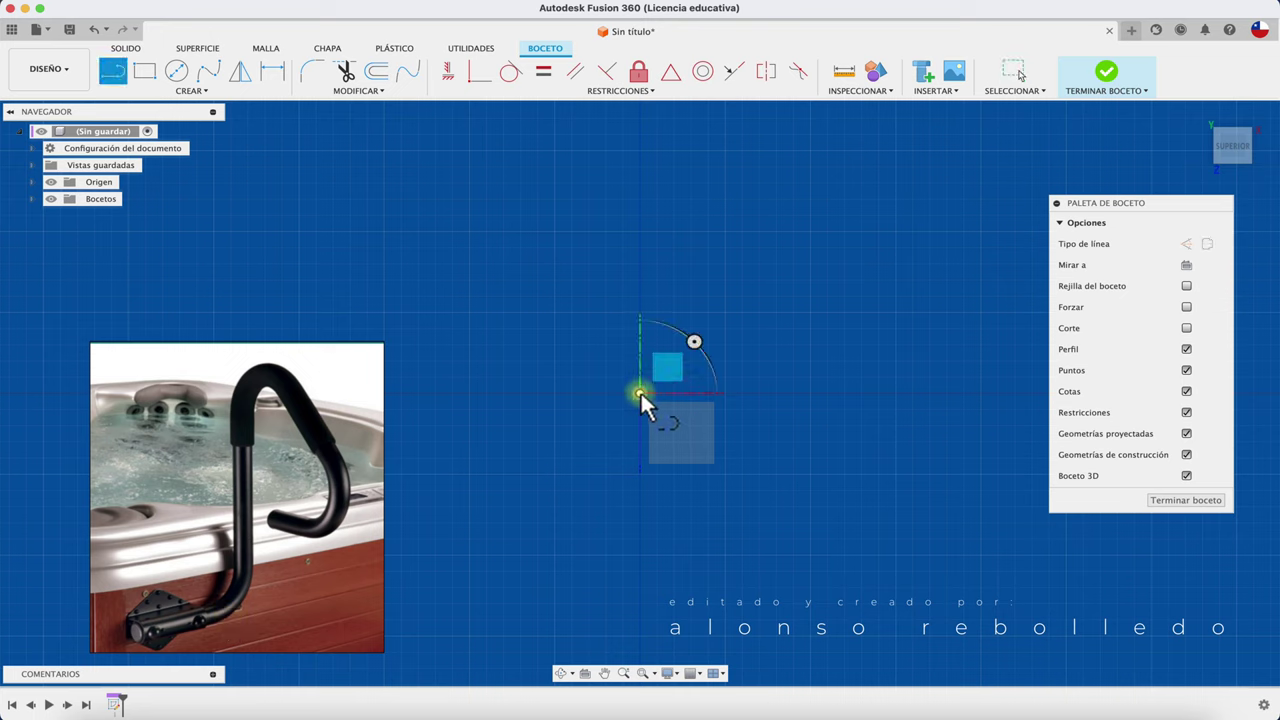
click(639, 164)
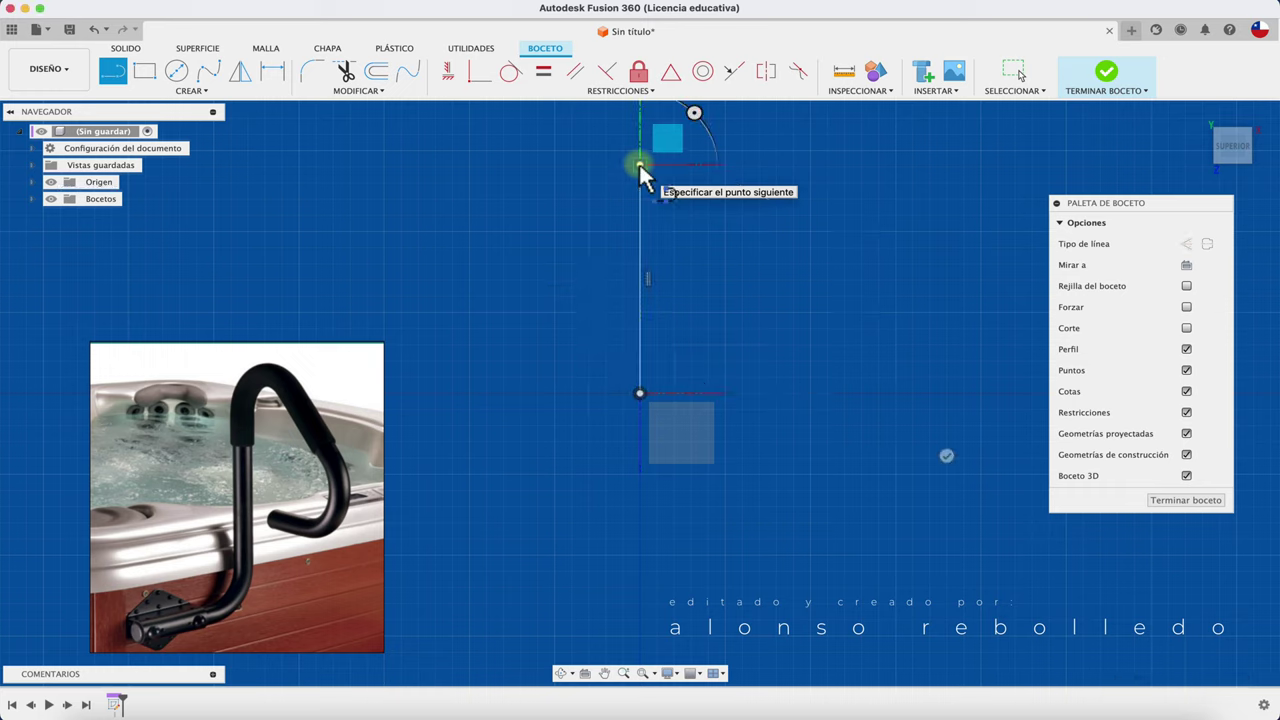
key(Escape)
key(d)
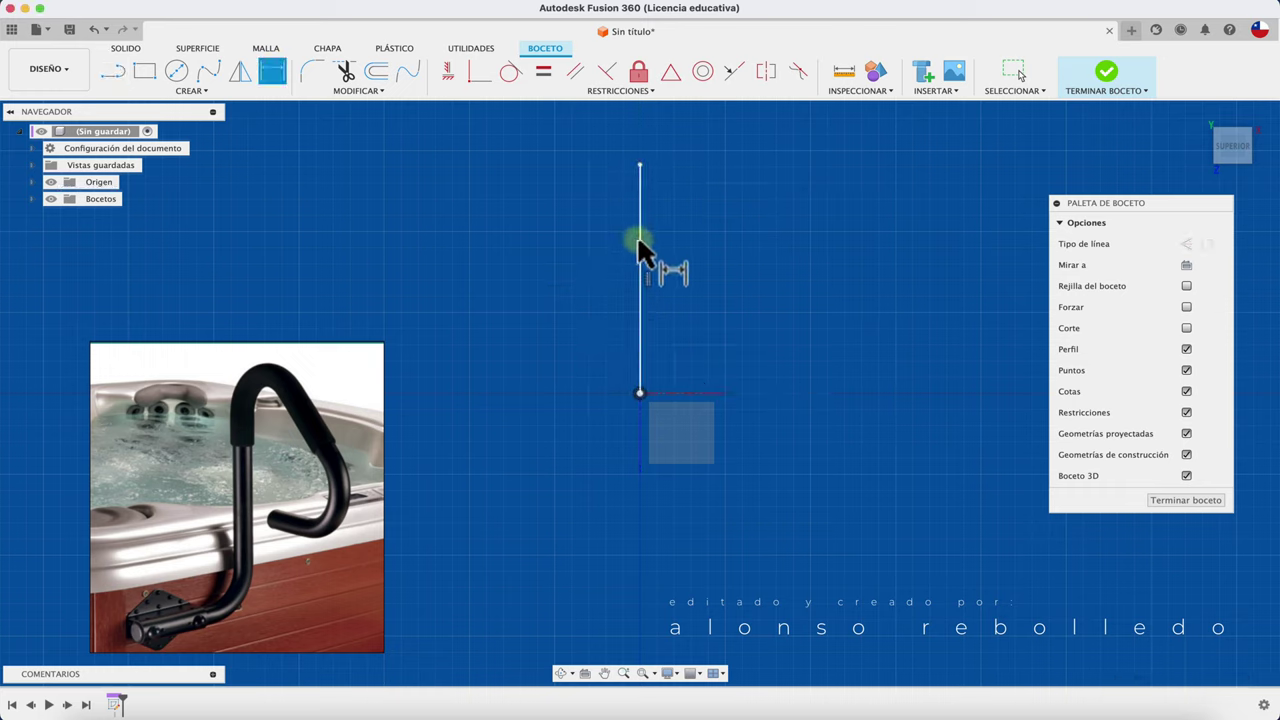
click(640, 240)
click(527, 263)
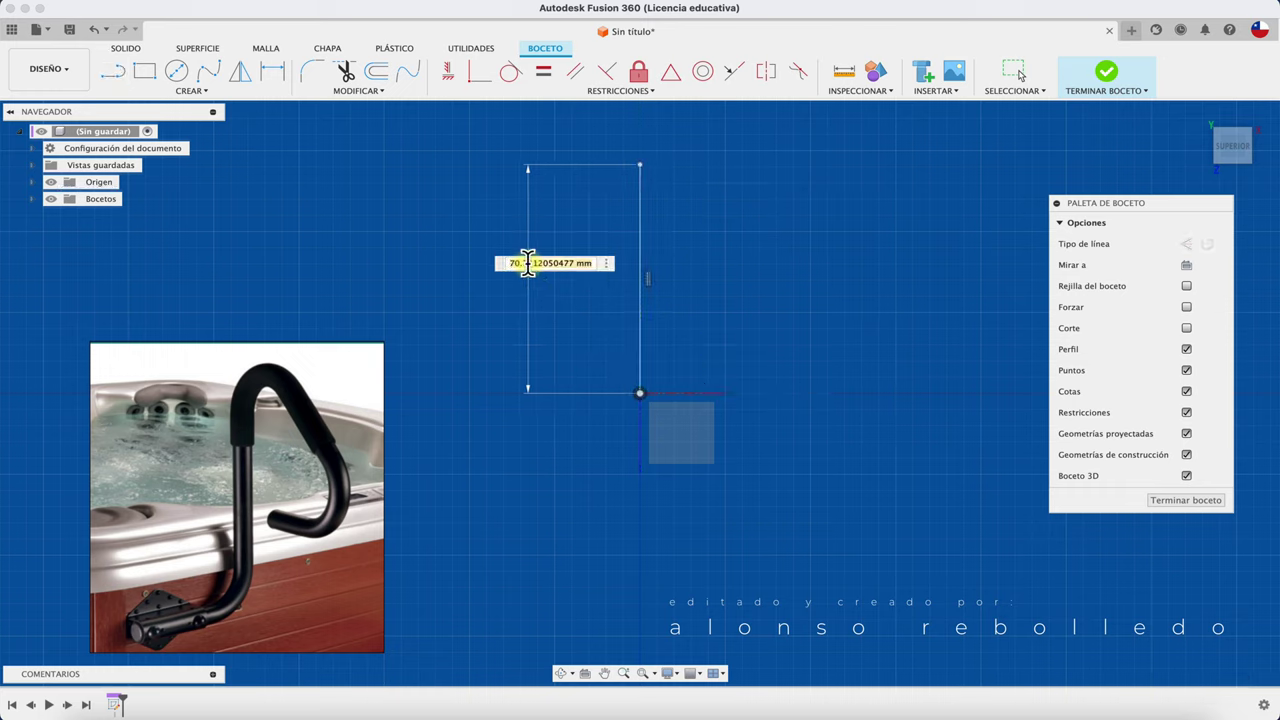
text(150)
key(Return)
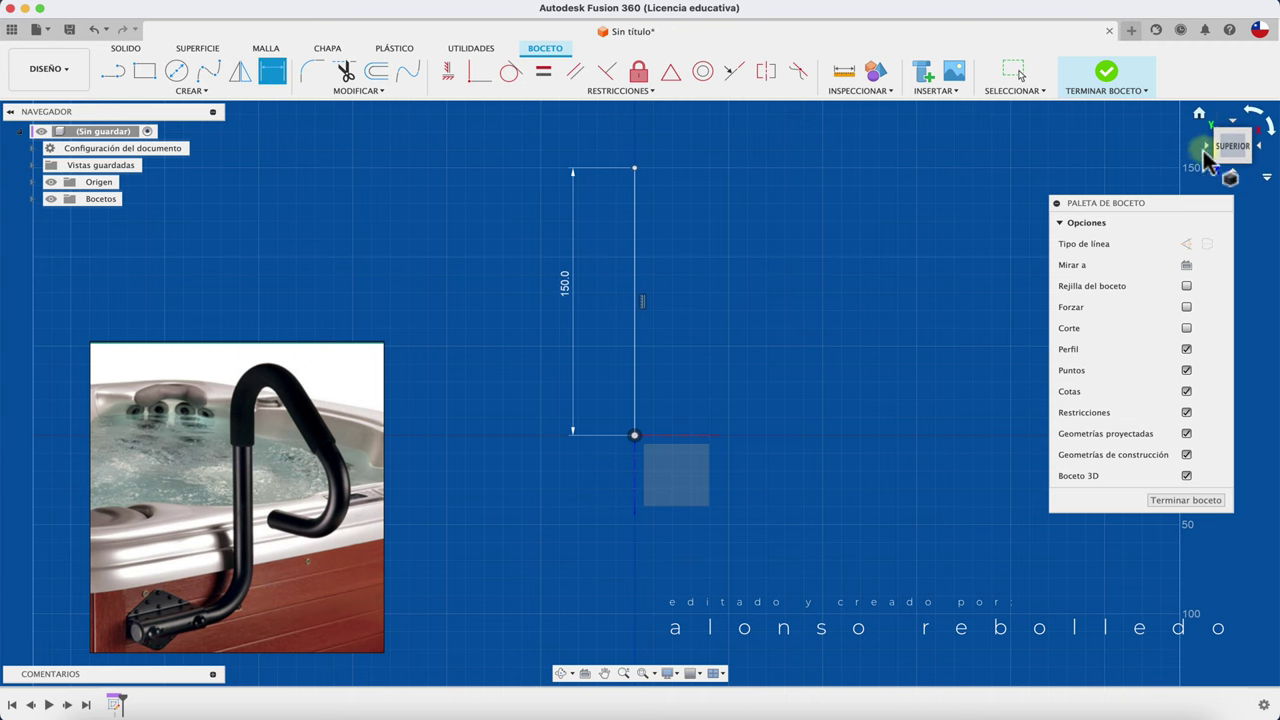
click(1192, 118)
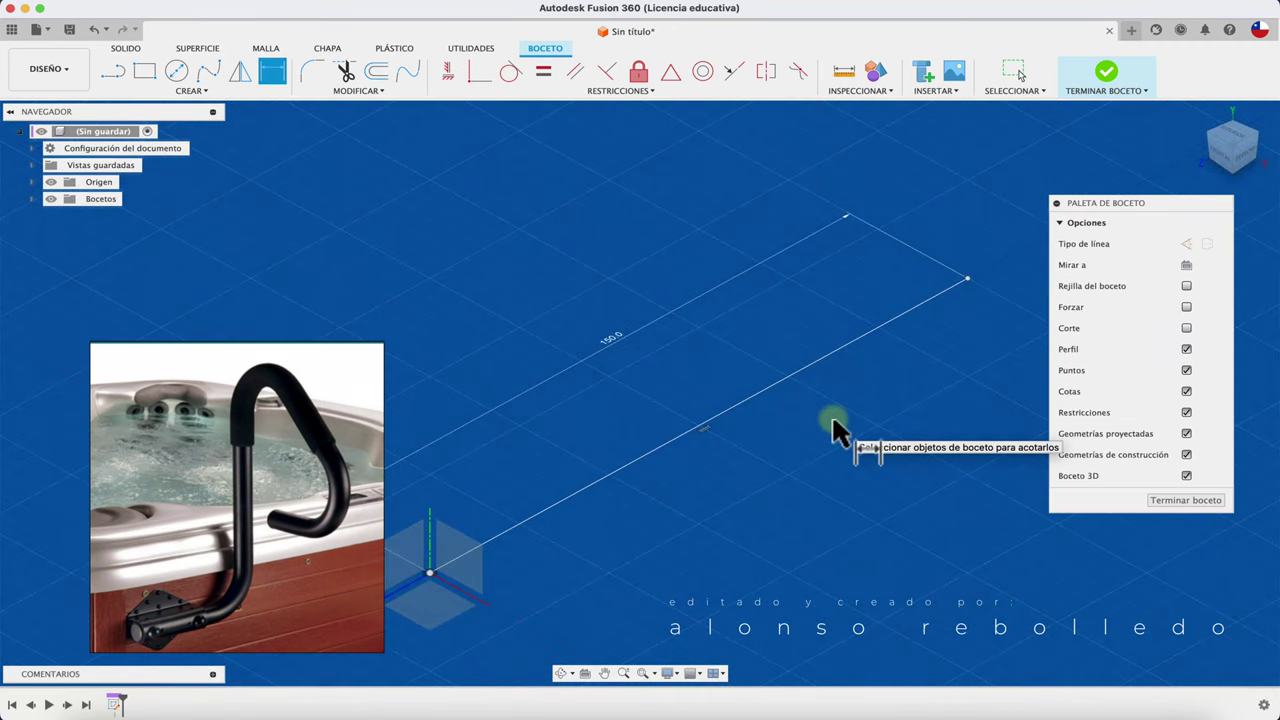
Draw a vertical line up from the 150 mm line's end, dimensioned to 300 mm.
click(113, 71)
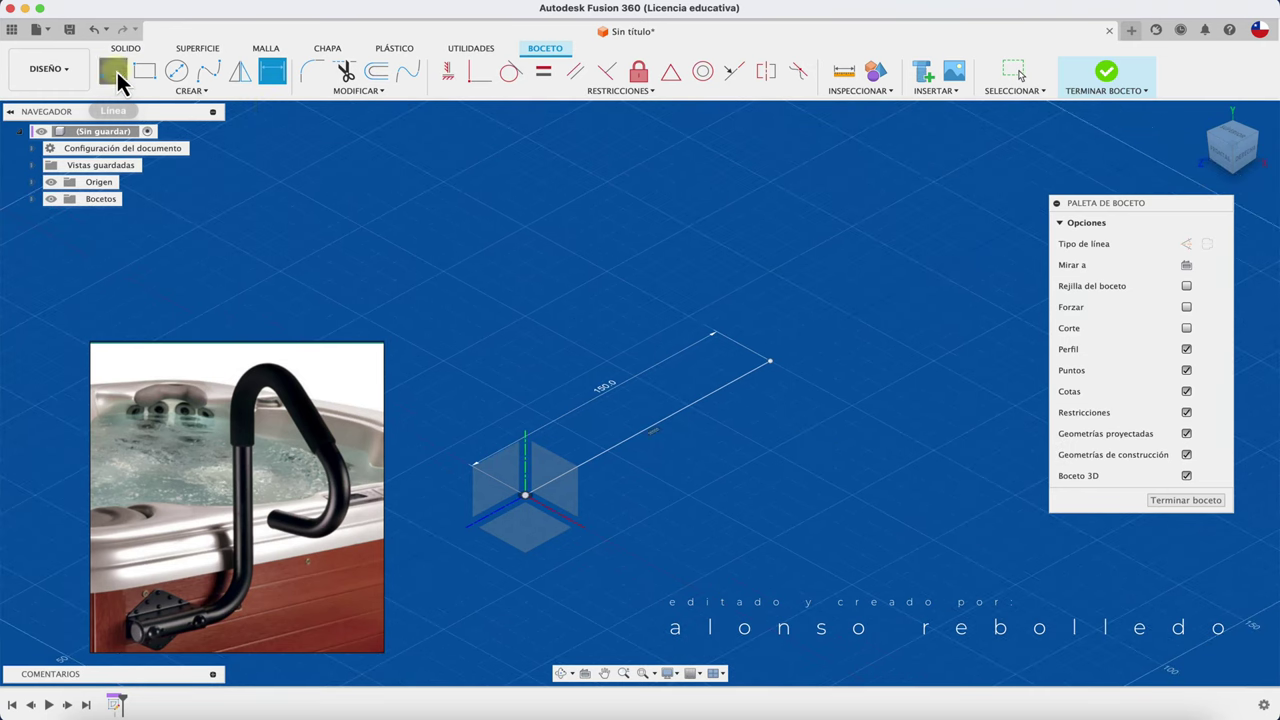
click(770, 358)
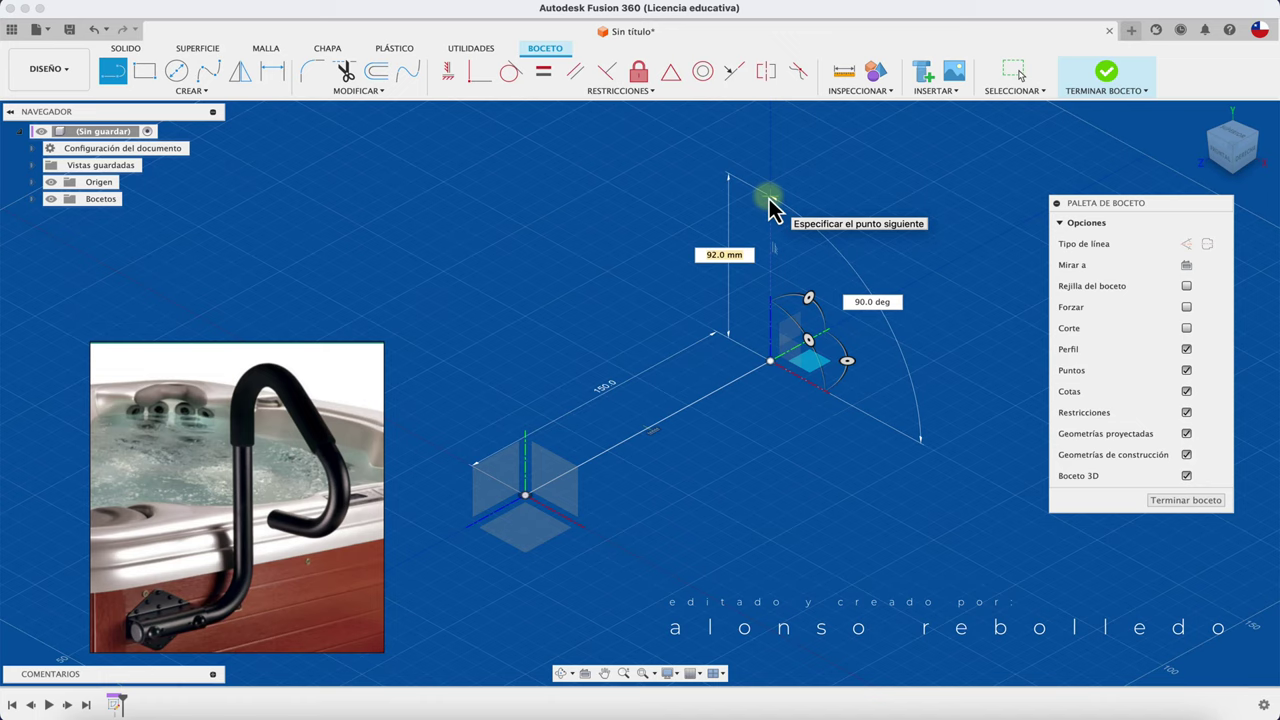
click(770, 197)
key(Escape)
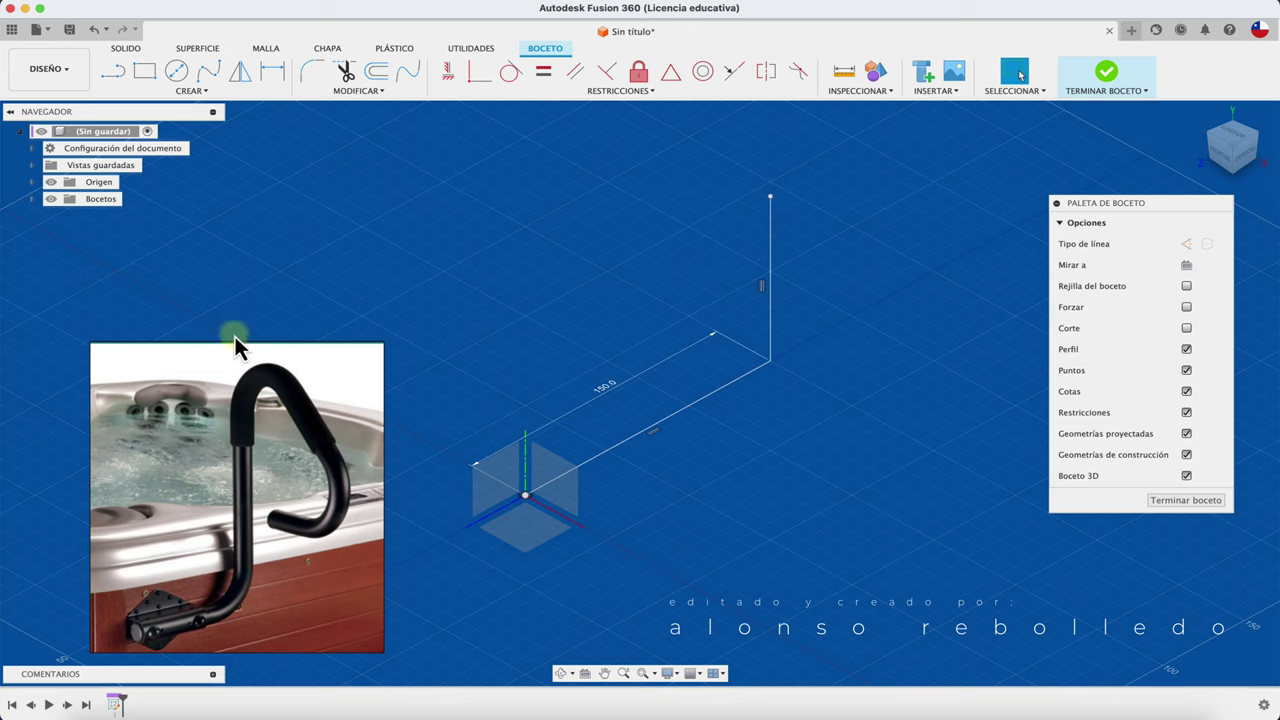
key(d)
click(768, 286)
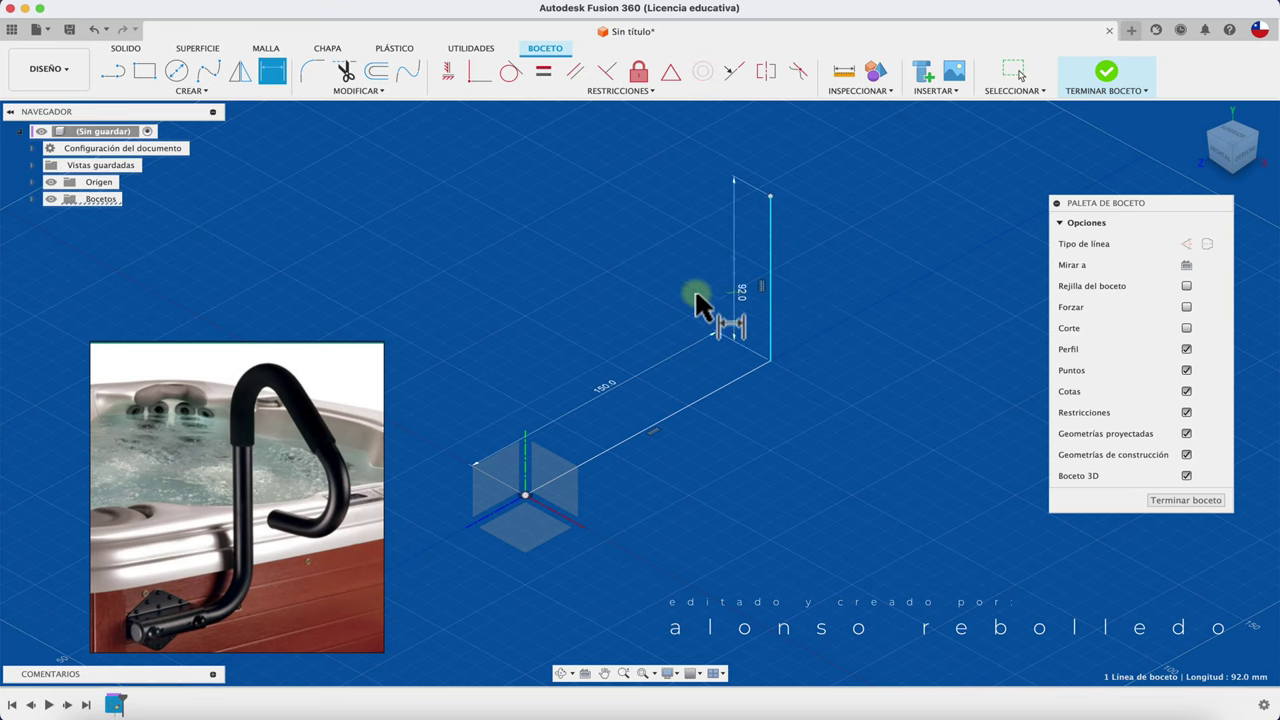
click(587, 318)
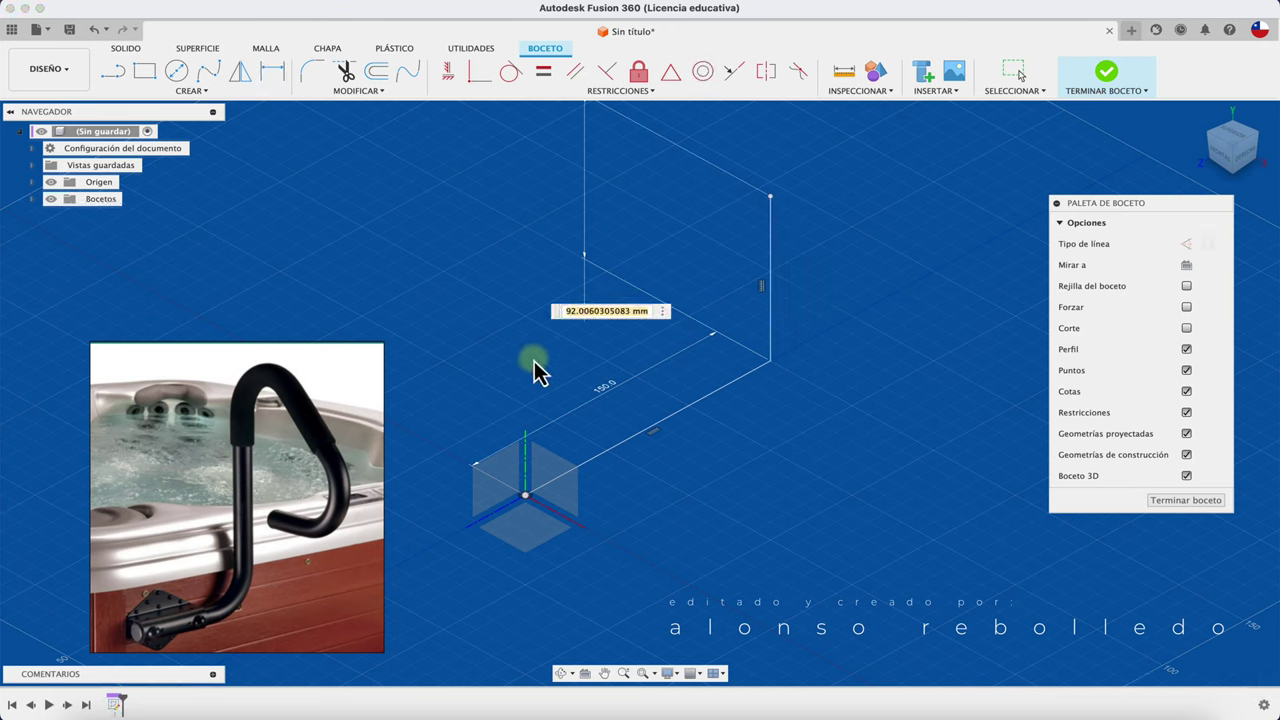
text(300)
key(Return)
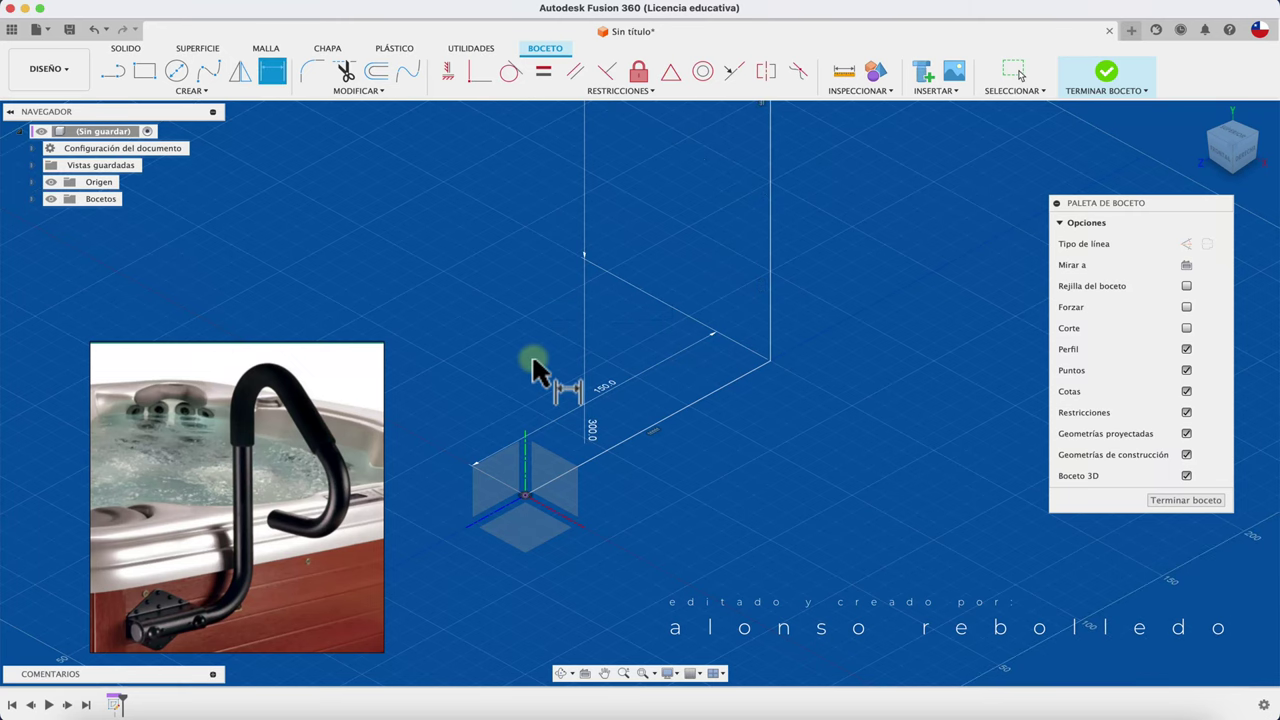
shift+scroll(683, 462, right, 3)
shift+scroll(683, 462, right, 3)
shift+scroll(683, 462, right, 3)
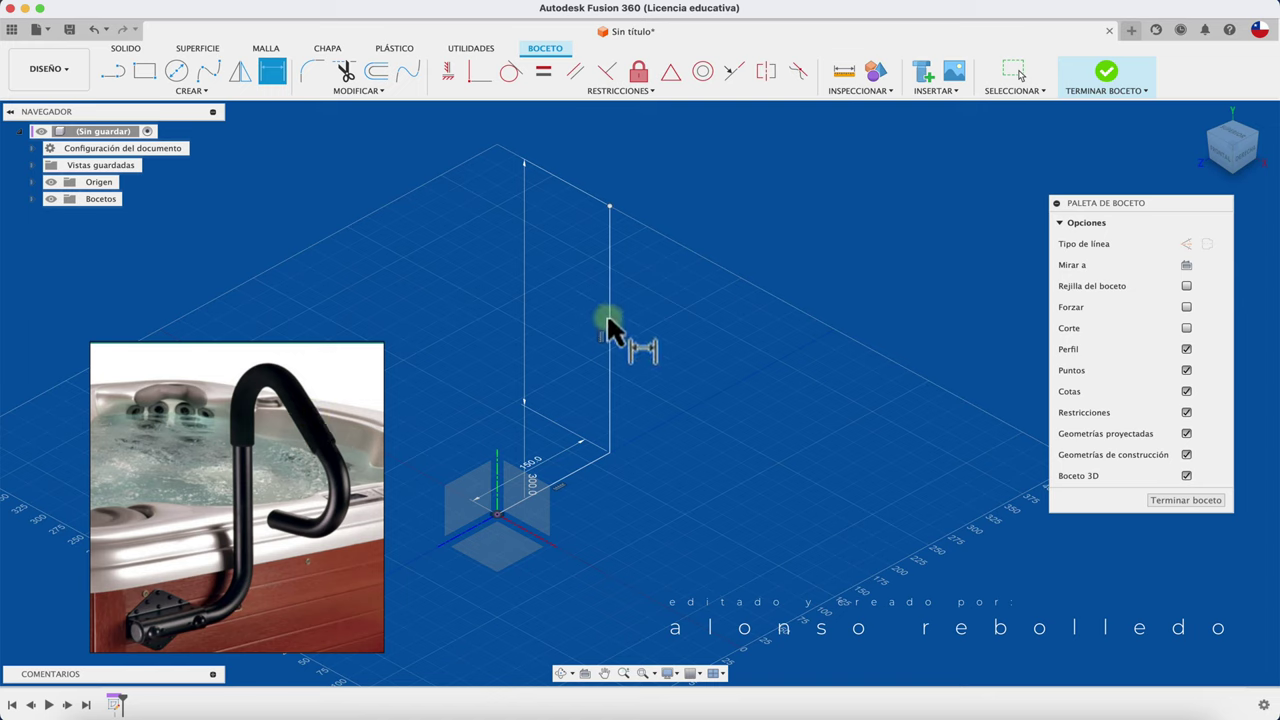
Draw a line from the top of the 300 mm line, dimensioned to 150 mm.
click(115, 72)
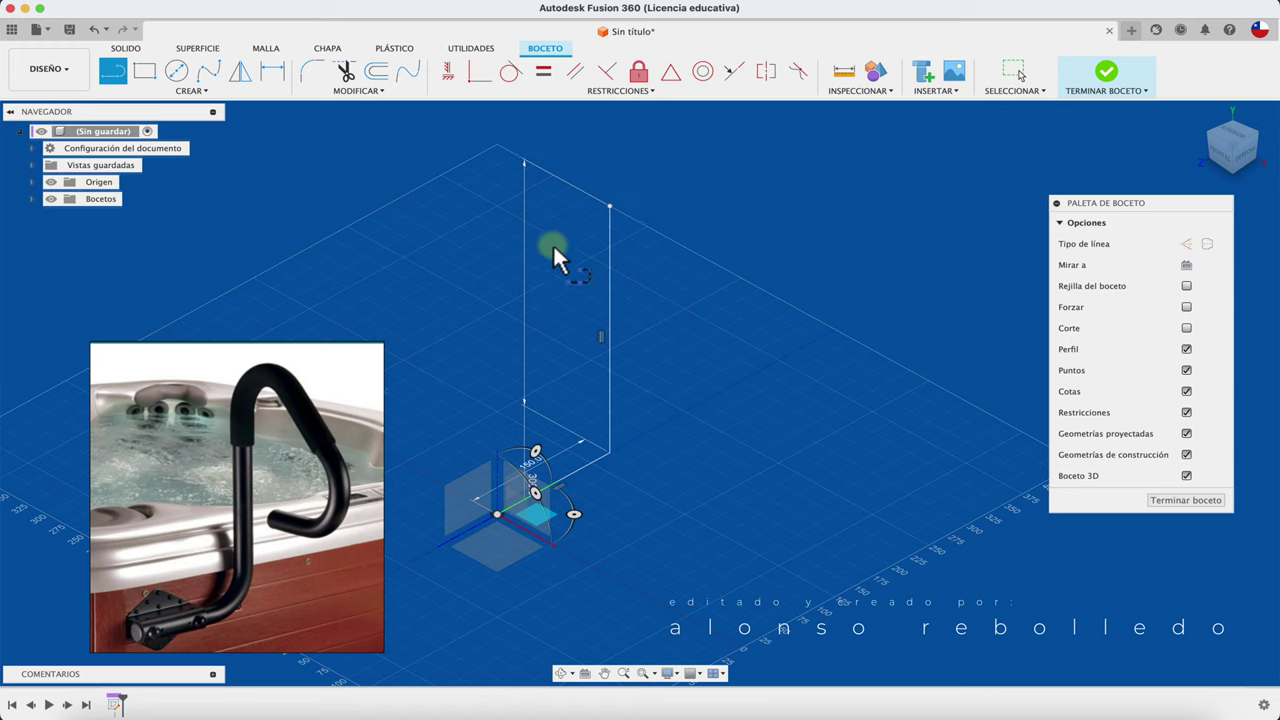
click(609, 206)
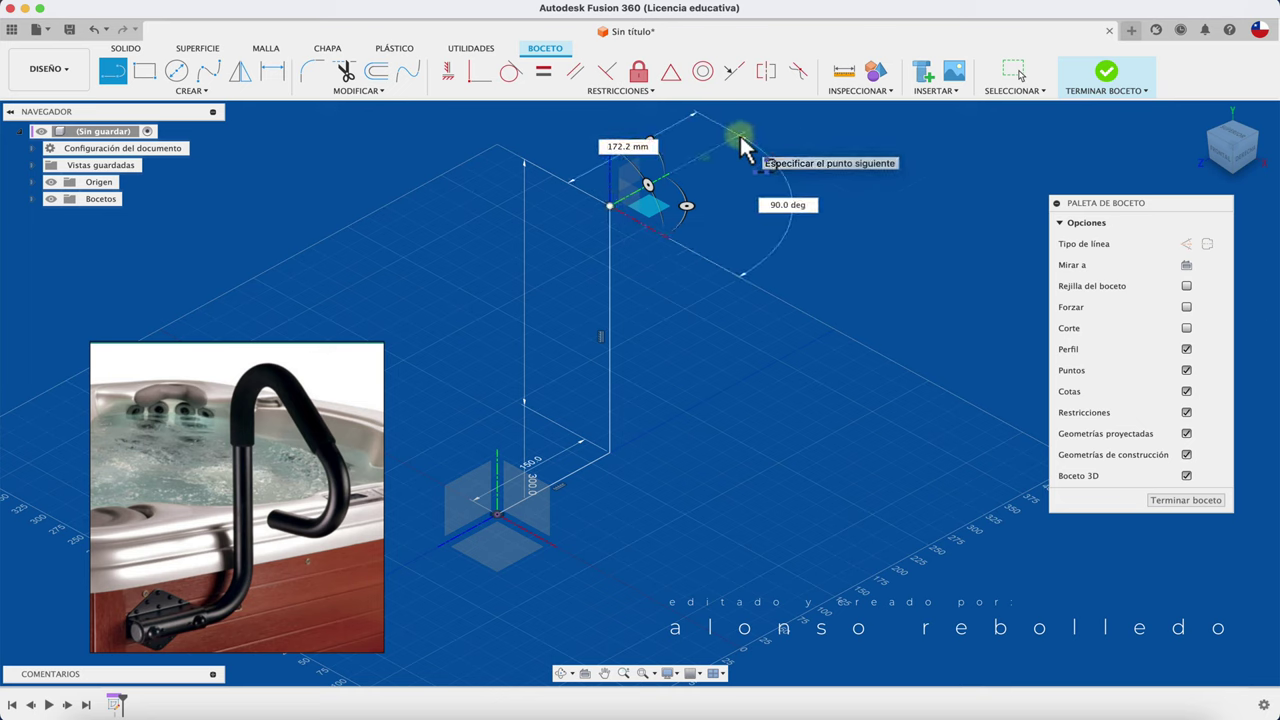
click(740, 136)
key(d)
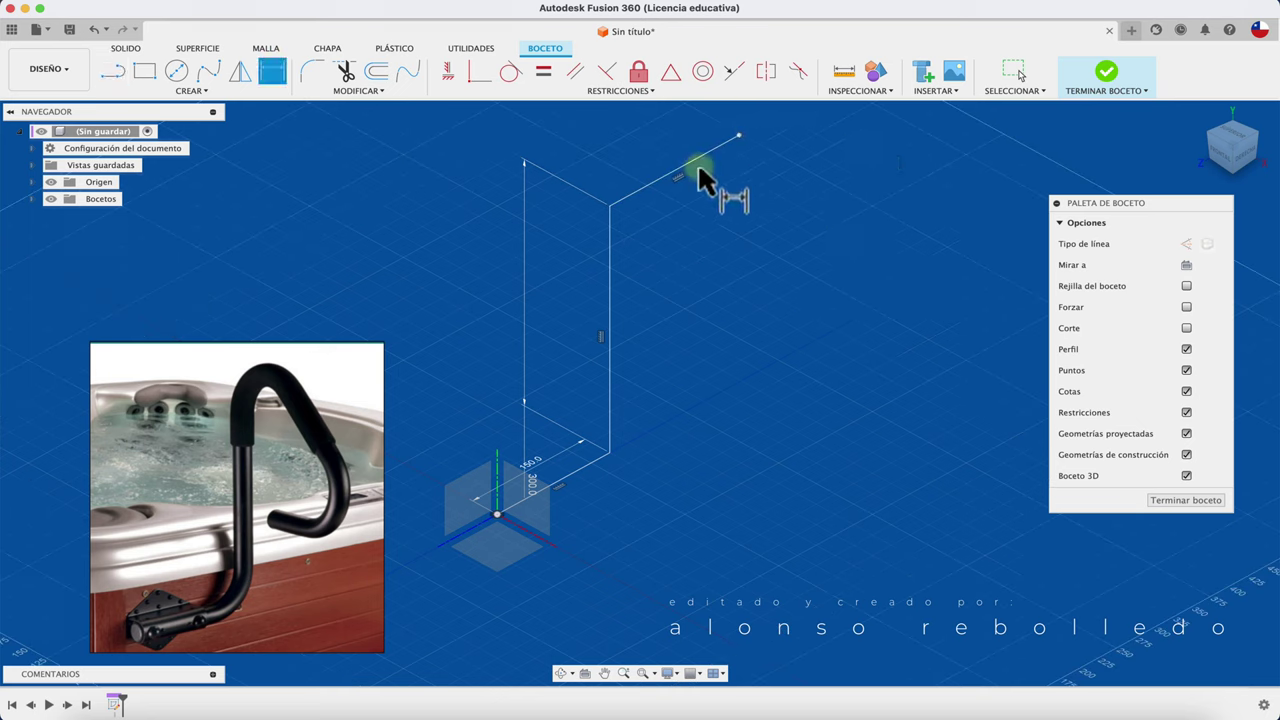
click(700, 175)
click(685, 212)
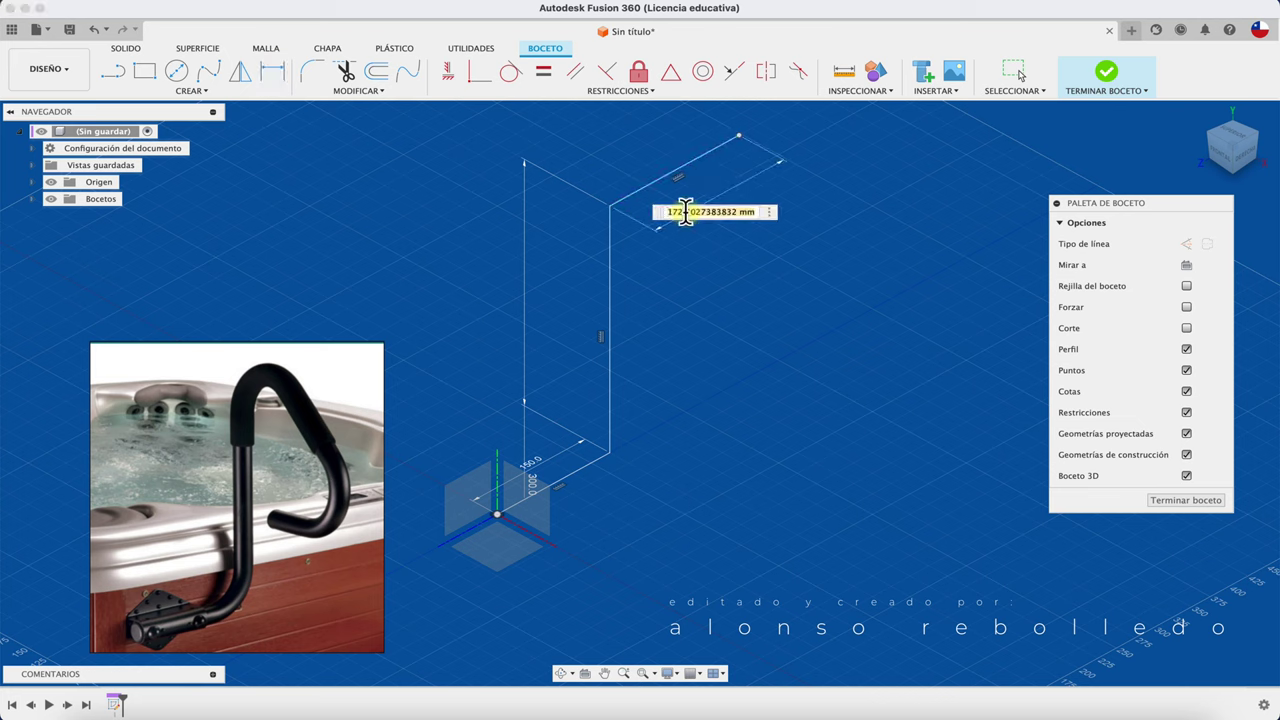
text(150)
key(Return)
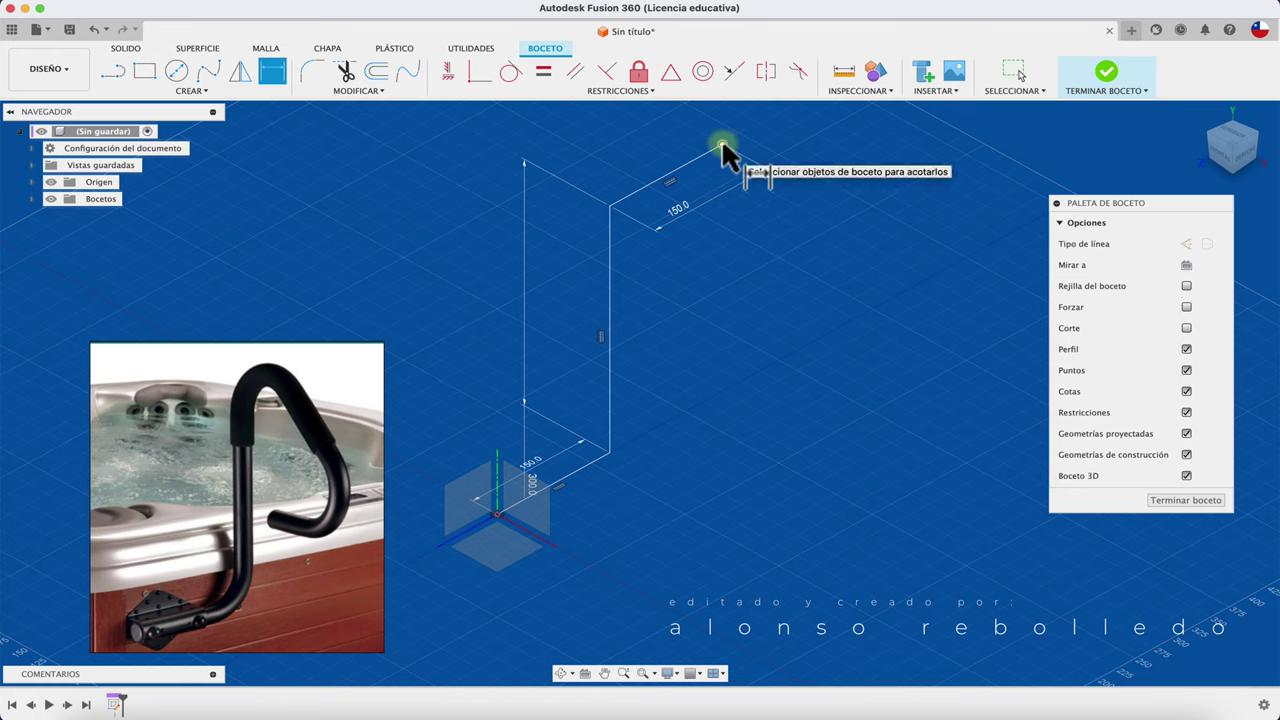
Add a 281 mm downward line and a sloped line closing a triangle.
click(113, 71)
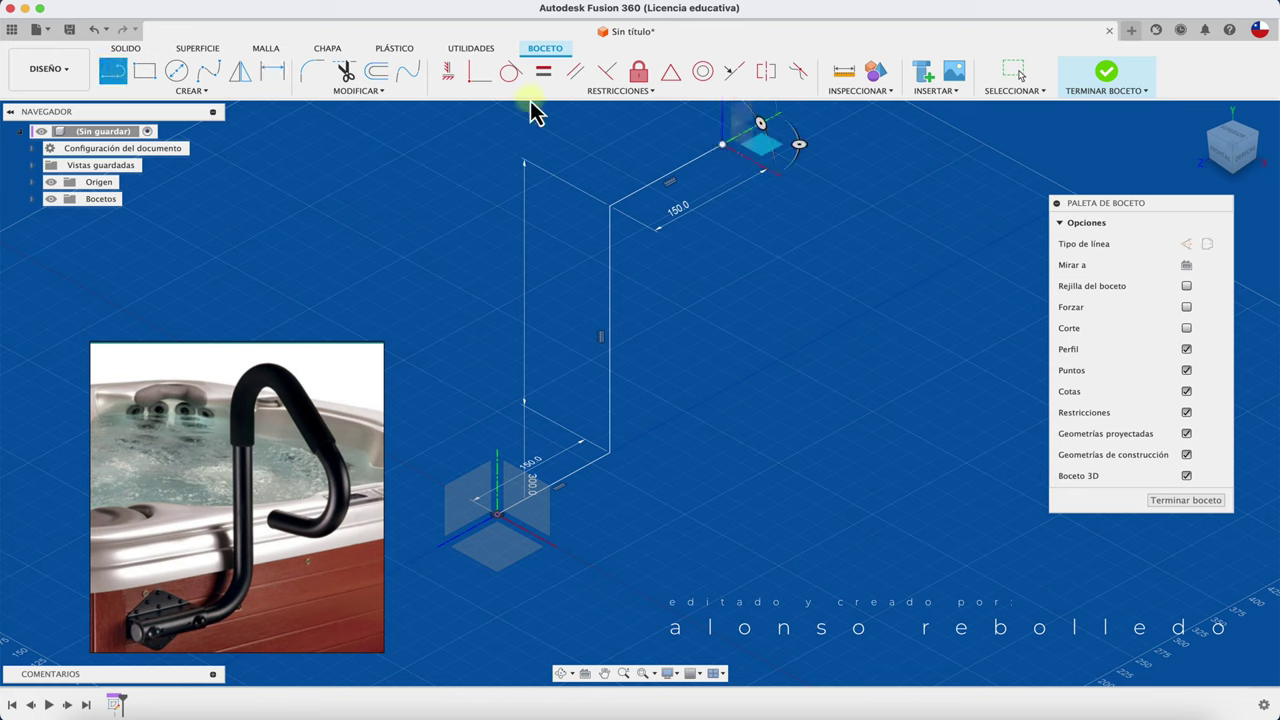
click(722, 145)
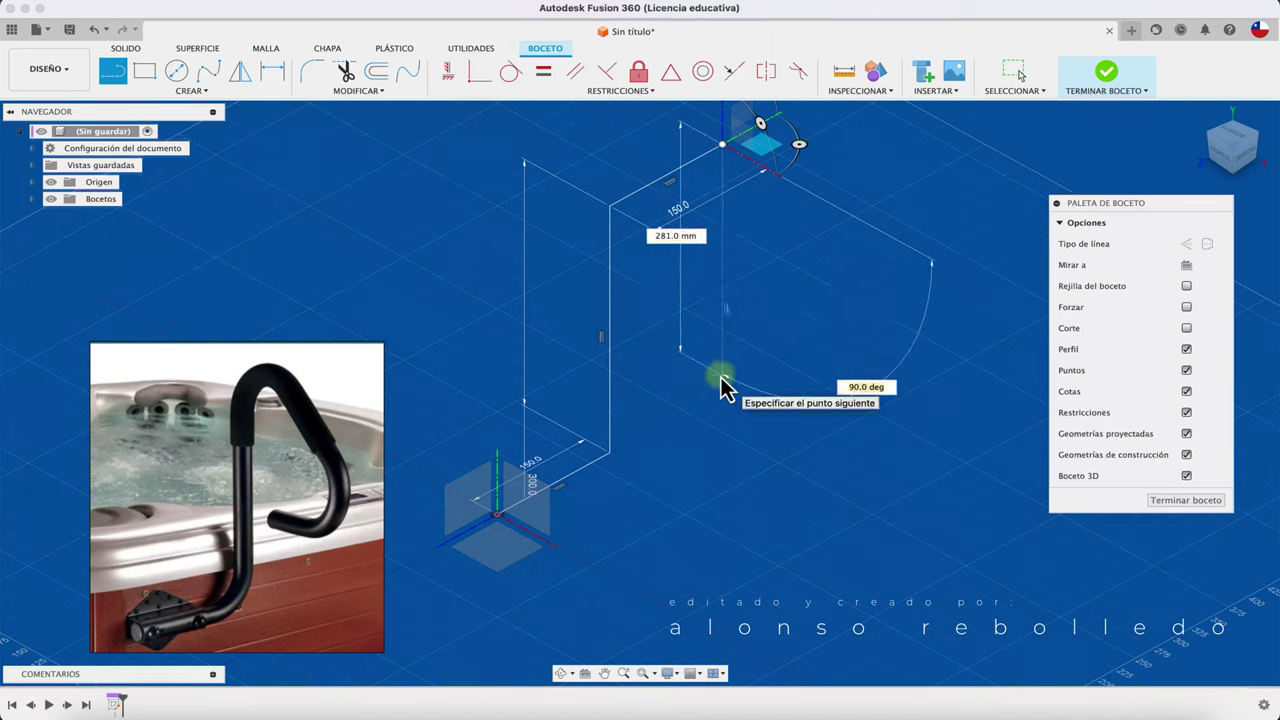
key(Tab)
key(Tab)
key(Tab)
key(Tab)
key(Return)
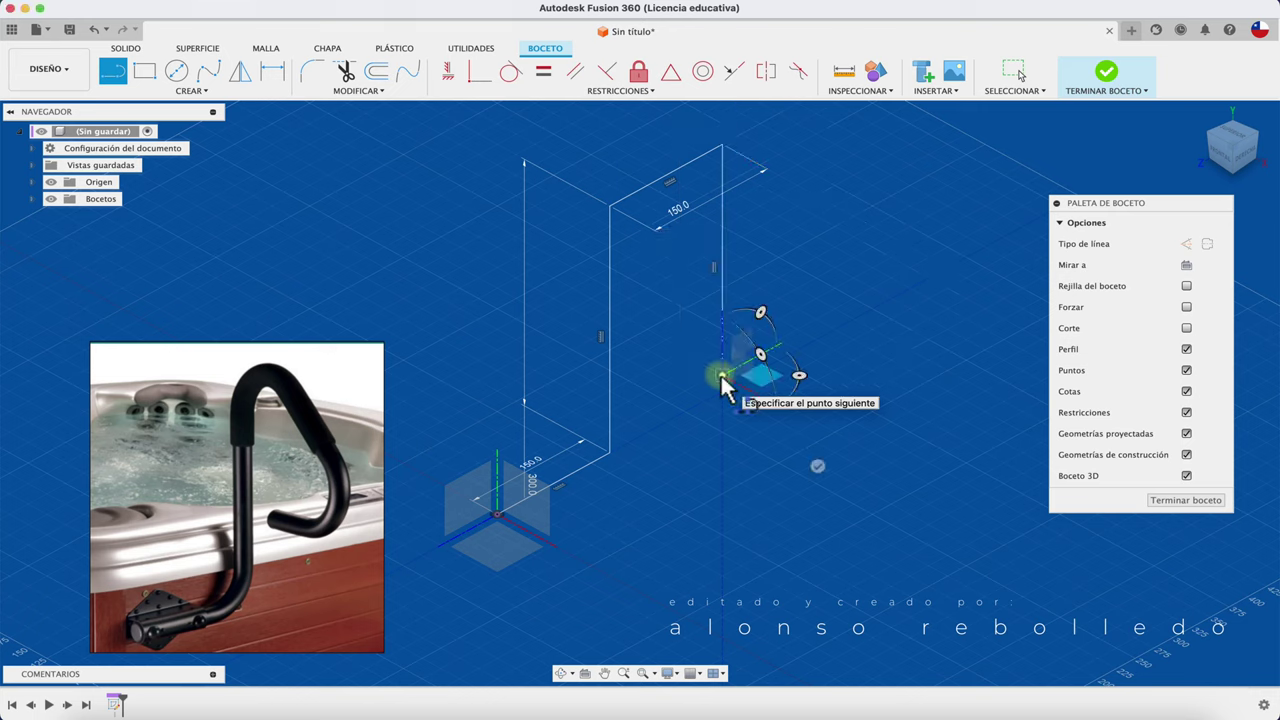
click(852, 447)
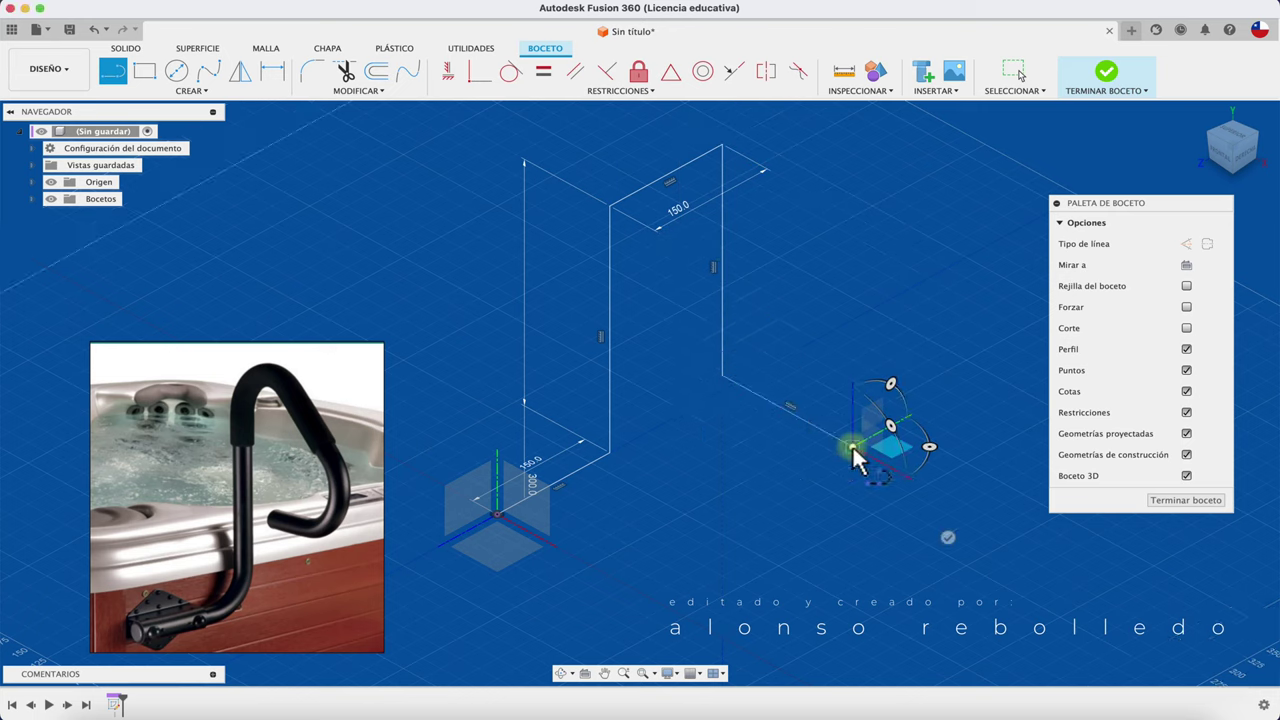
click(722, 152)
key(Escape)
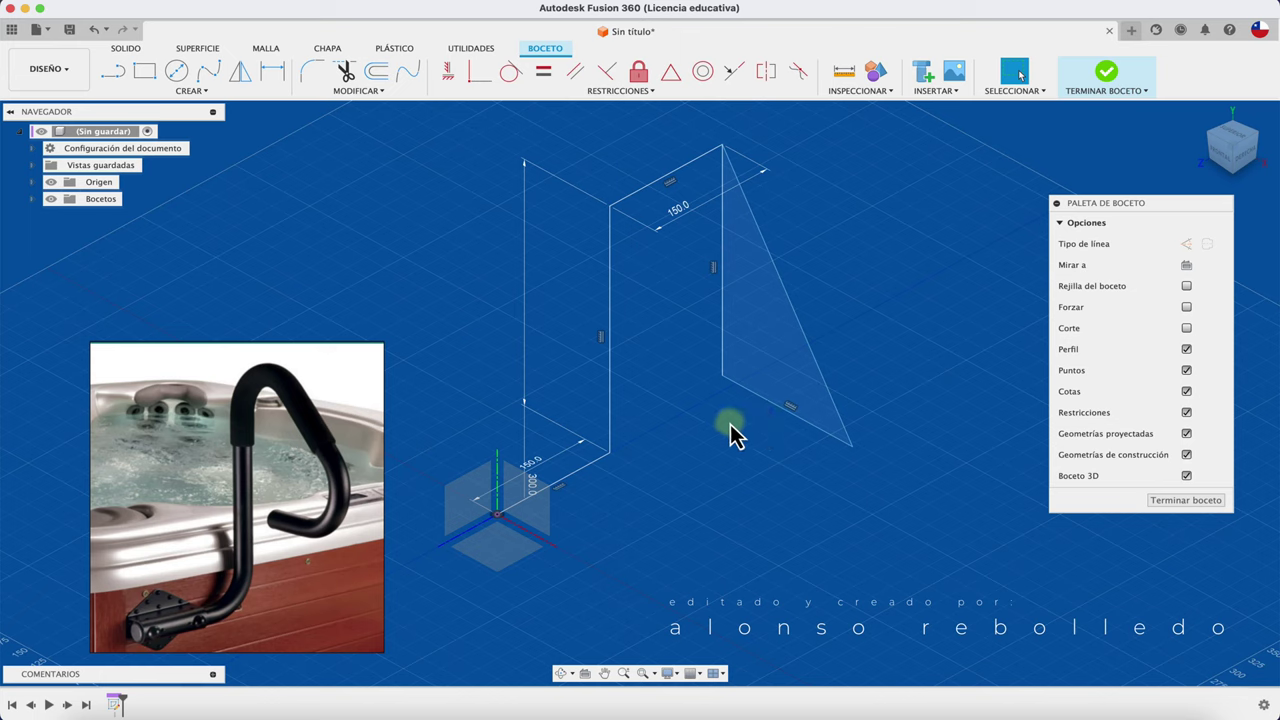
Dimension the triangle's vertical edge to 200.0 mm.
click(772, 401)
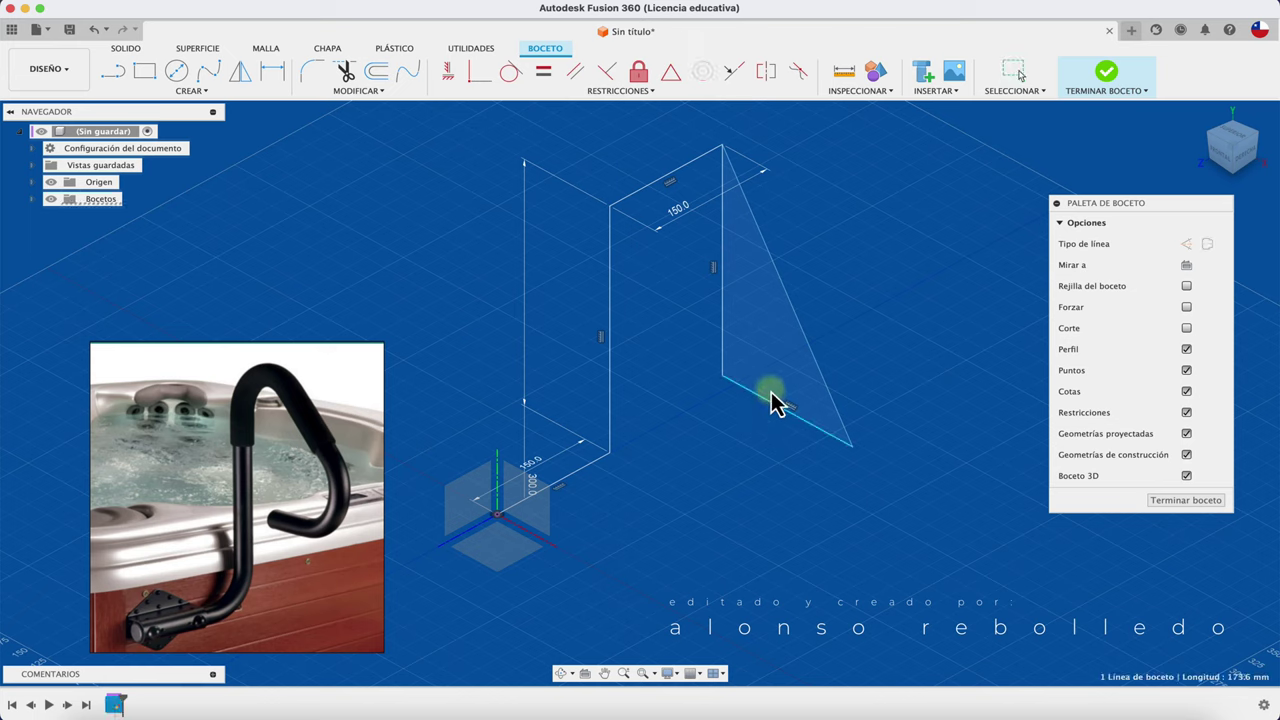
key(d)
click(724, 341)
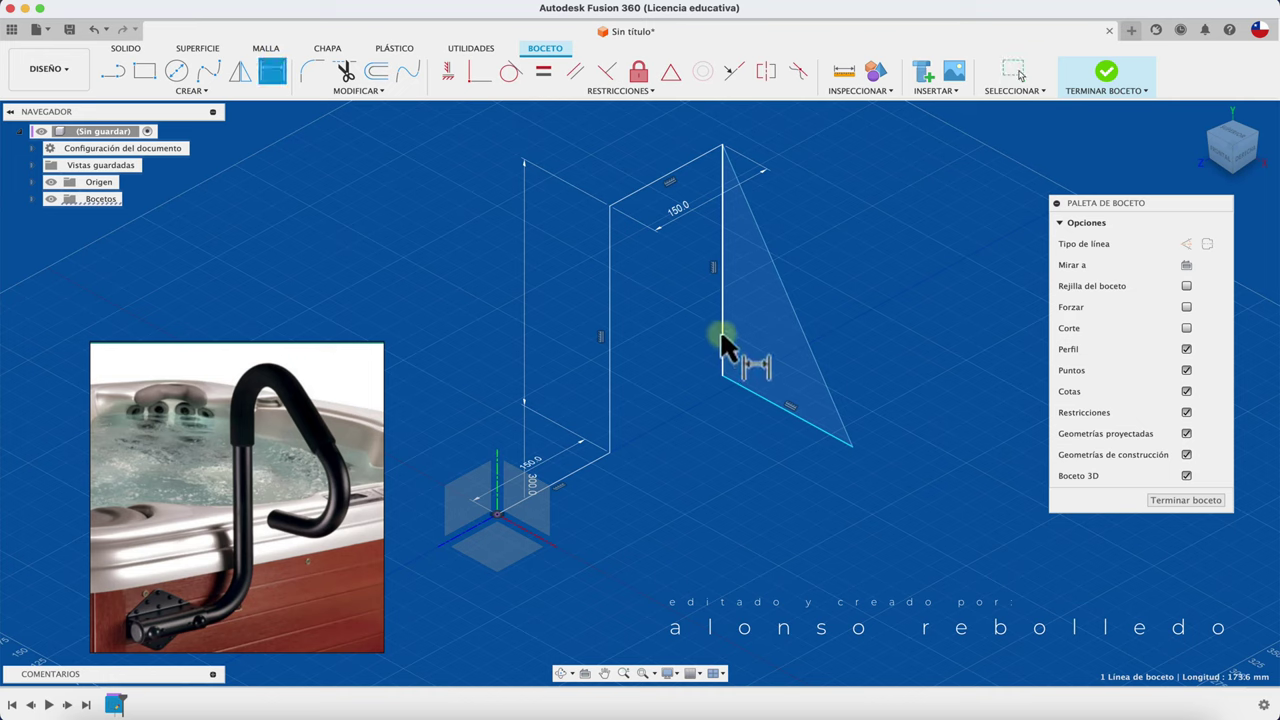
key(Escape)
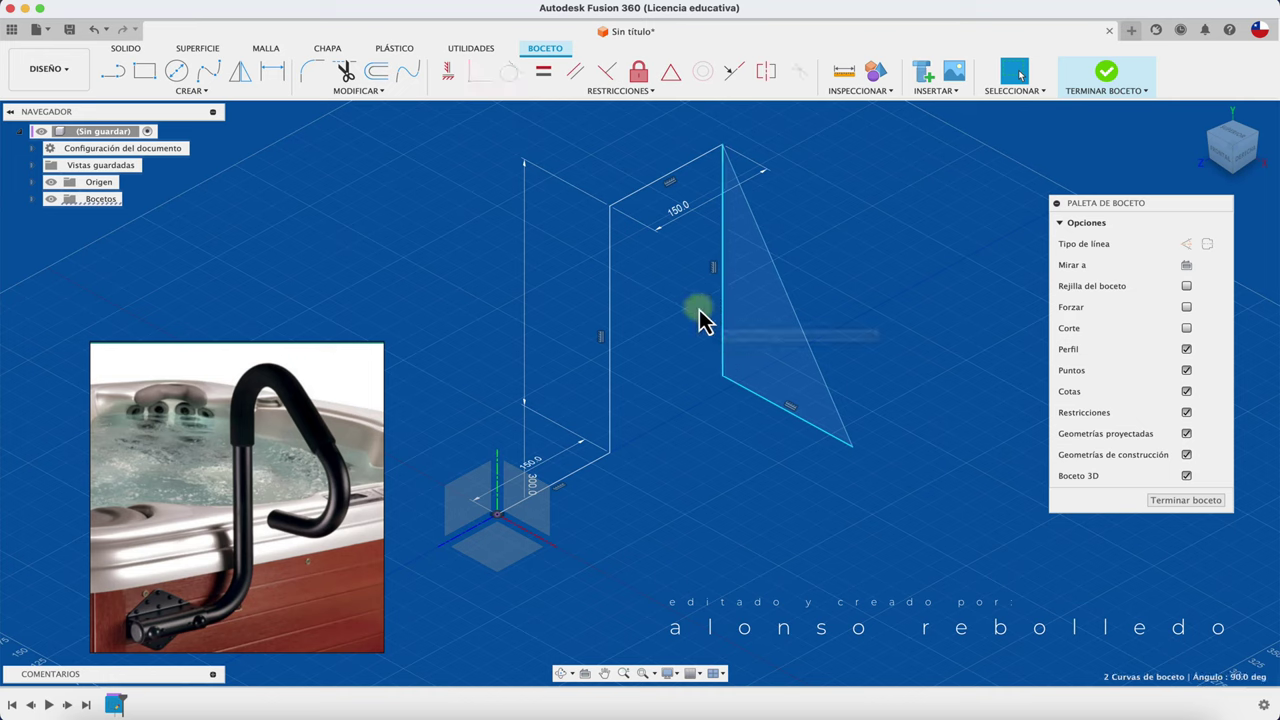
key(d)
key(Escape)
click(679, 318)
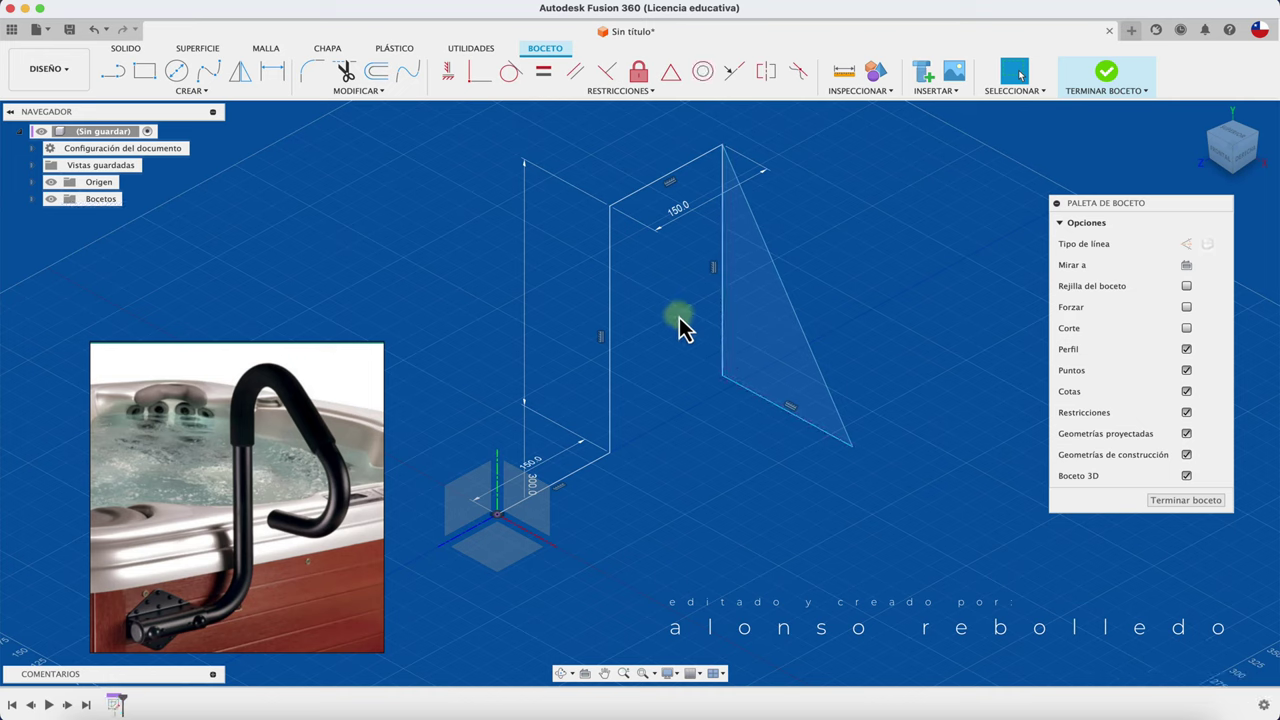
key(d)
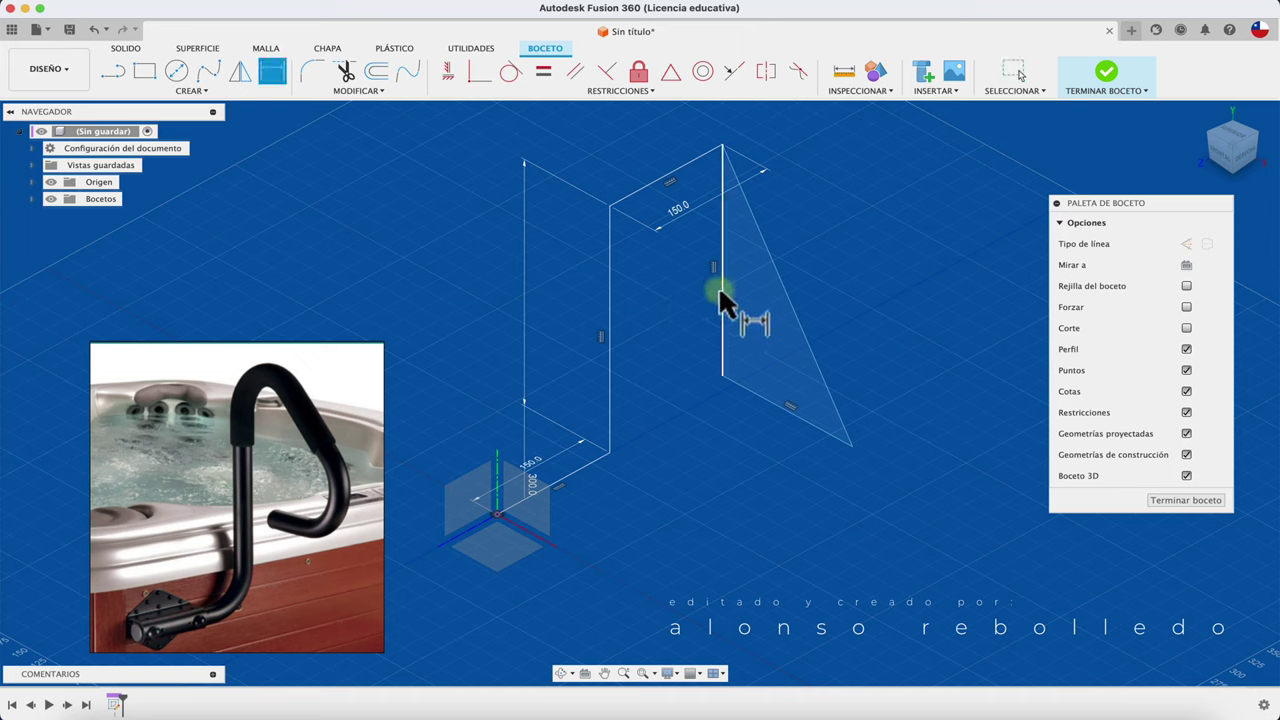
click(720, 285)
click(682, 285)
click(684, 337)
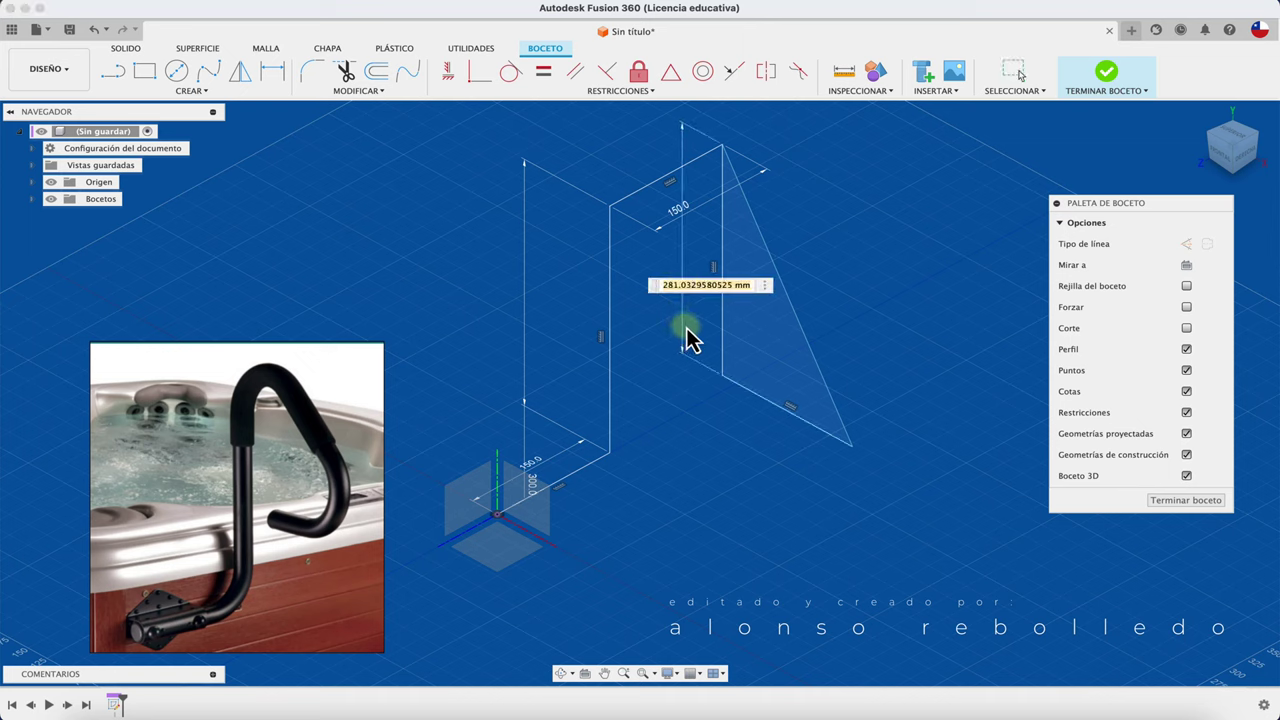
key(Return)
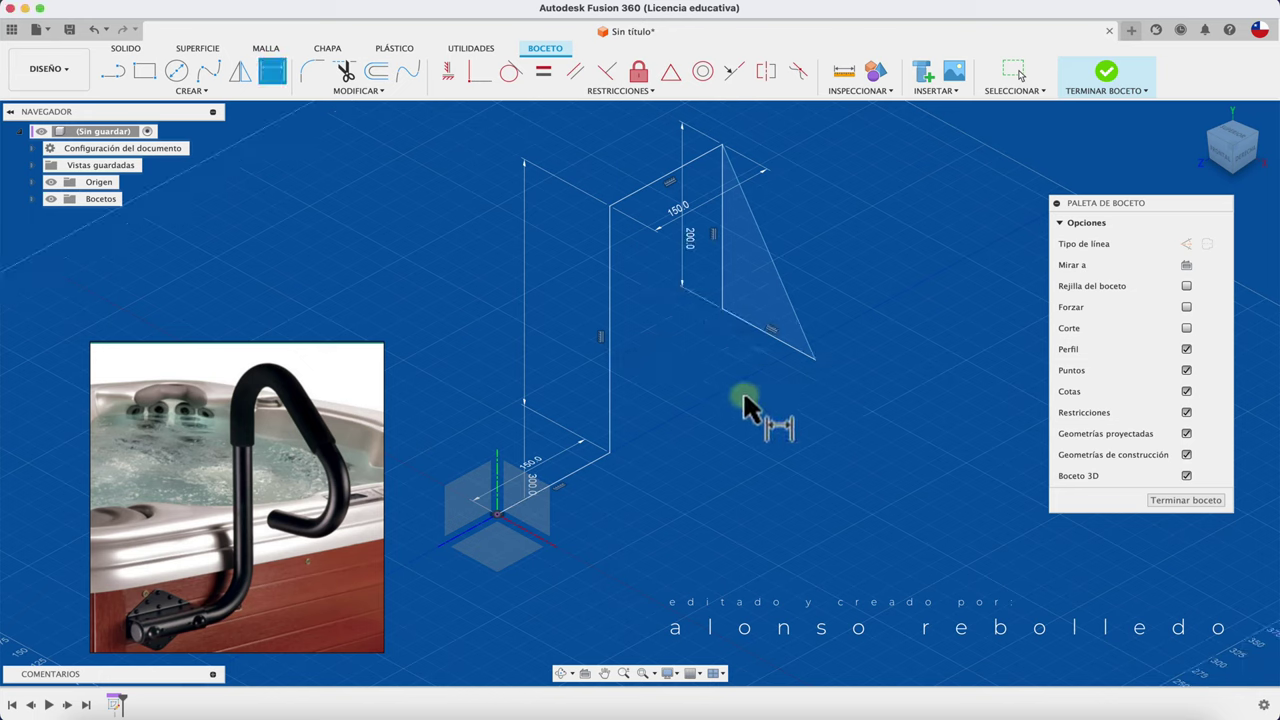
key(Escape)
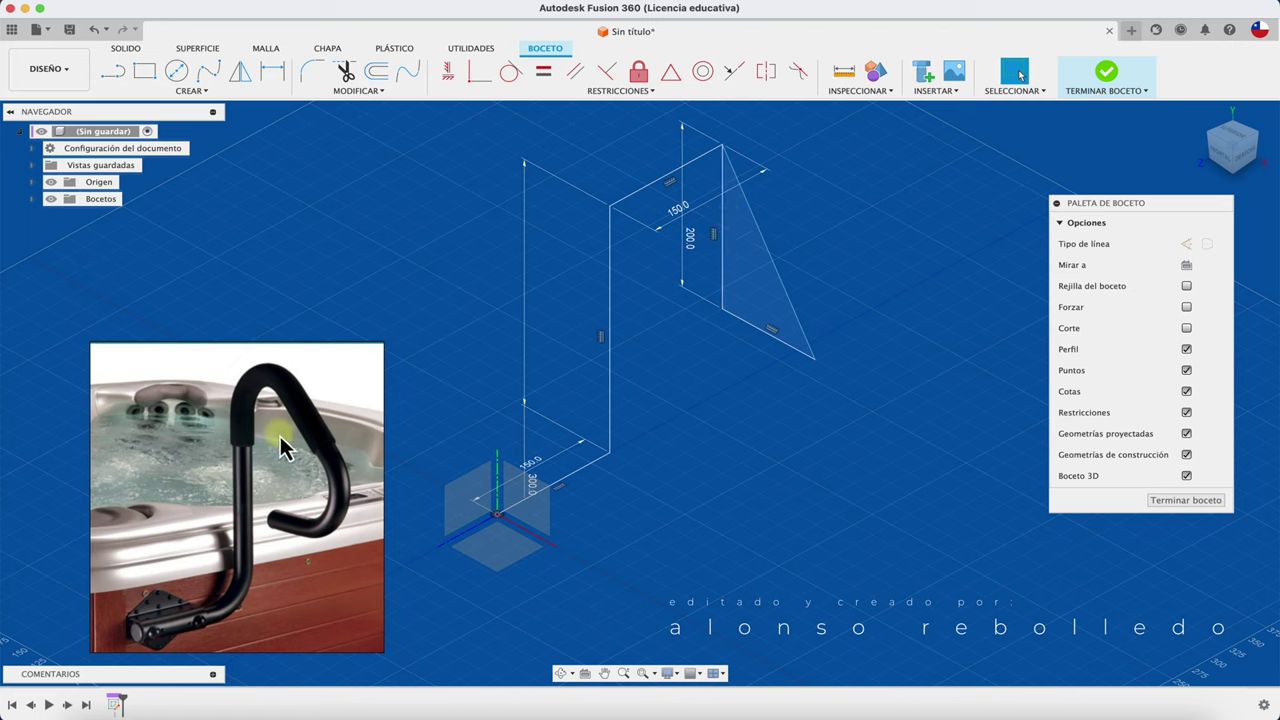
Delete the triangle's stray vertical edge.
click(527, 398)
click(723, 286)
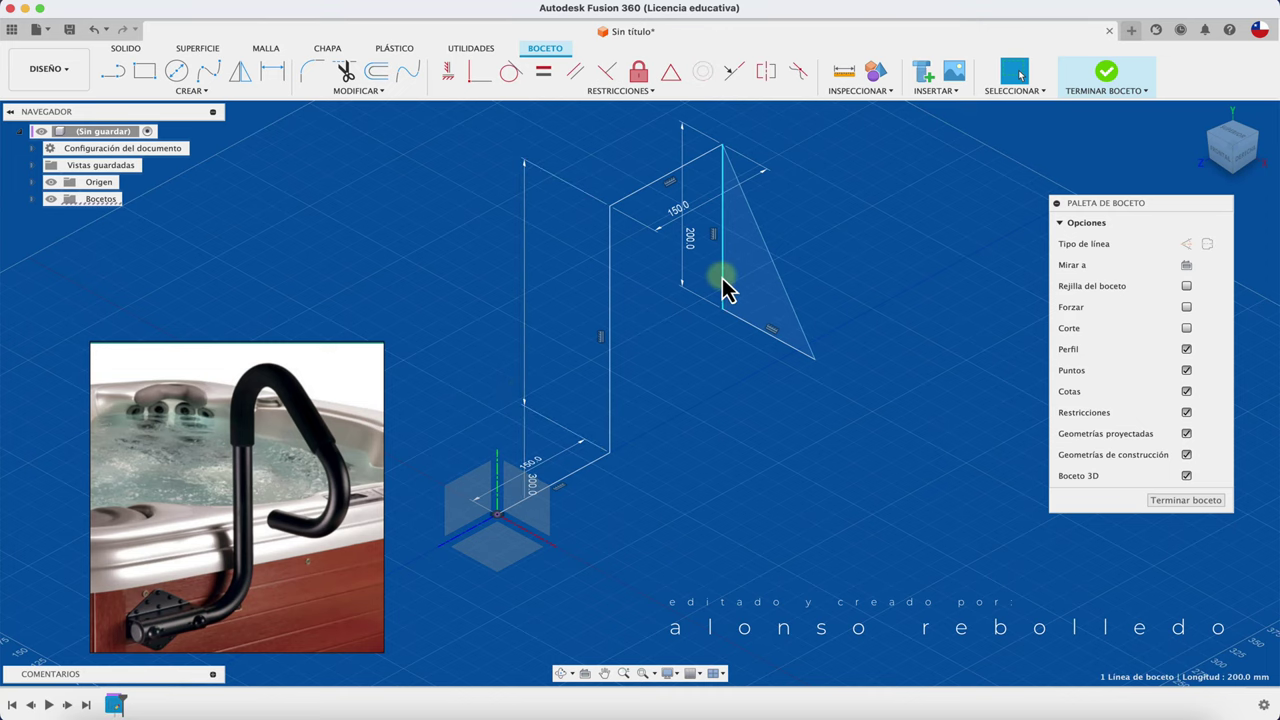
key(Delete)
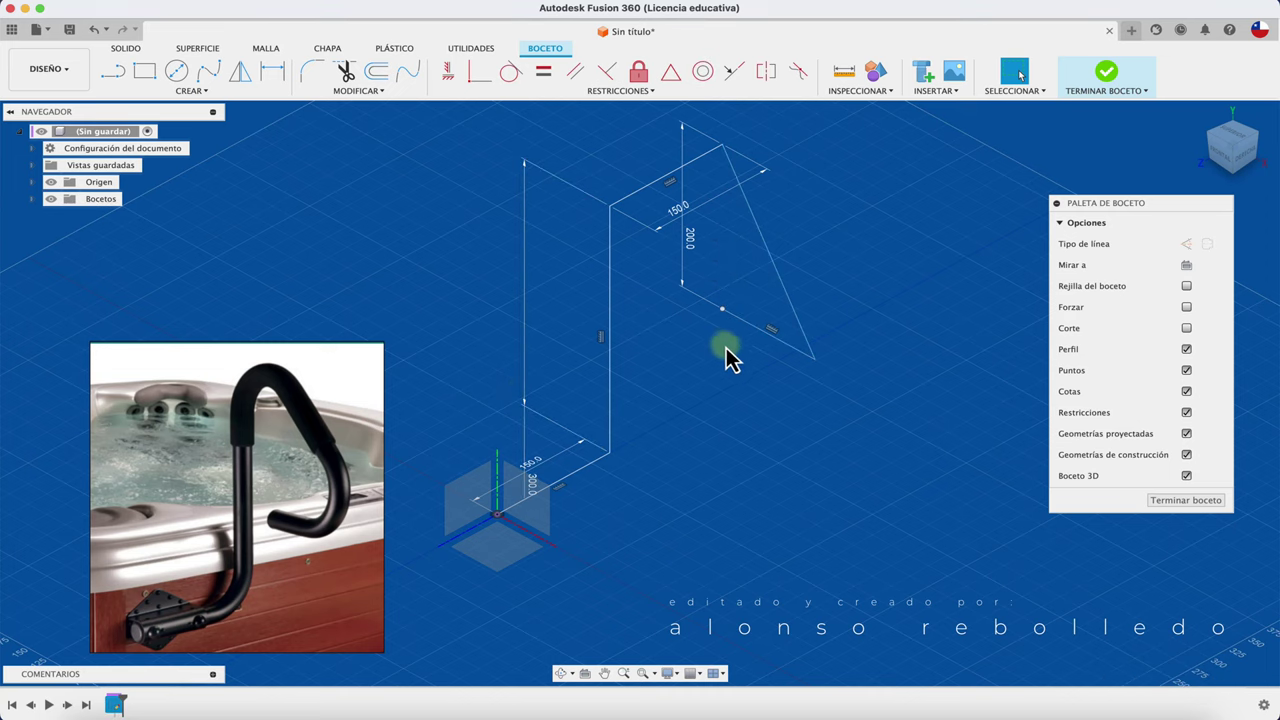
shift+scroll(723, 388, right, 3)
shift+scroll(723, 388, right, 3)
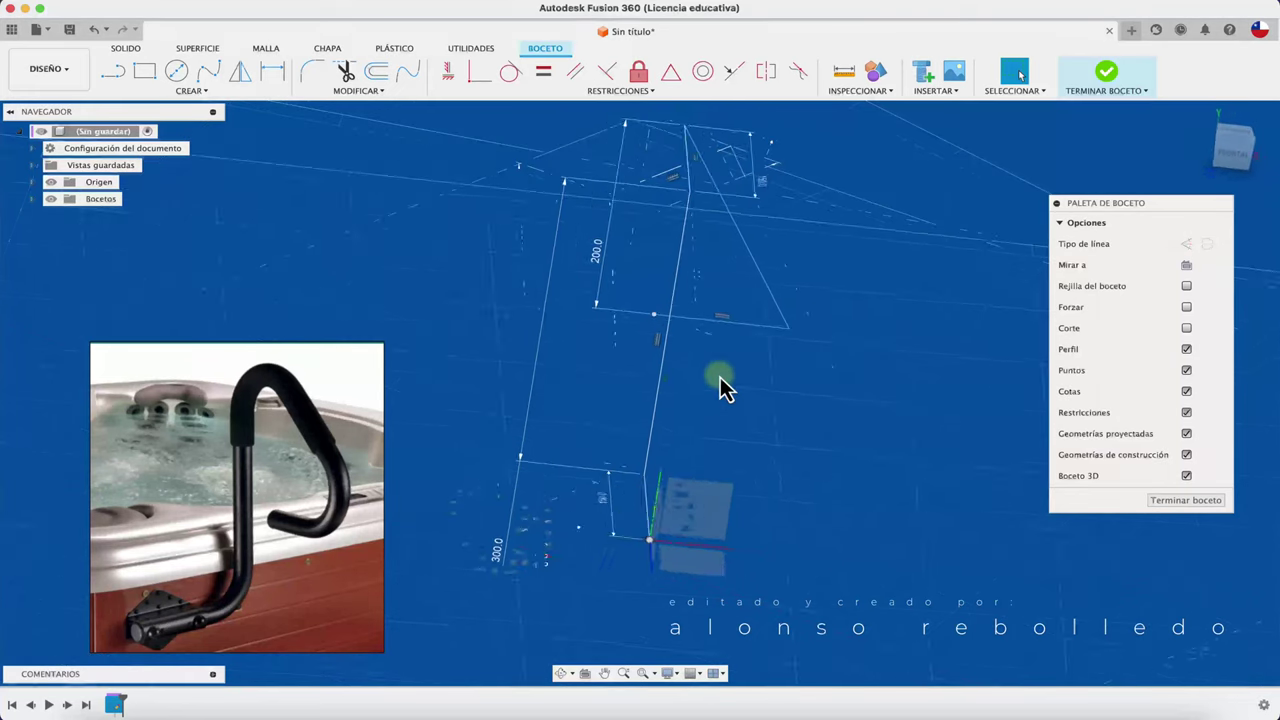
shift+scroll(723, 388, right, 3)
shift+scroll(723, 388, right, 3)
shift+scroll(723, 388, right, 3)
shift+scroll(723, 388, right, 2)
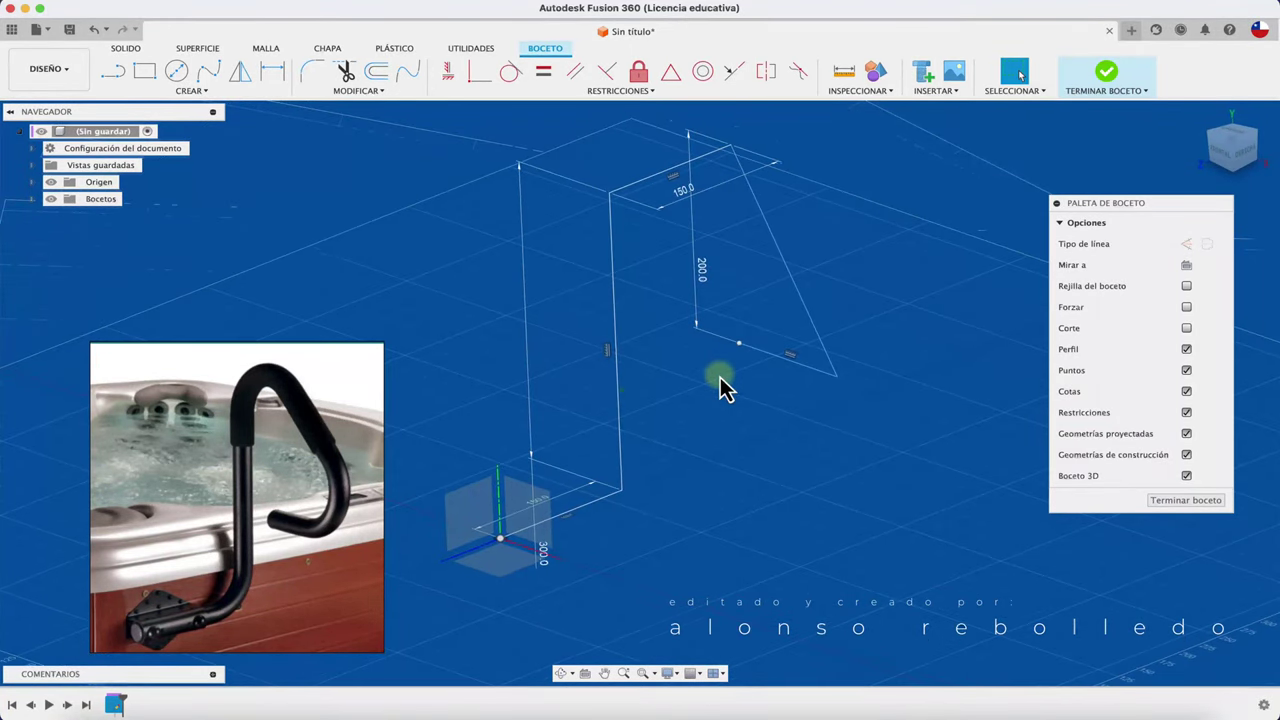
shift+scroll(723, 388, right, 3)
shift+scroll(723, 388, right, 3)
shift+scroll(723, 388, right, 2)
shift+scroll(723, 388, right, 2)
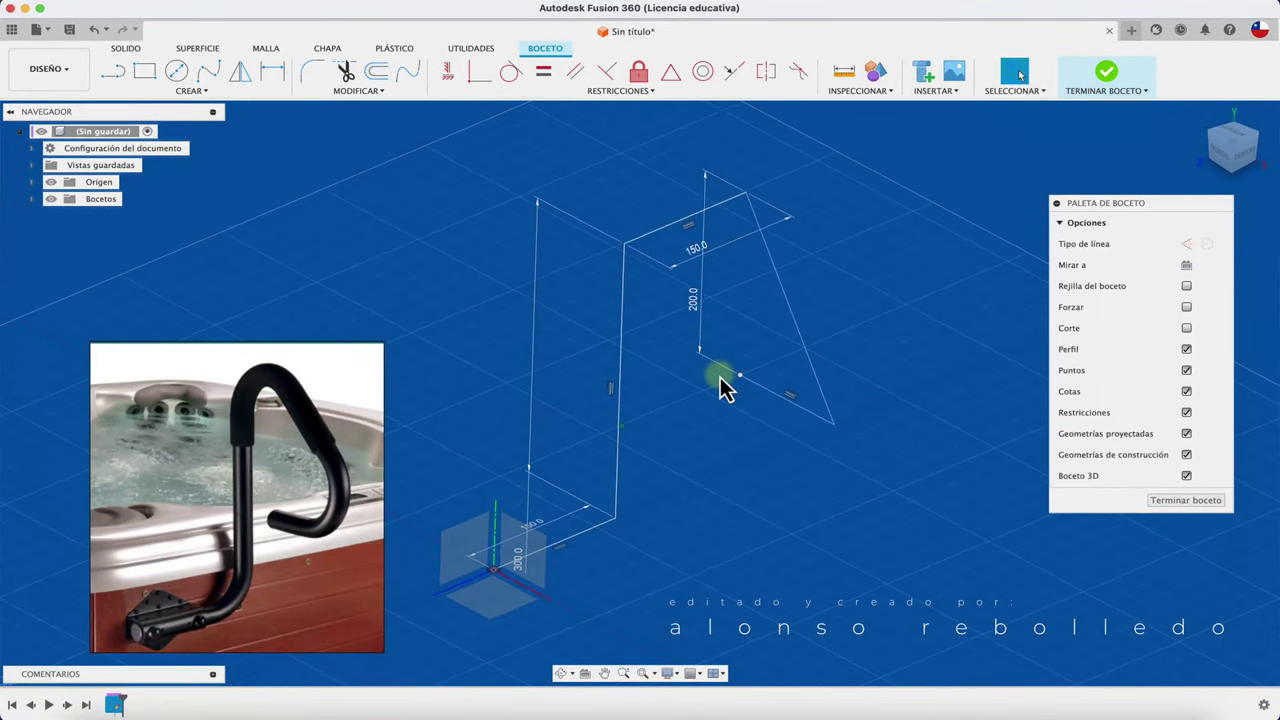
shift+scroll(723, 388, right, 3)
shift+scroll(720, 378, right, 2)
shift+scroll(720, 378, right, 2)
shift+scroll(720, 378, right, 1)
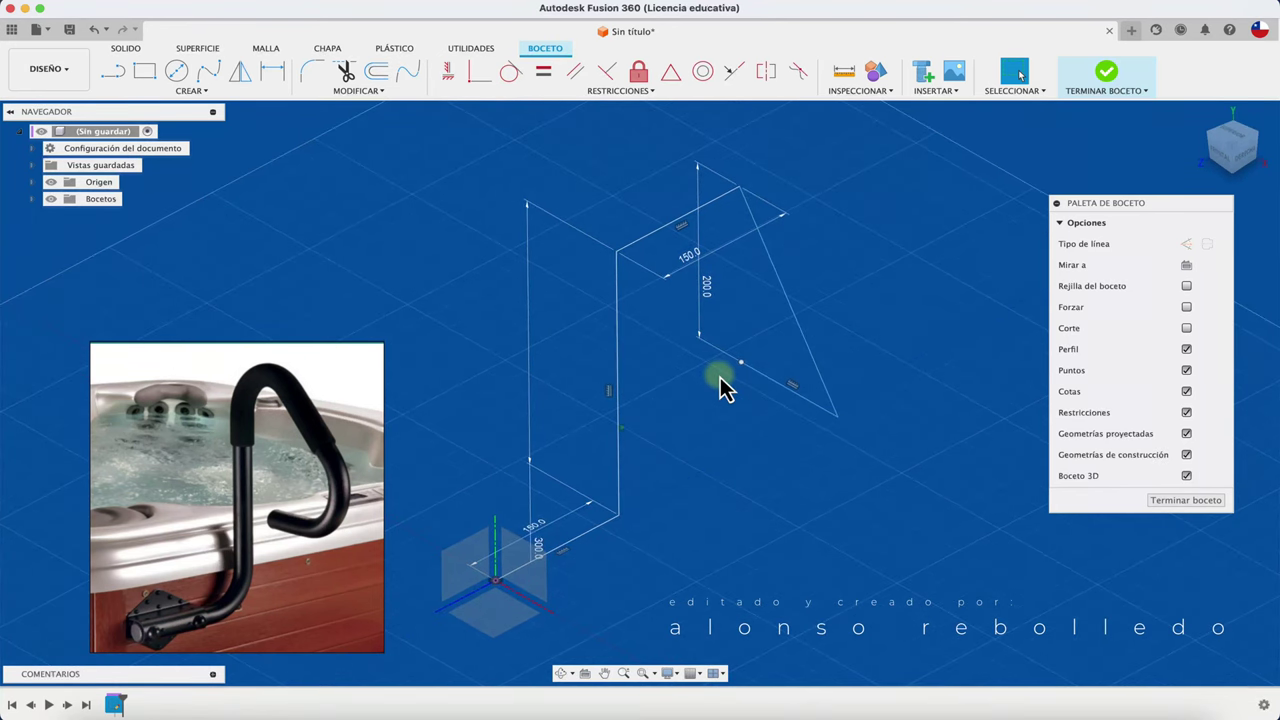
shift+scroll(720, 378, right, 2)
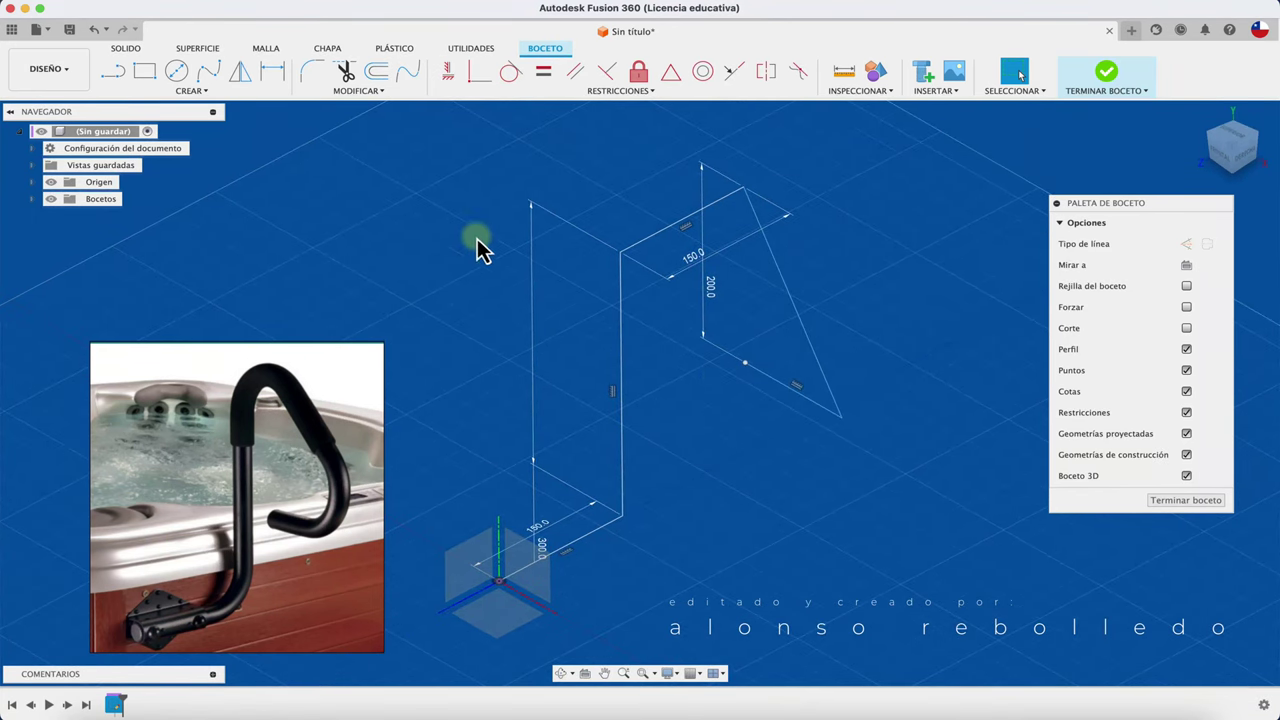
Round the lower path corners with 2 in (R50.8) fillets.
click(306, 73)
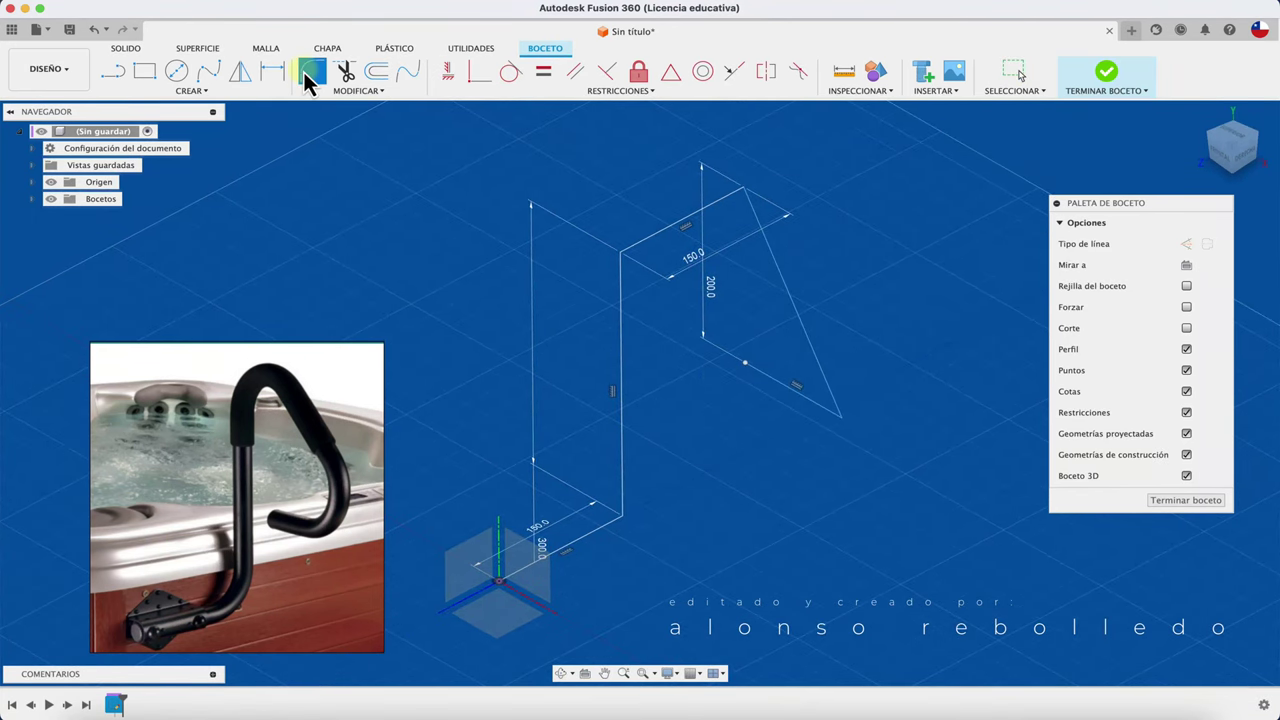
click(605, 525)
click(624, 480)
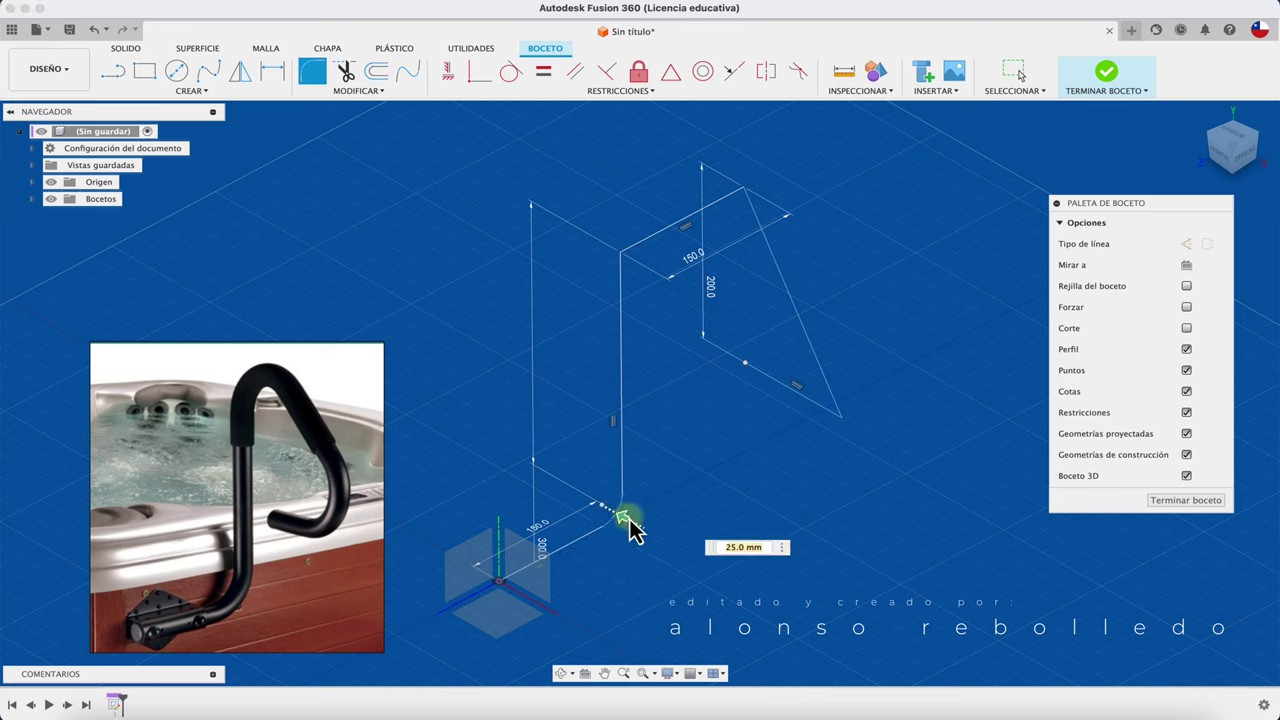
key(Return)
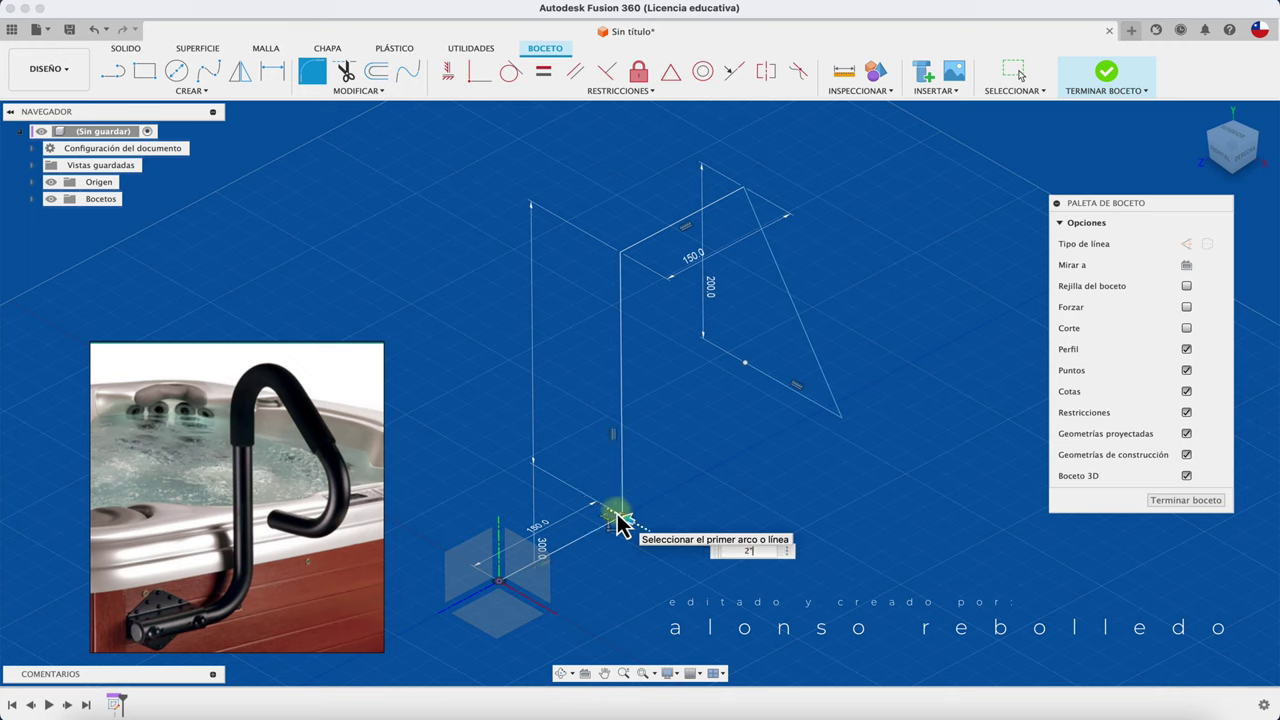
click(617, 518)
text(2)
click(626, 289)
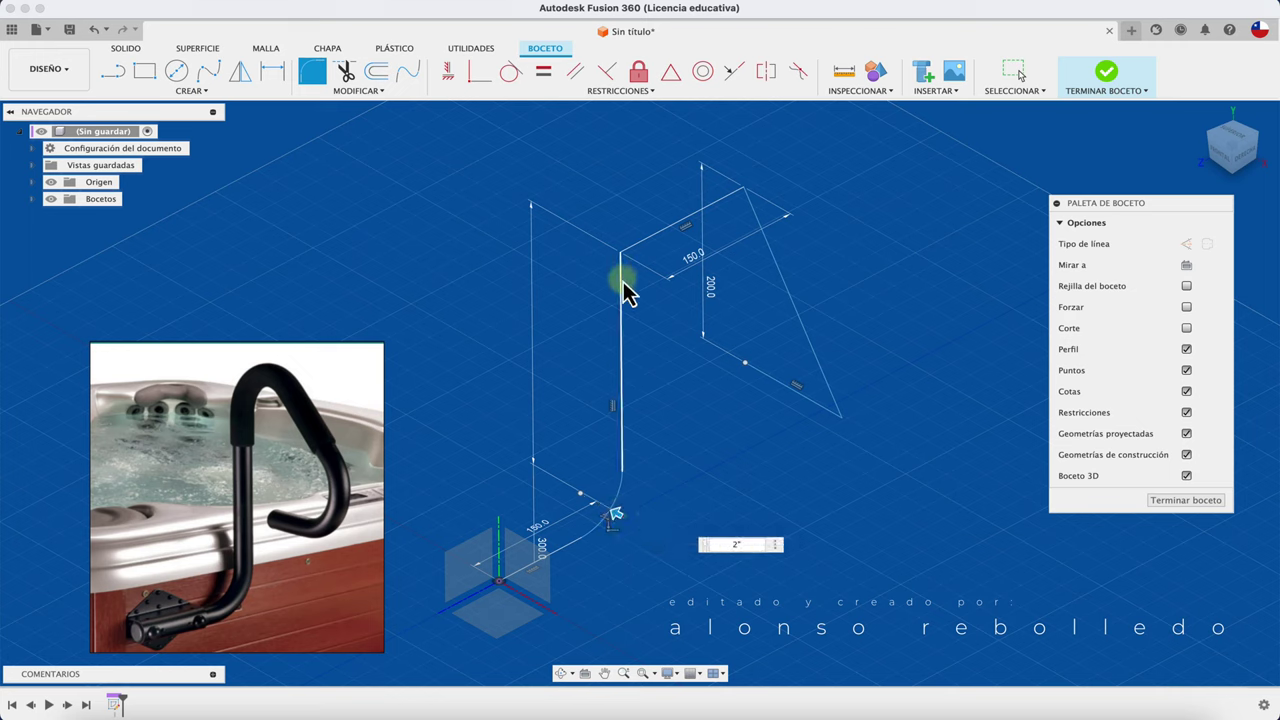
Fillet the top and right-hand corners, then finish the sketch.
click(628, 257)
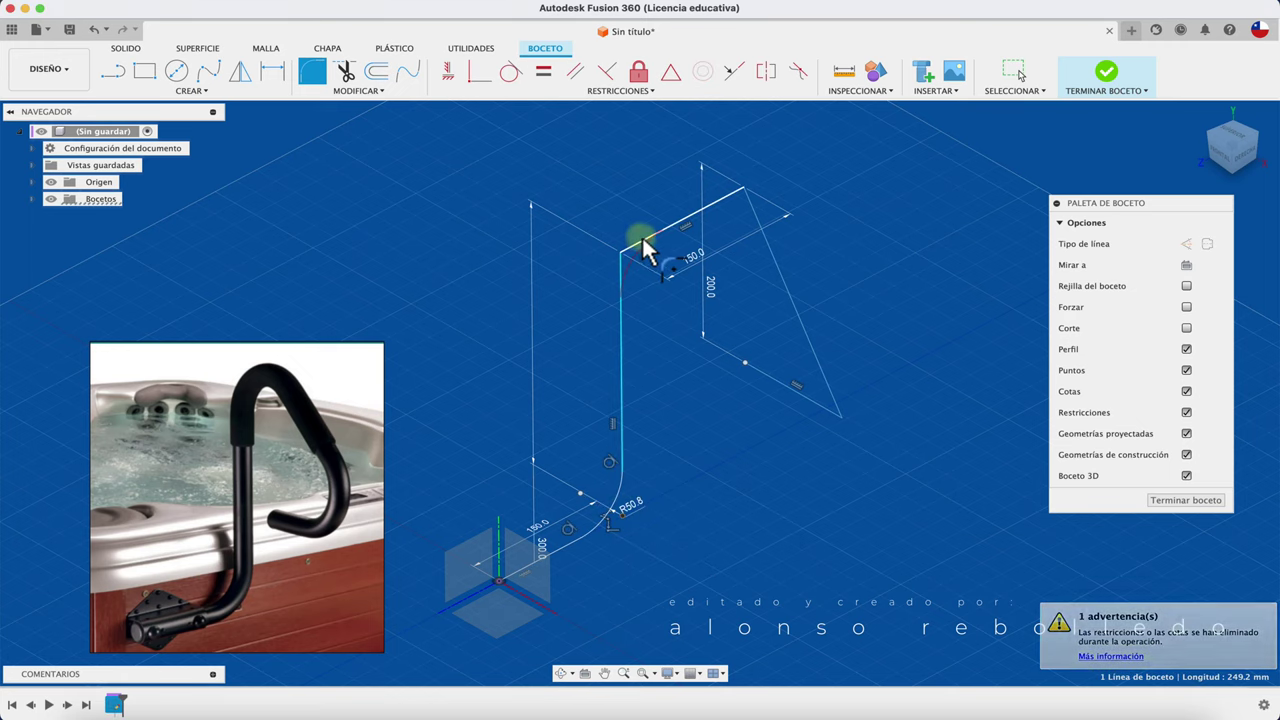
click(720, 209)
click(749, 208)
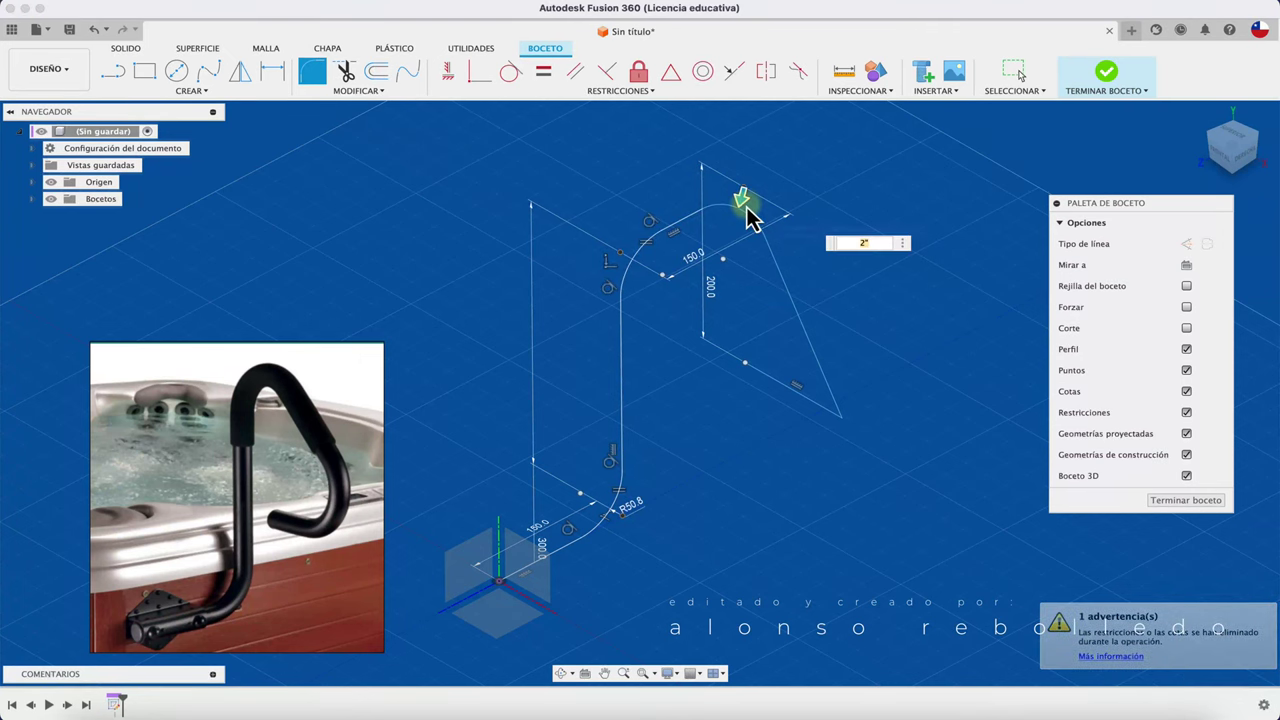
click(812, 414)
click(815, 385)
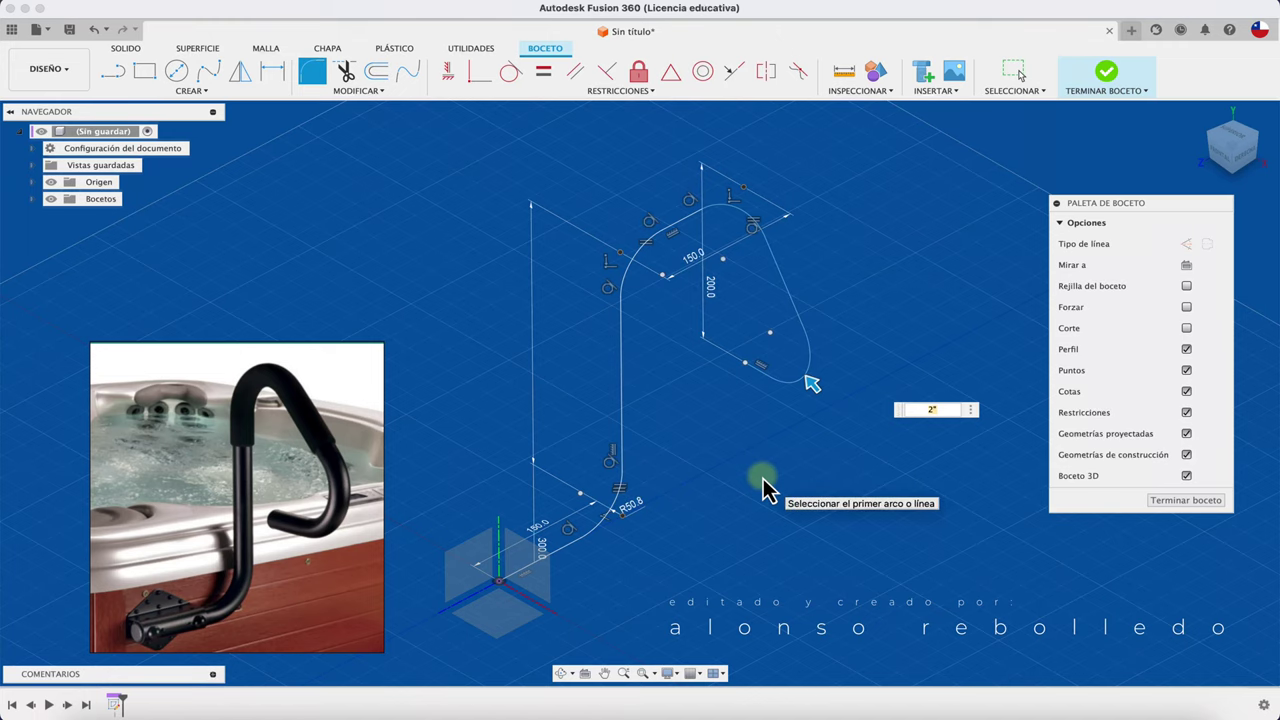
click(1176, 502)
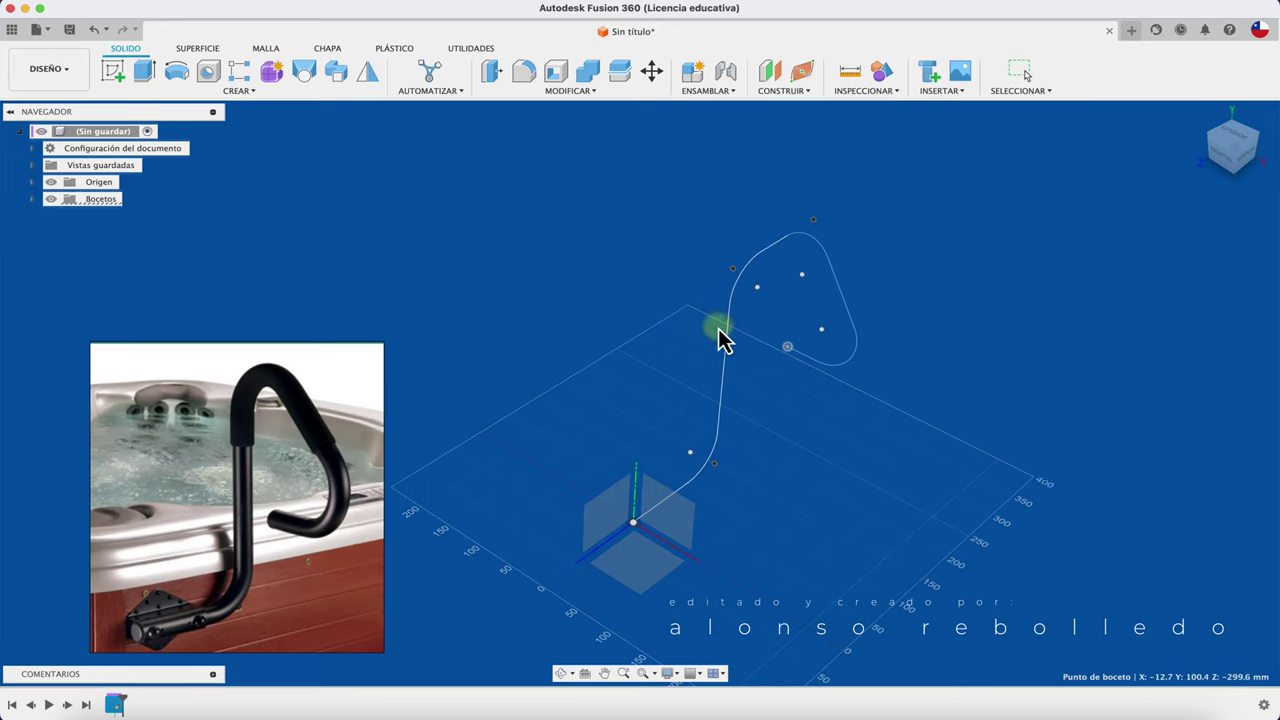
Drag the path's end point to reshape the curve, then view it from the right.
drag(794, 354, 755, 325)
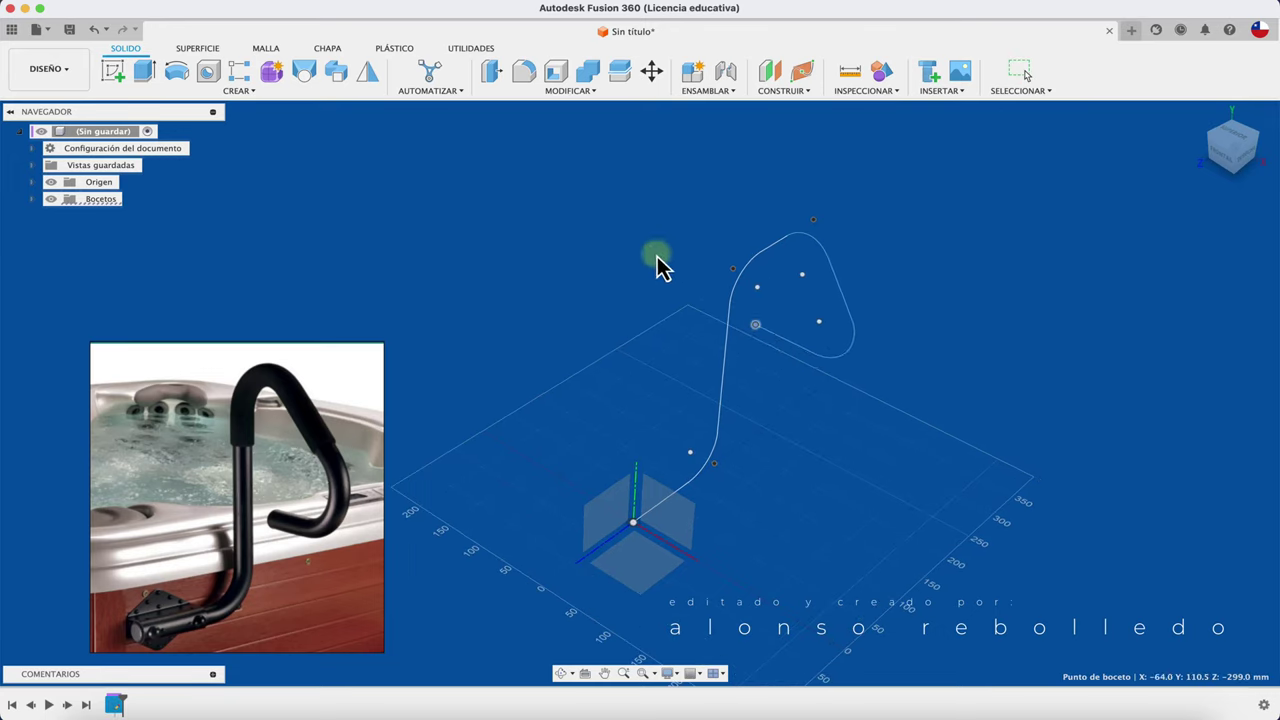
click(844, 406)
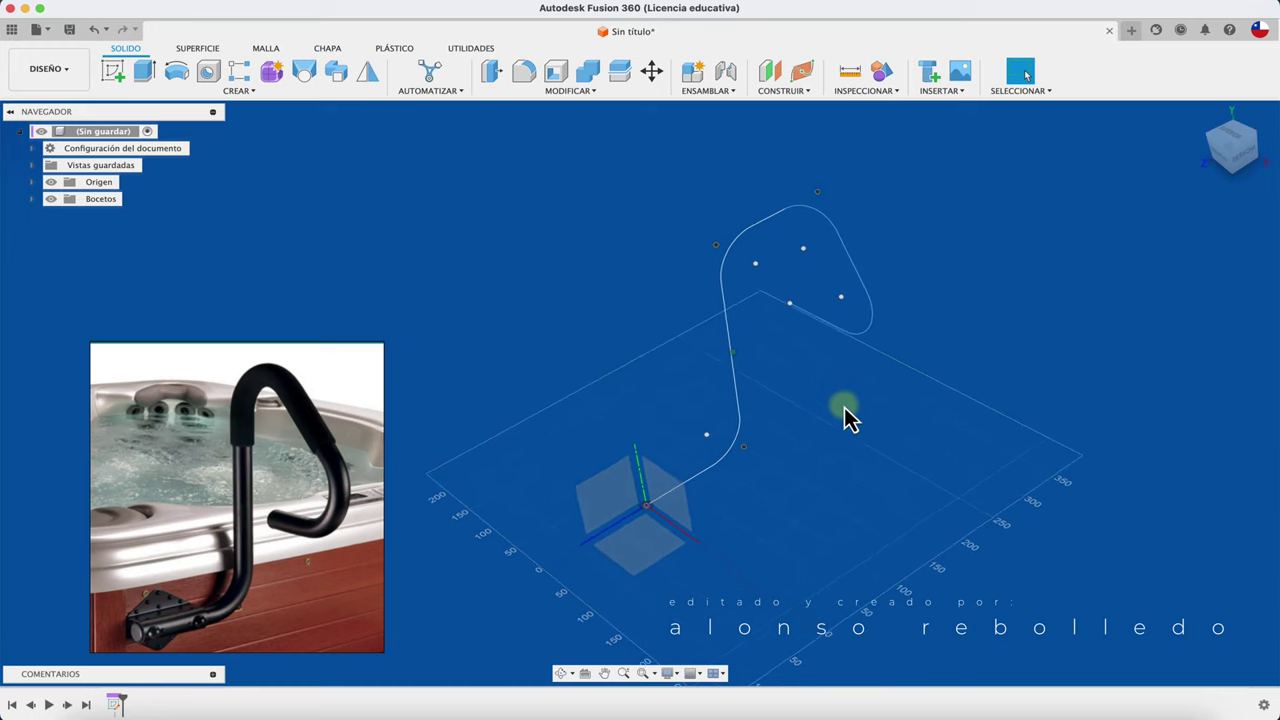
click(1240, 168)
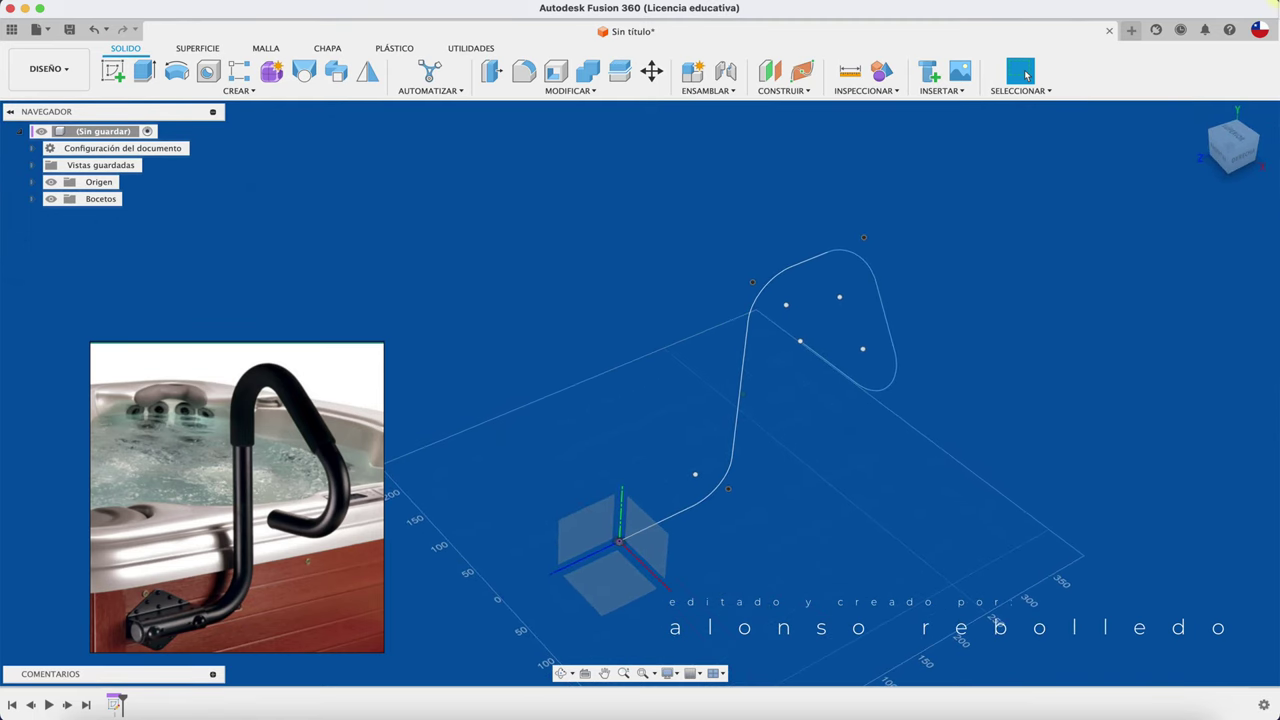
Review the Drawing and Design preferences and accept them.
click(1260, 28)
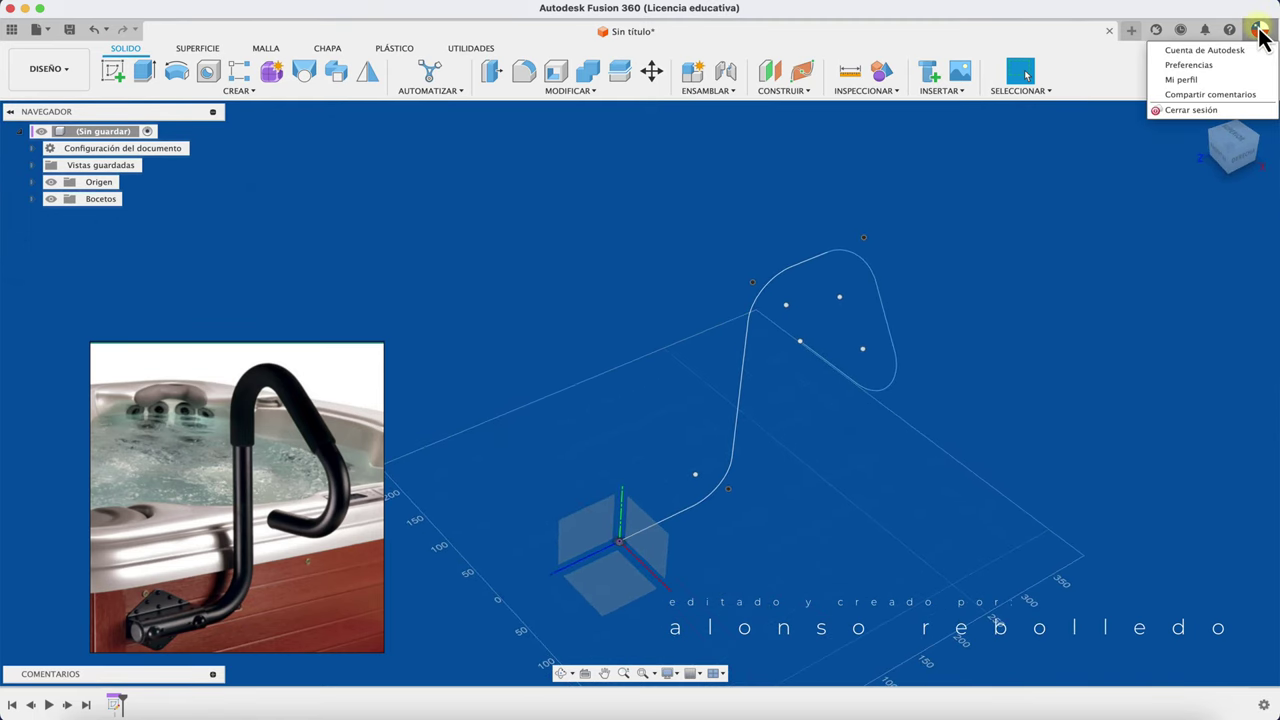
click(1197, 69)
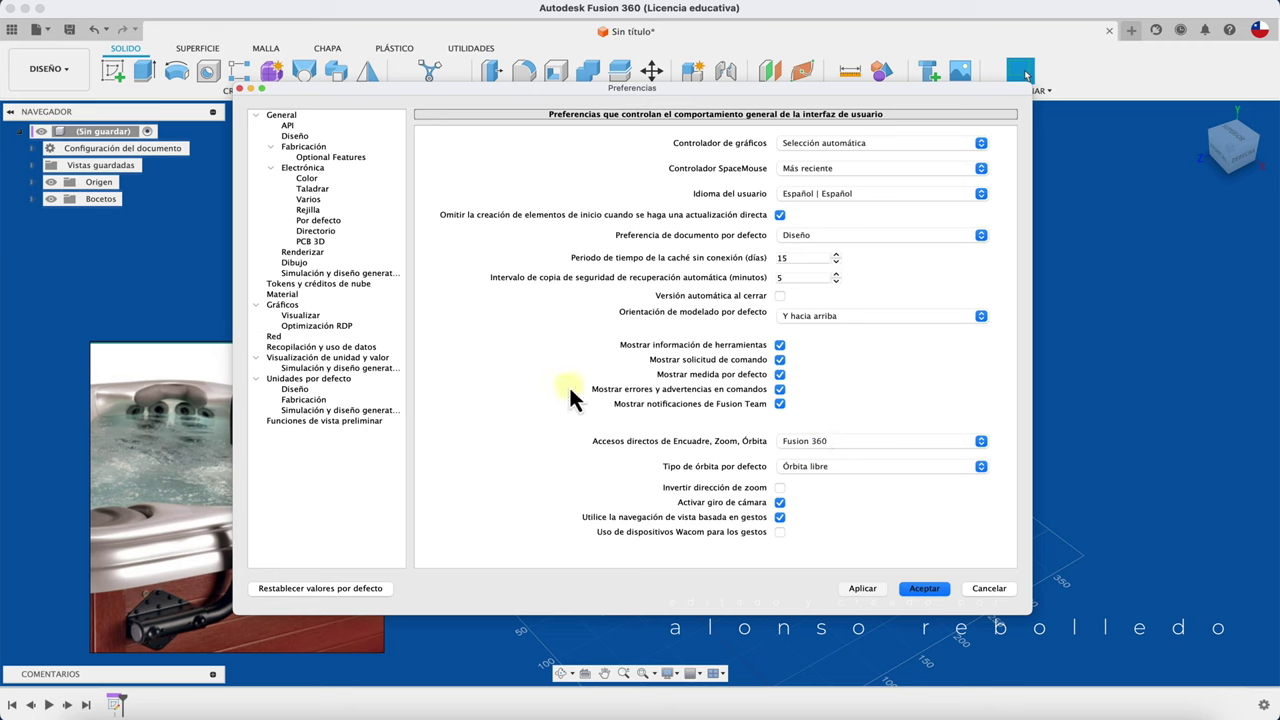
click(295, 263)
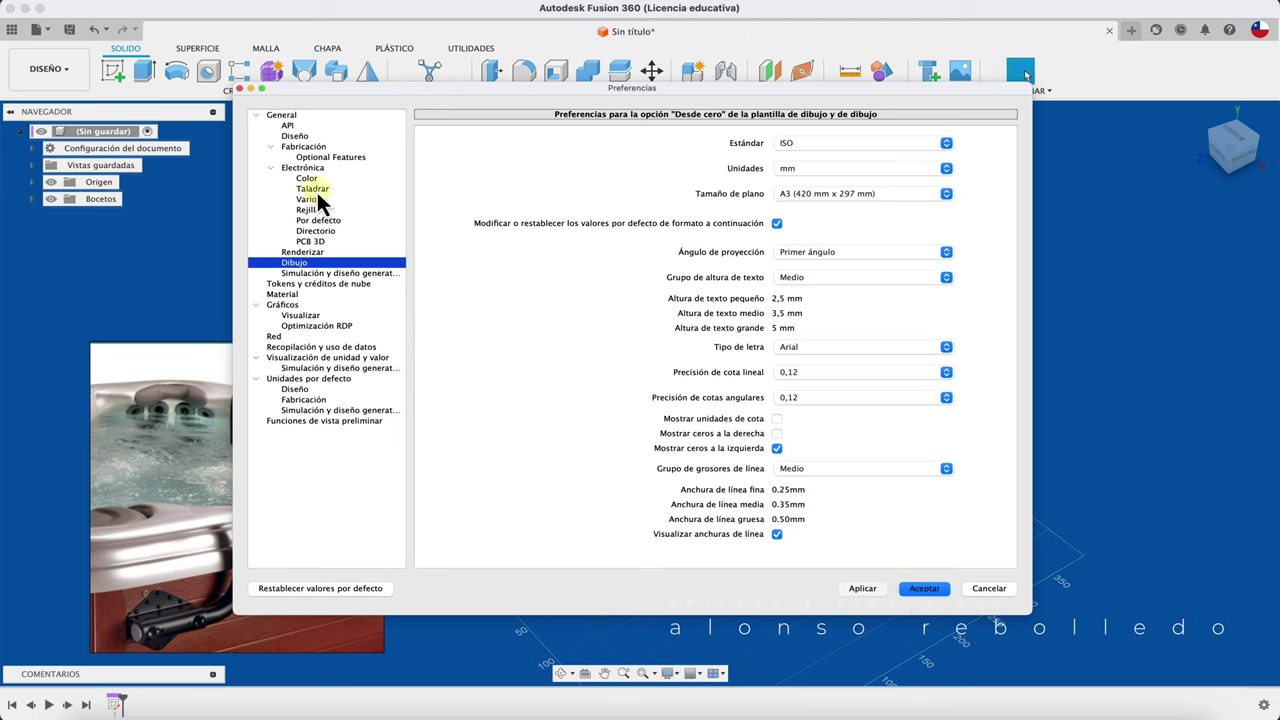
click(300, 136)
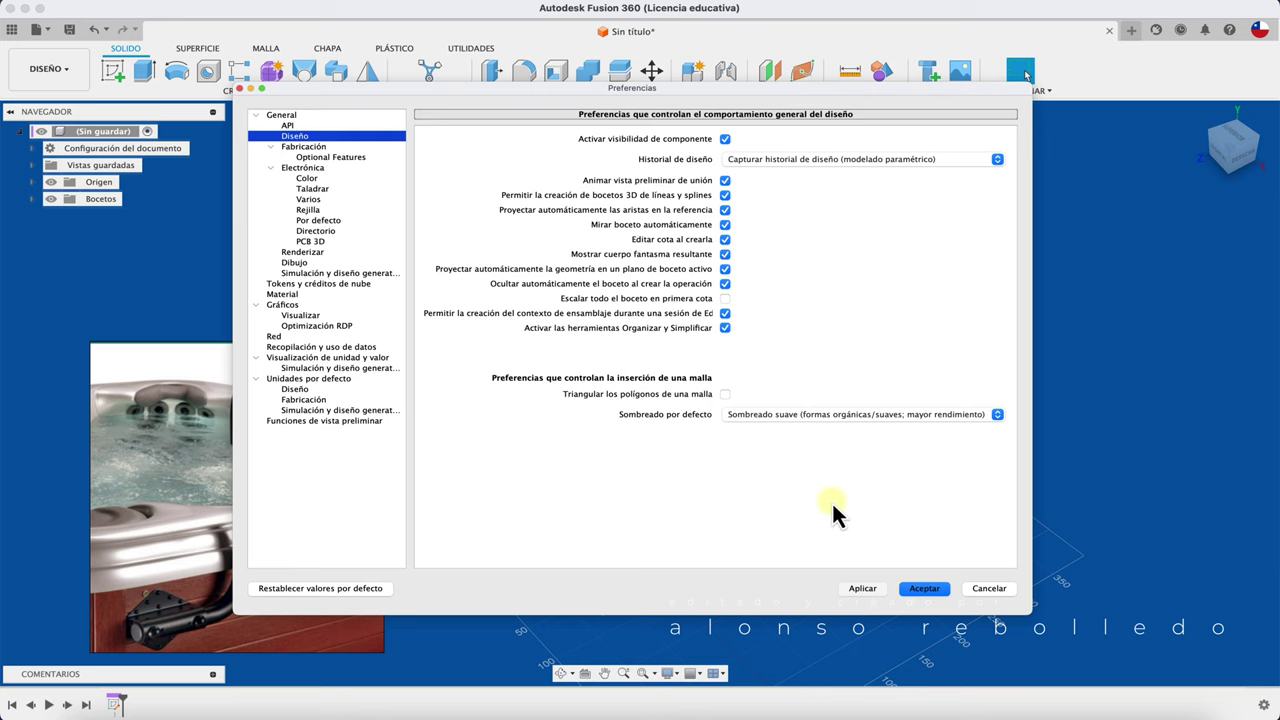
click(930, 589)
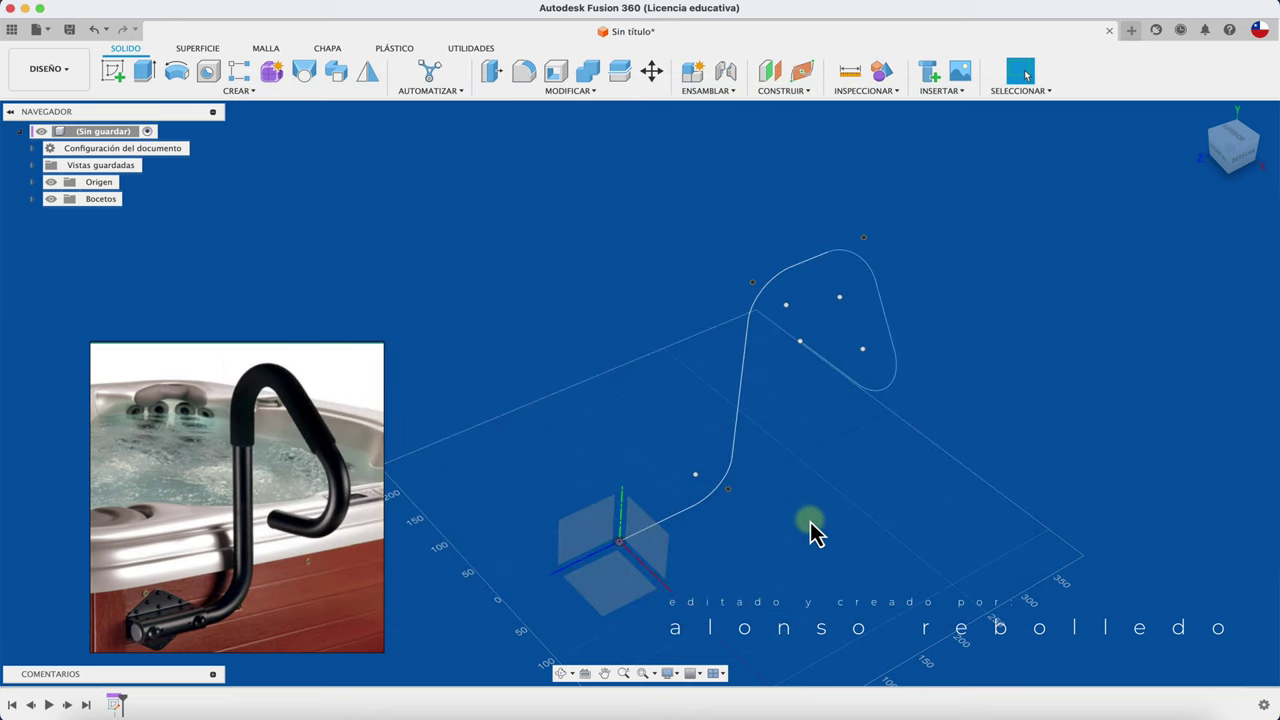
Orbit the view around the handrail sketch curve.
shift+middle_drag(810, 530, 525, 415)
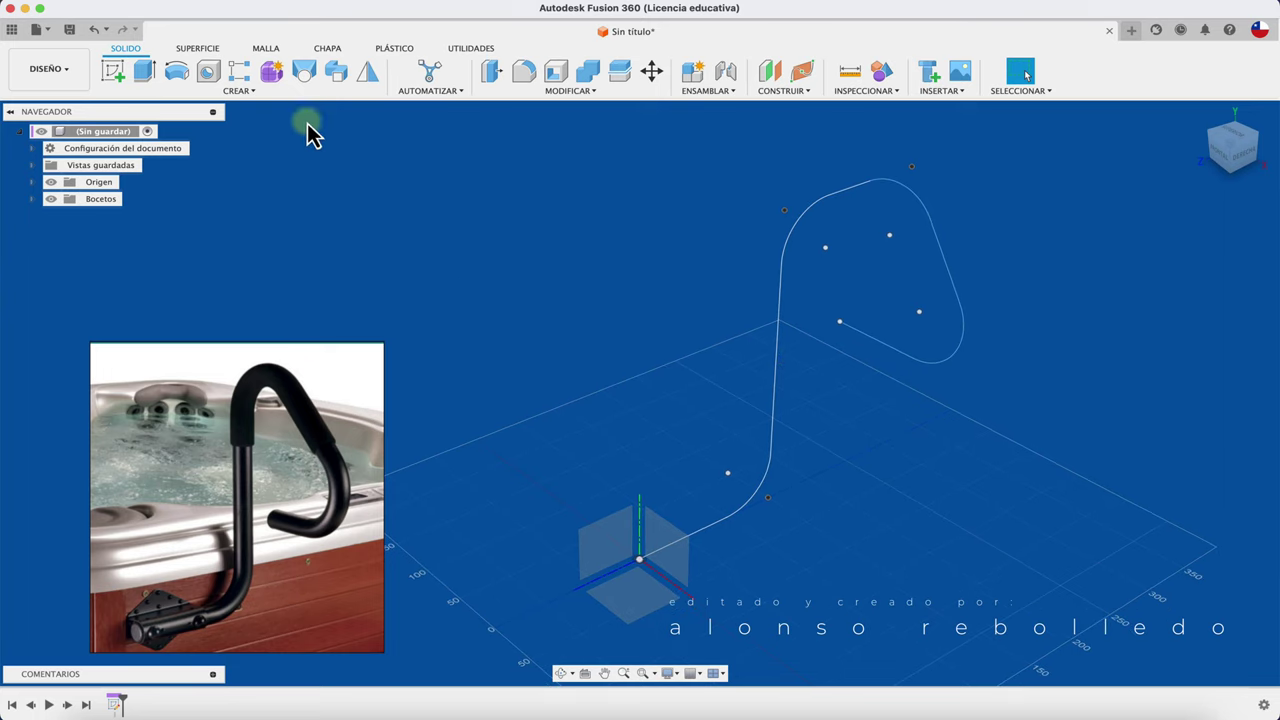
Create a pipe along the sketch path with a 20 mm section size.
click(244, 93)
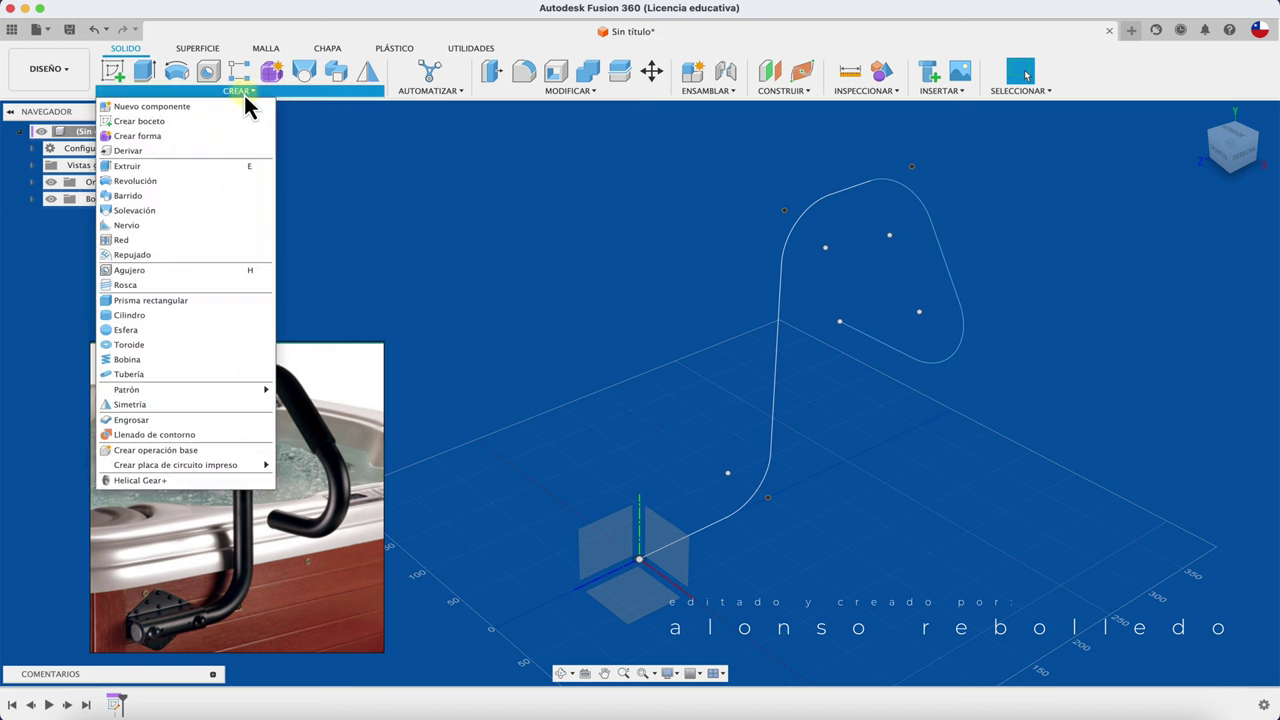
click(151, 374)
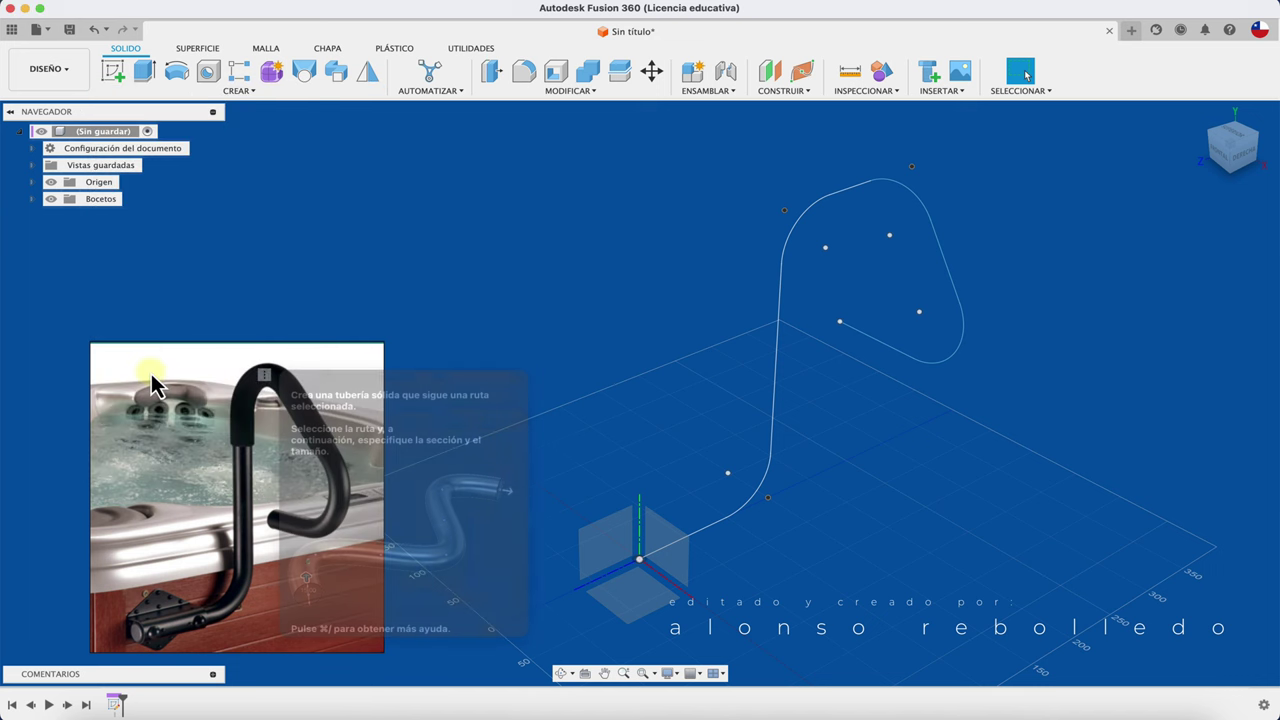
click(692, 540)
scroll(910, 505, down, 2)
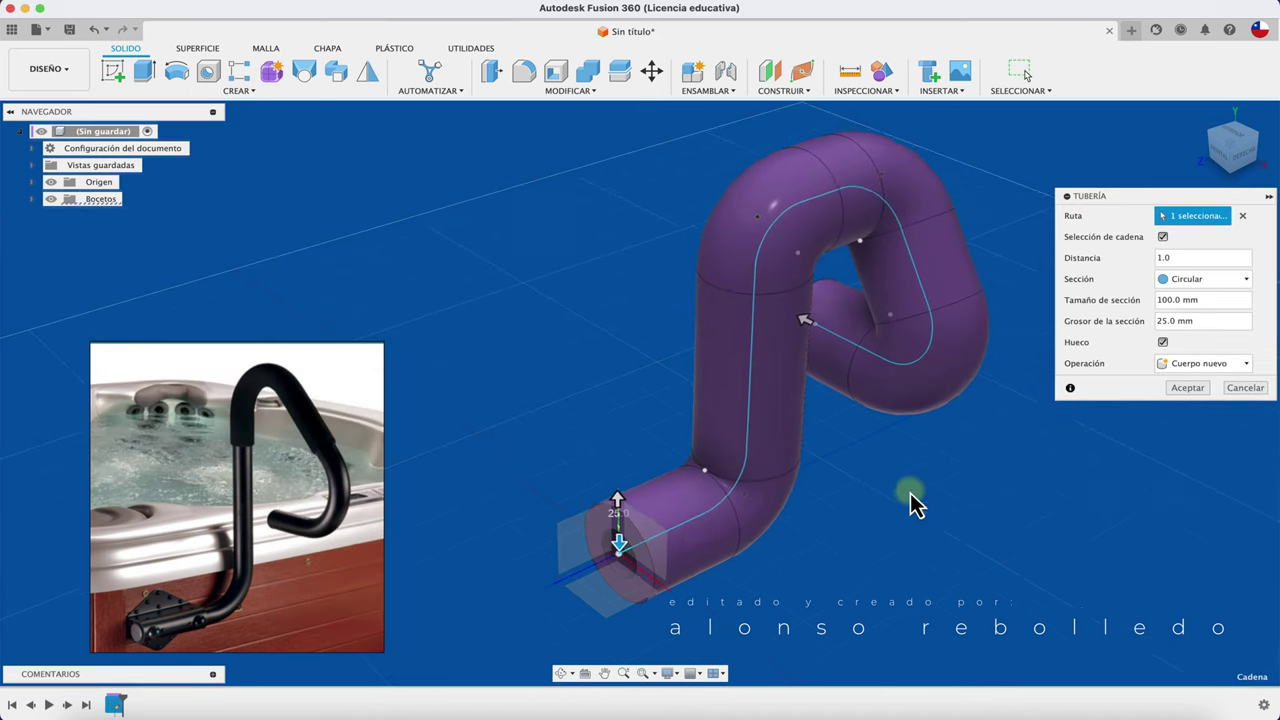
drag(1210, 298, 1137, 318)
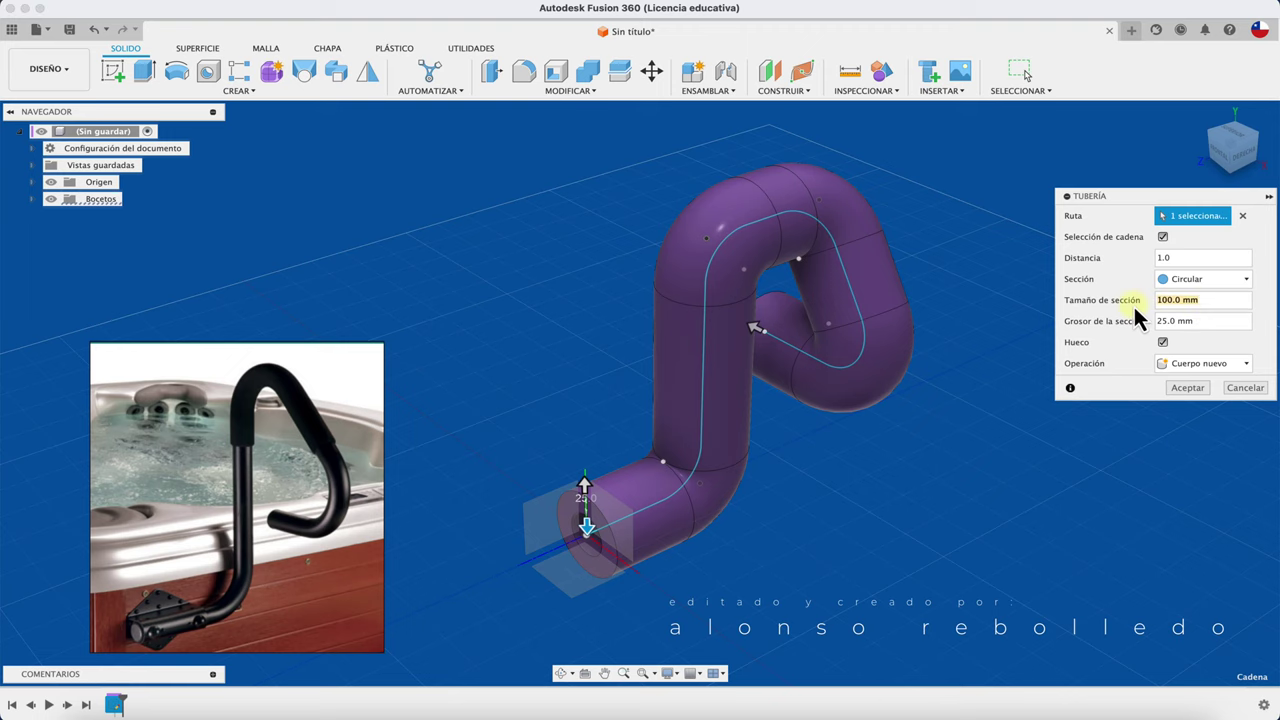
text(20)
key(Return)
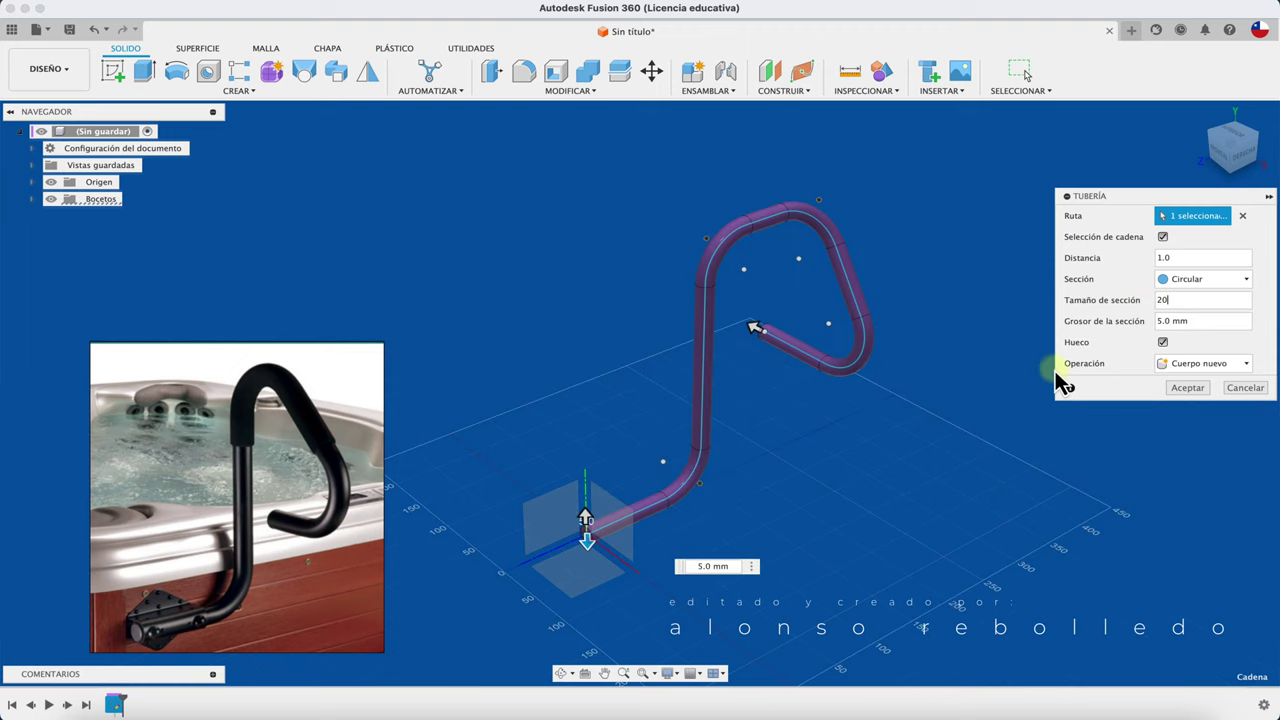
Give the pipe a 1.2 mm wall as a new component and confirm it.
scroll(800, 471, up, 3)
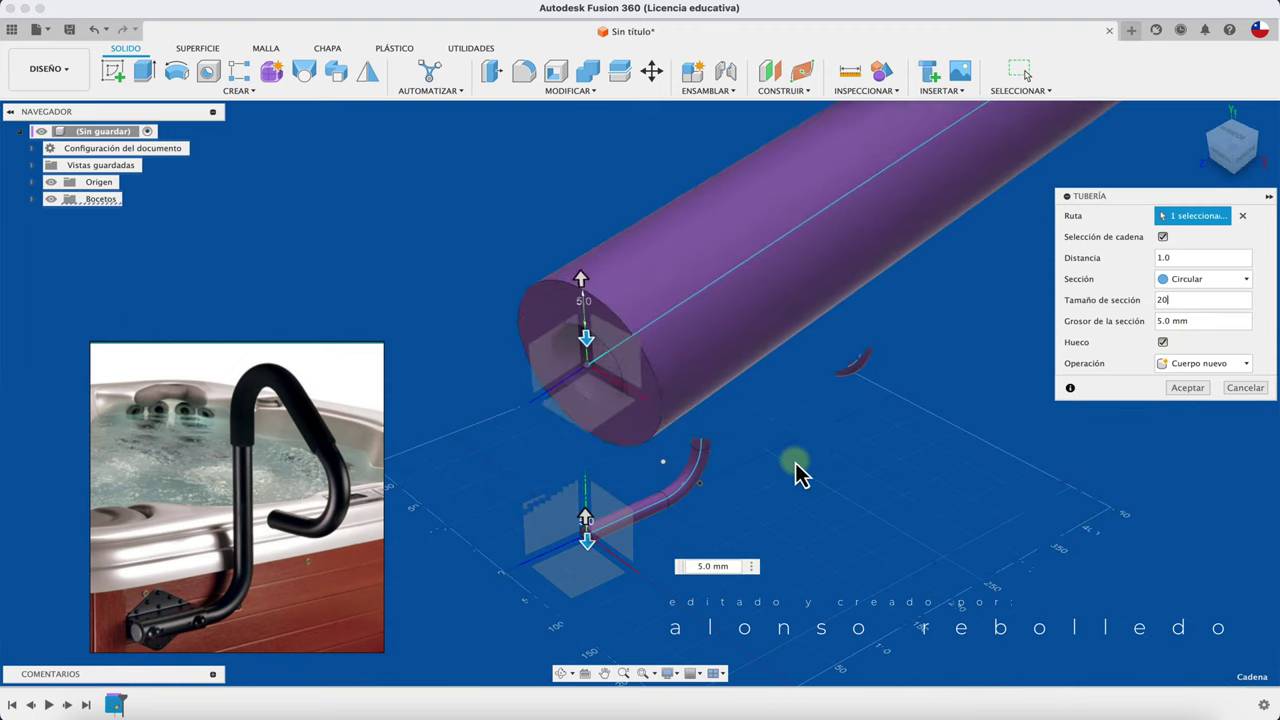
scroll(777, 480, up, 3)
scroll(778, 478, up, 2)
scroll(777, 480, up, 2)
scroll(789, 471, up, 3)
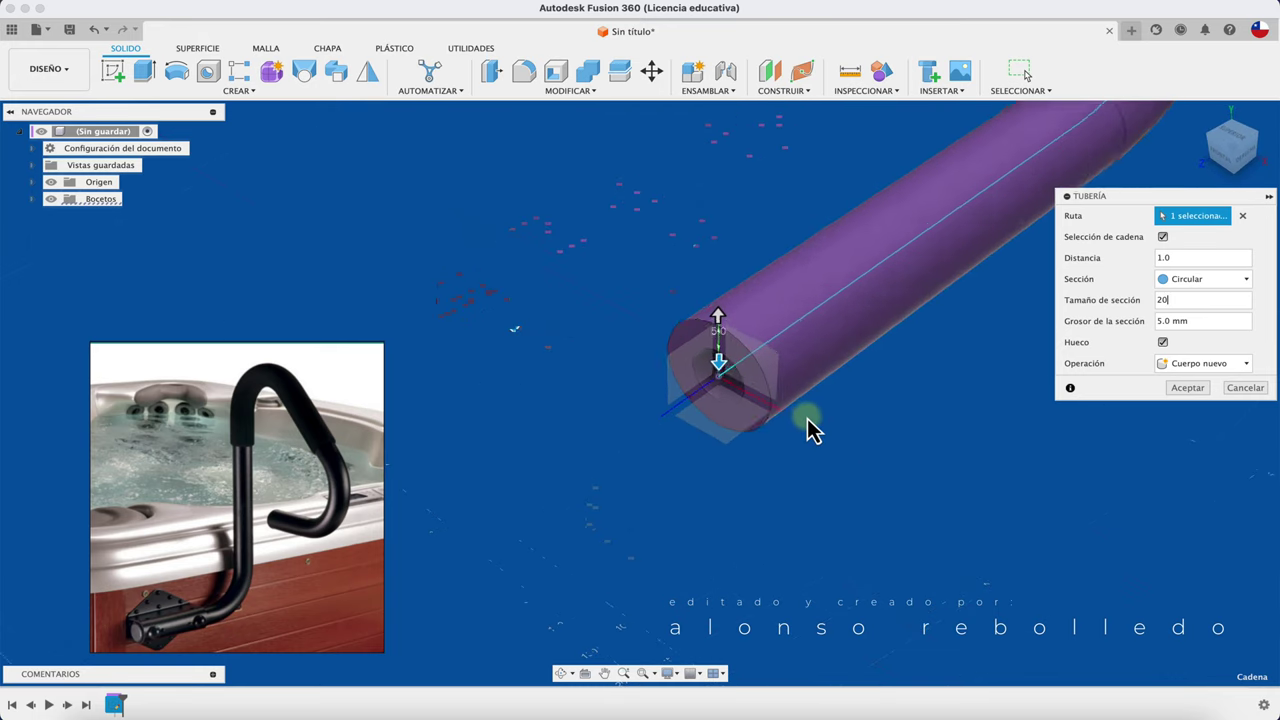
scroll(811, 429, up, 3)
text(1)
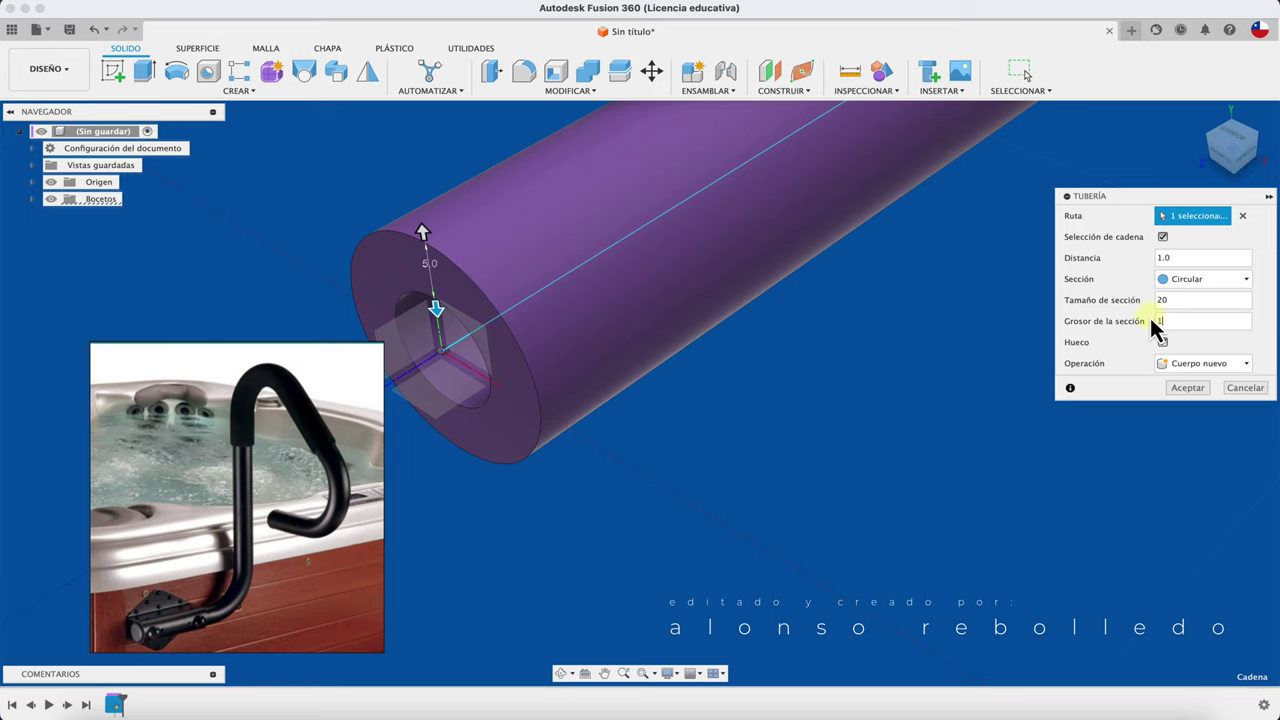
text(,2)
scroll(971, 500, down, 3)
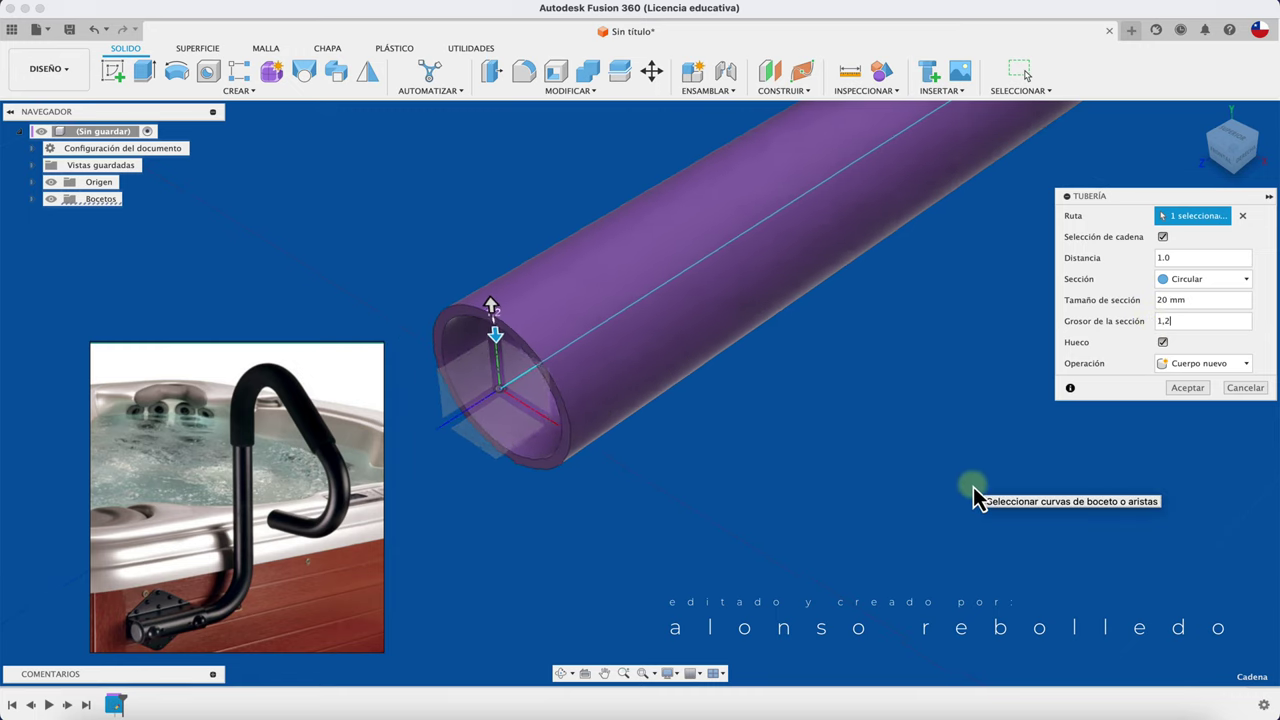
scroll(975, 497, down, 3)
scroll(985, 490, down, 3)
scroll(989, 482, down, 3)
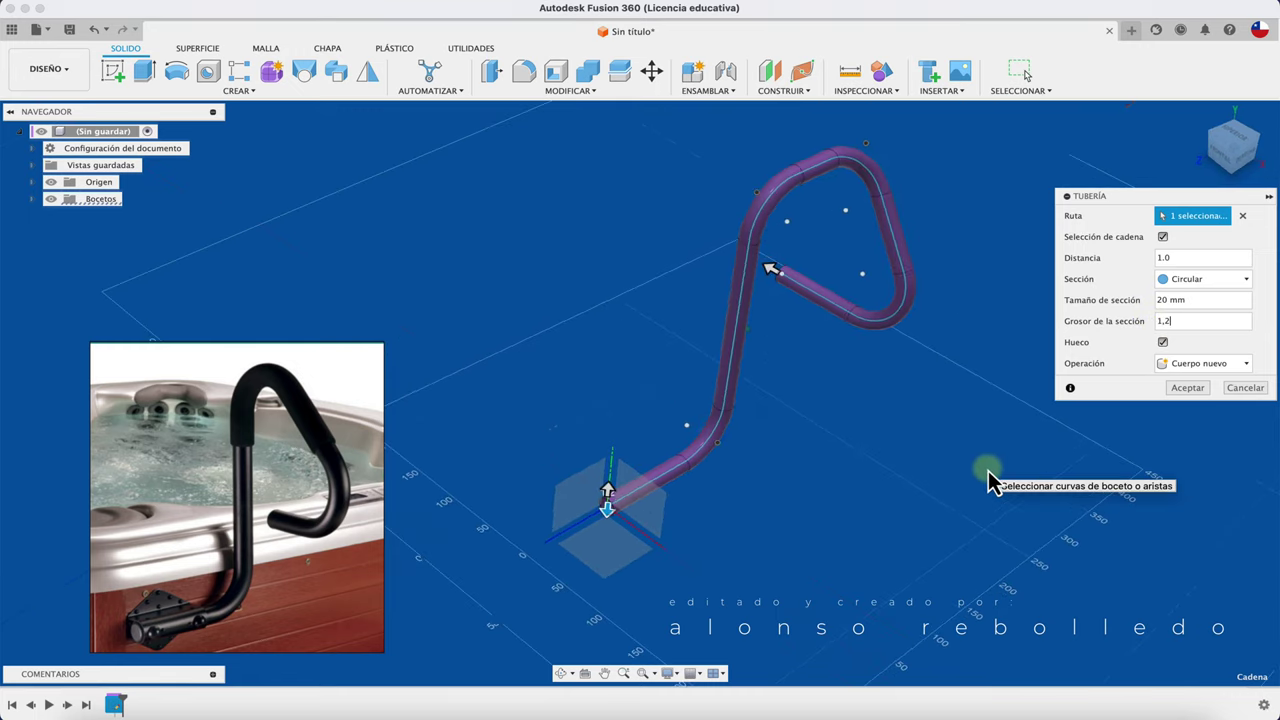
click(1211, 364)
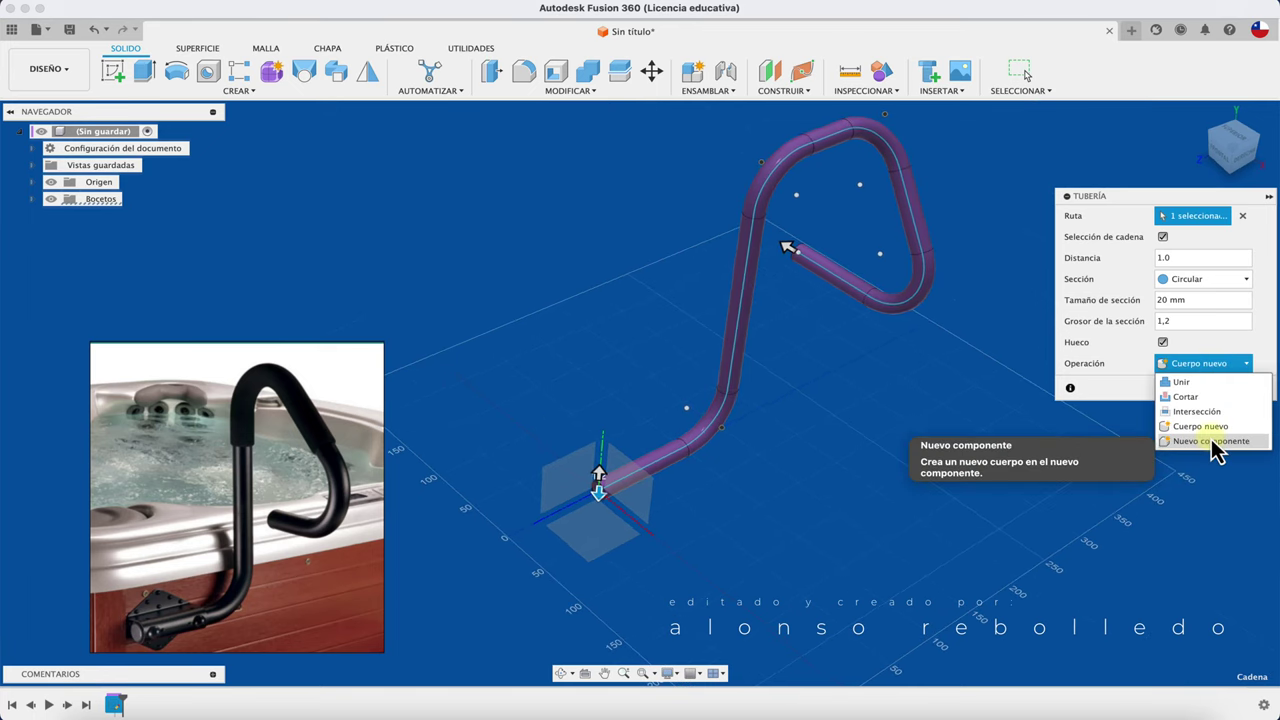
click(1214, 441)
click(1185, 389)
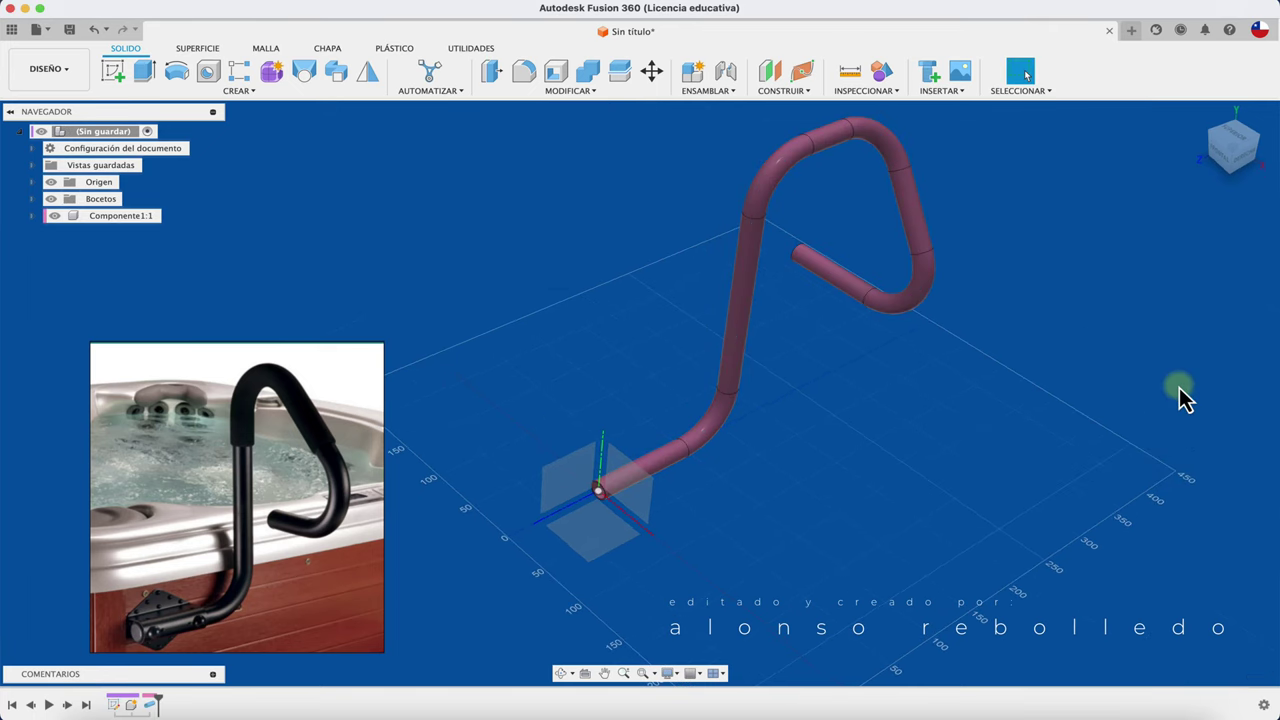
Rename the pipe component to BARRA and ground it as Fijo.
double_click(132, 218)
text(BARRA)
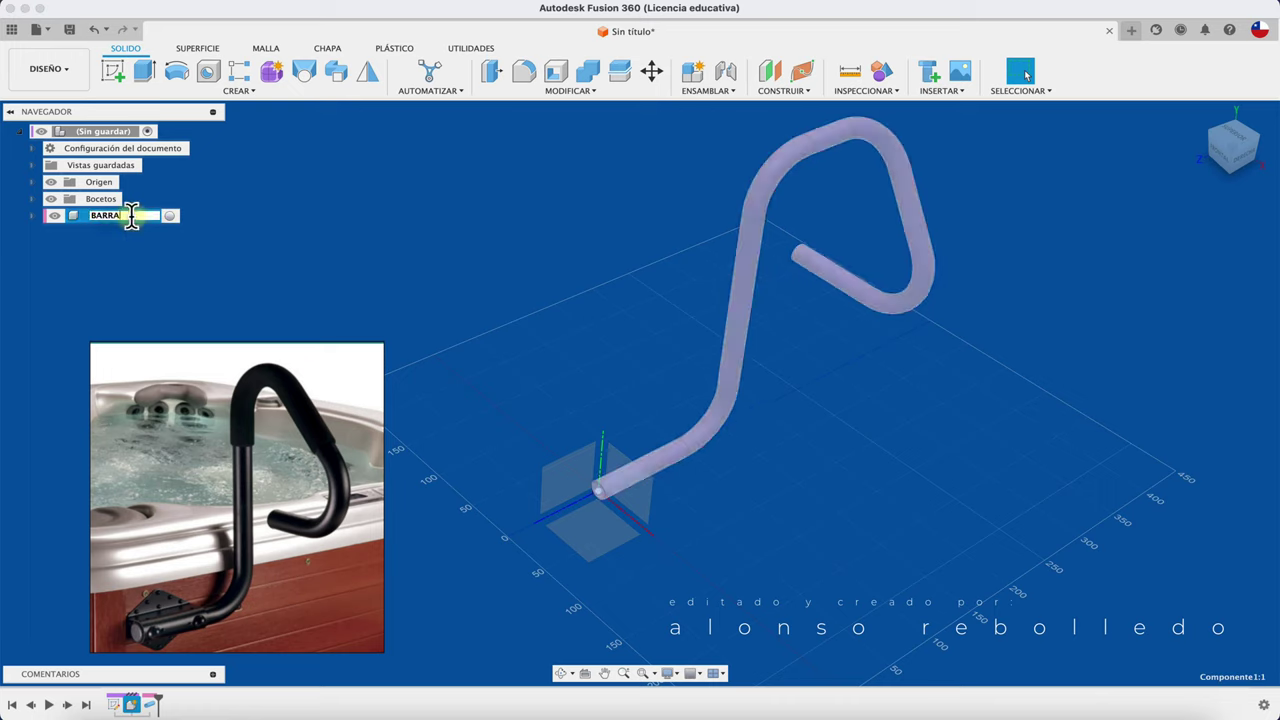
key(Return)
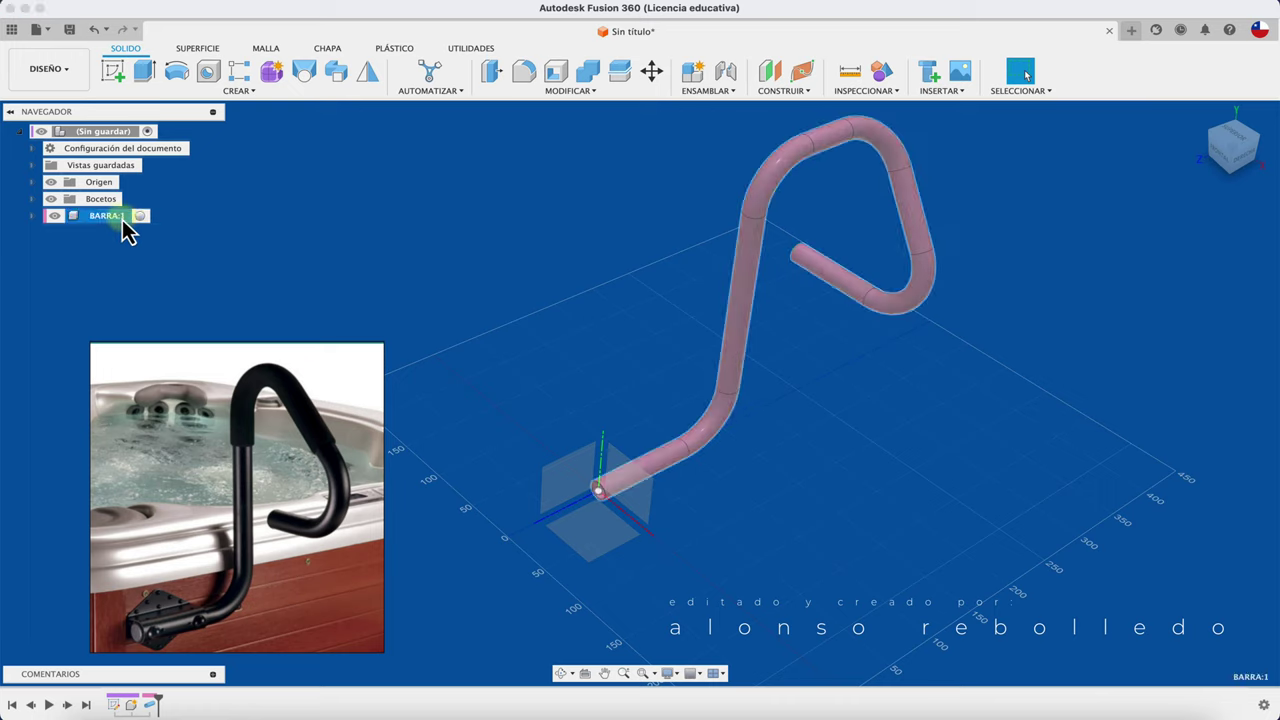
right_click(127, 228)
click(167, 246)
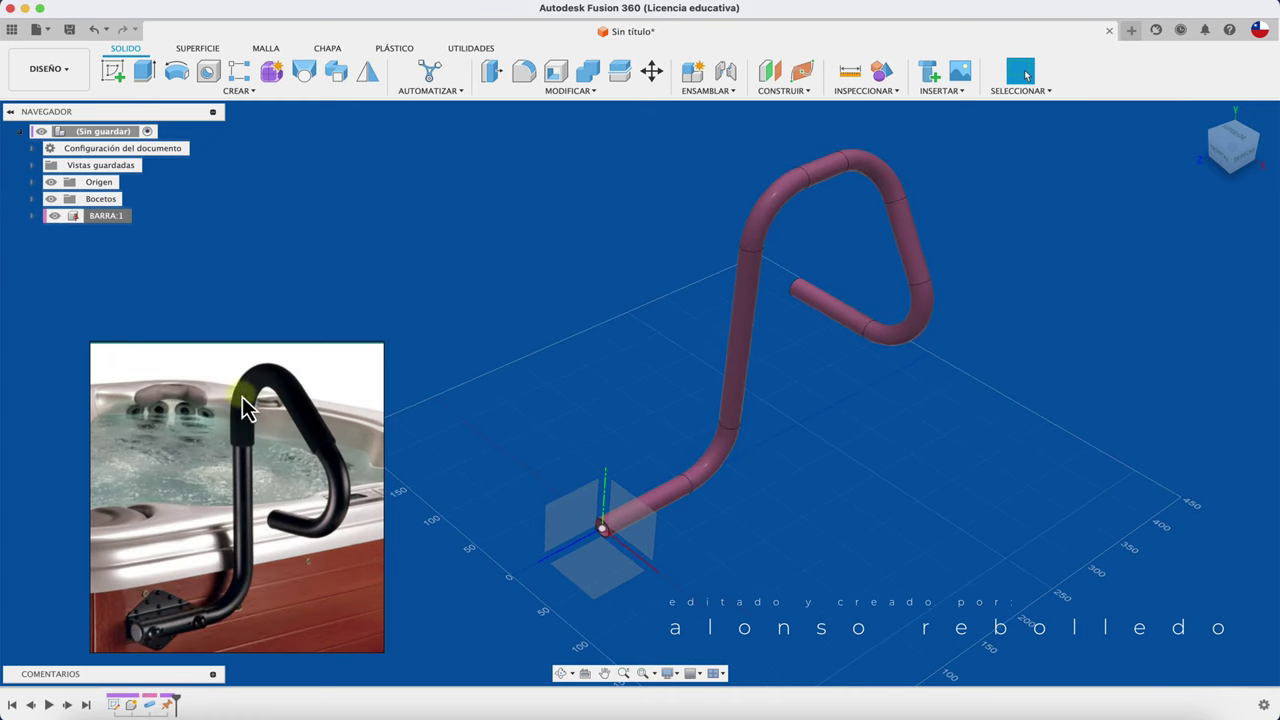
Expand the Bocetos folder and make the path sketch Boceto1 visible again.
shift+middle_drag(557, 389, 351, 446)
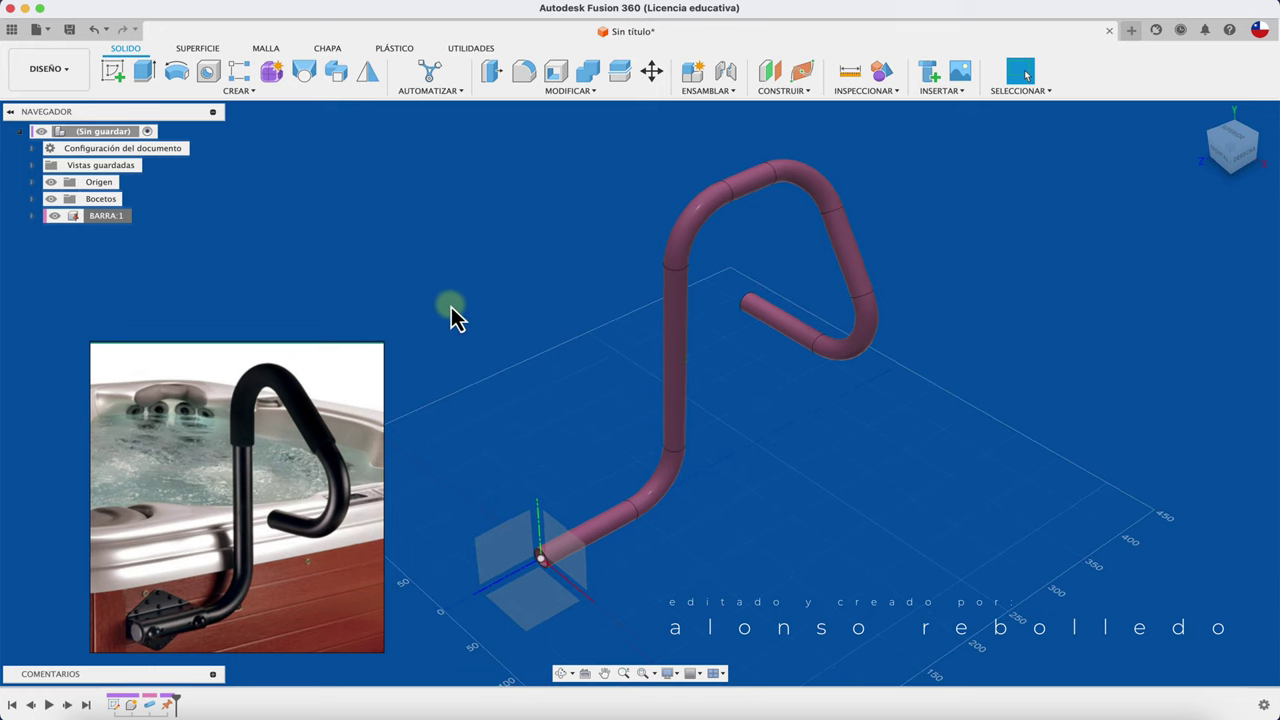
click(32, 199)
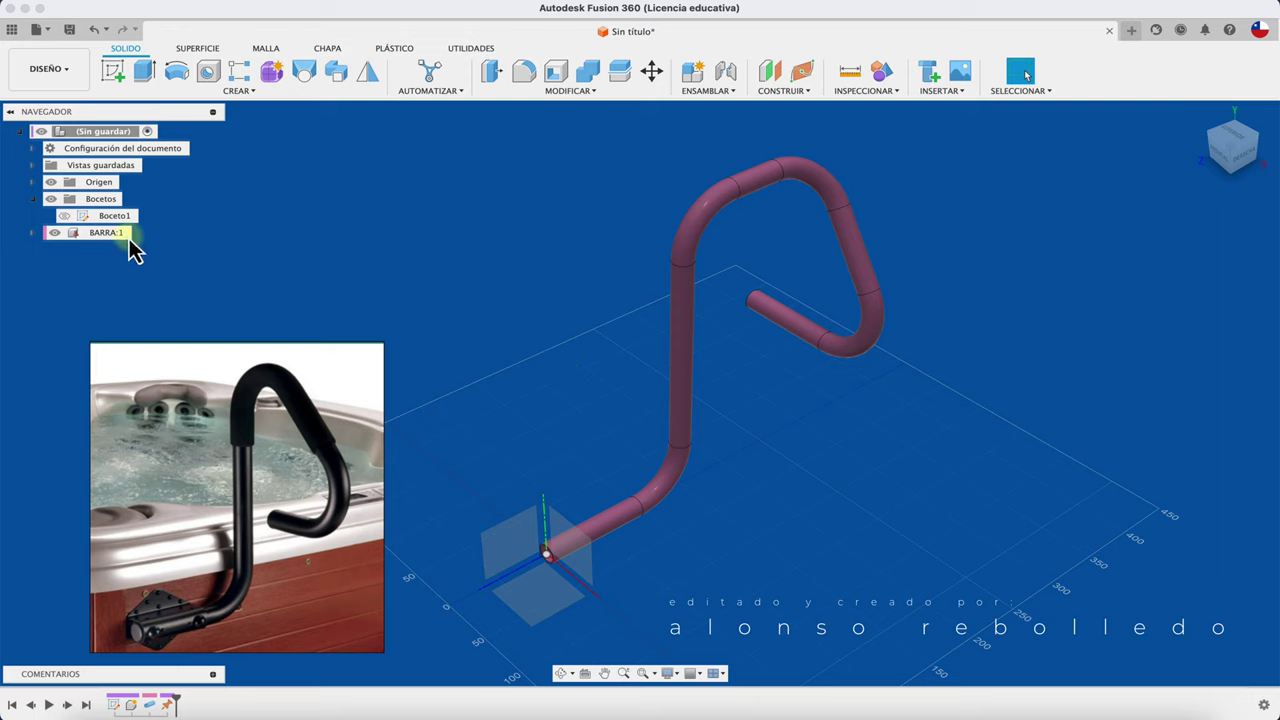
click(65, 218)
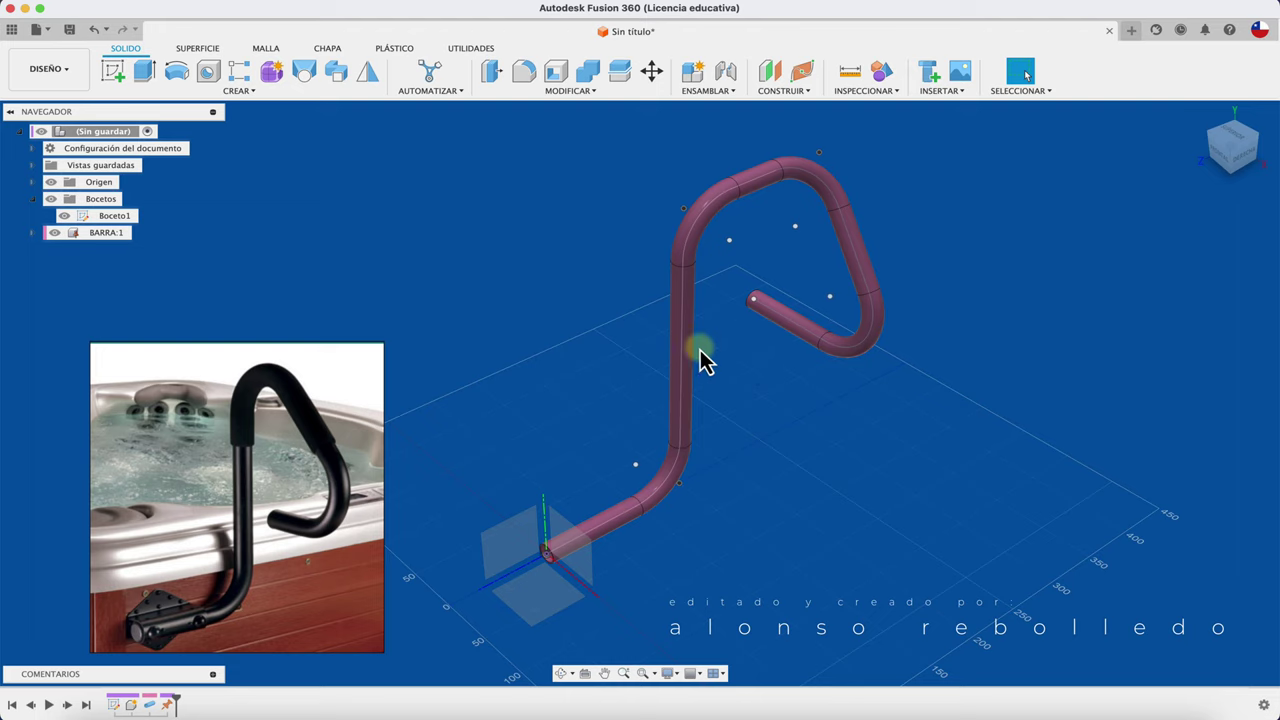
scroll(522, 328, up, 1)
scroll(520, 326, up, 1)
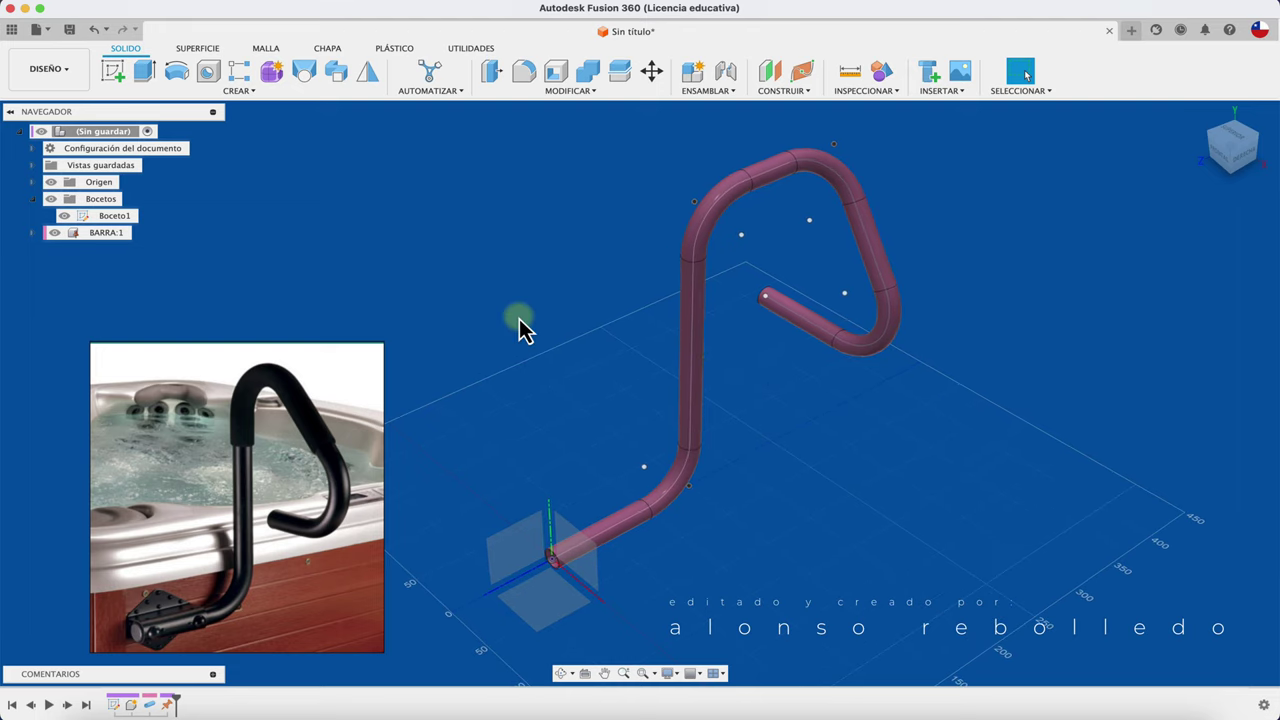
scroll(520, 326, up, 1)
scroll(520, 326, up, 1)
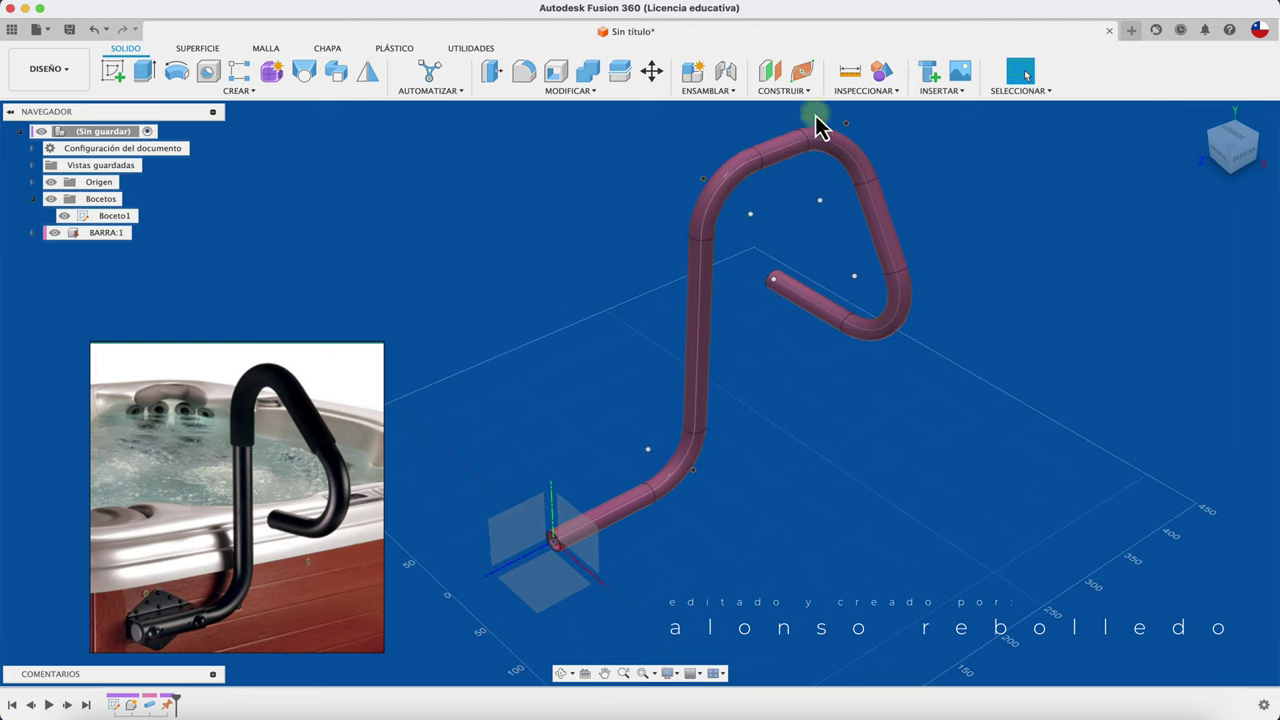
click(798, 92)
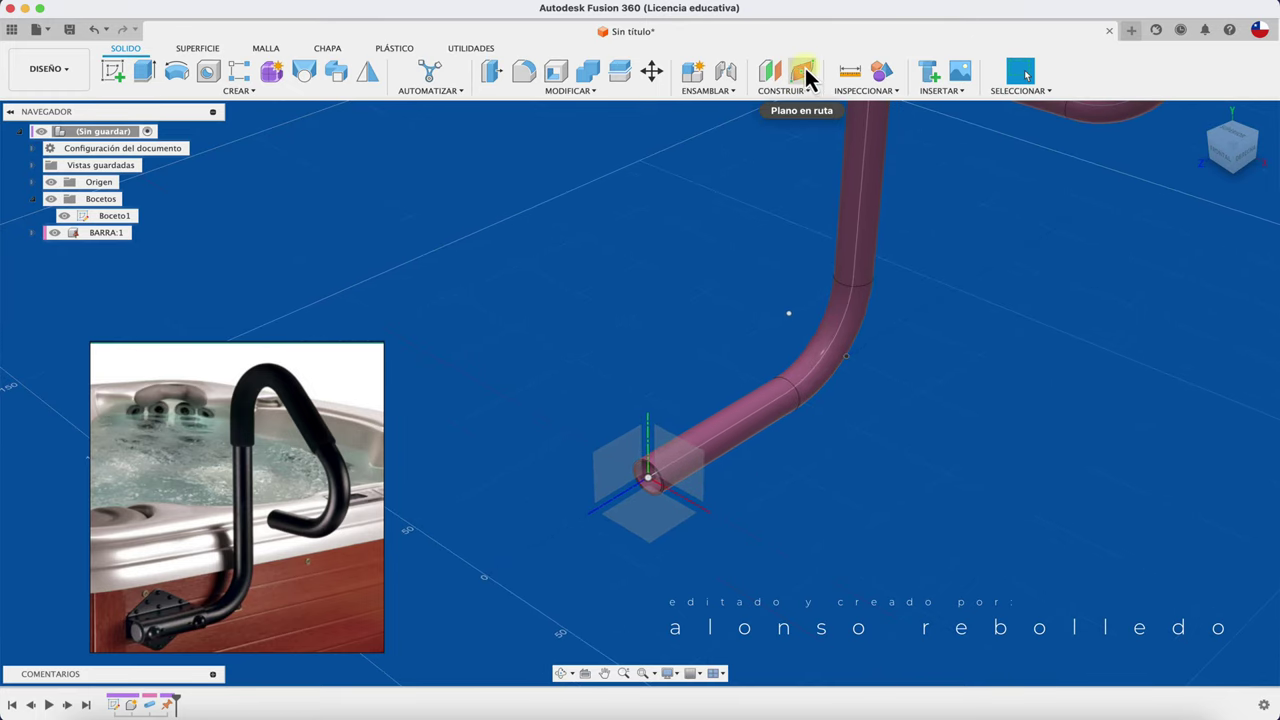
Add a Plano en ruta on the handrail path at proportional distance 0.3 on the vertical tube.
click(804, 74)
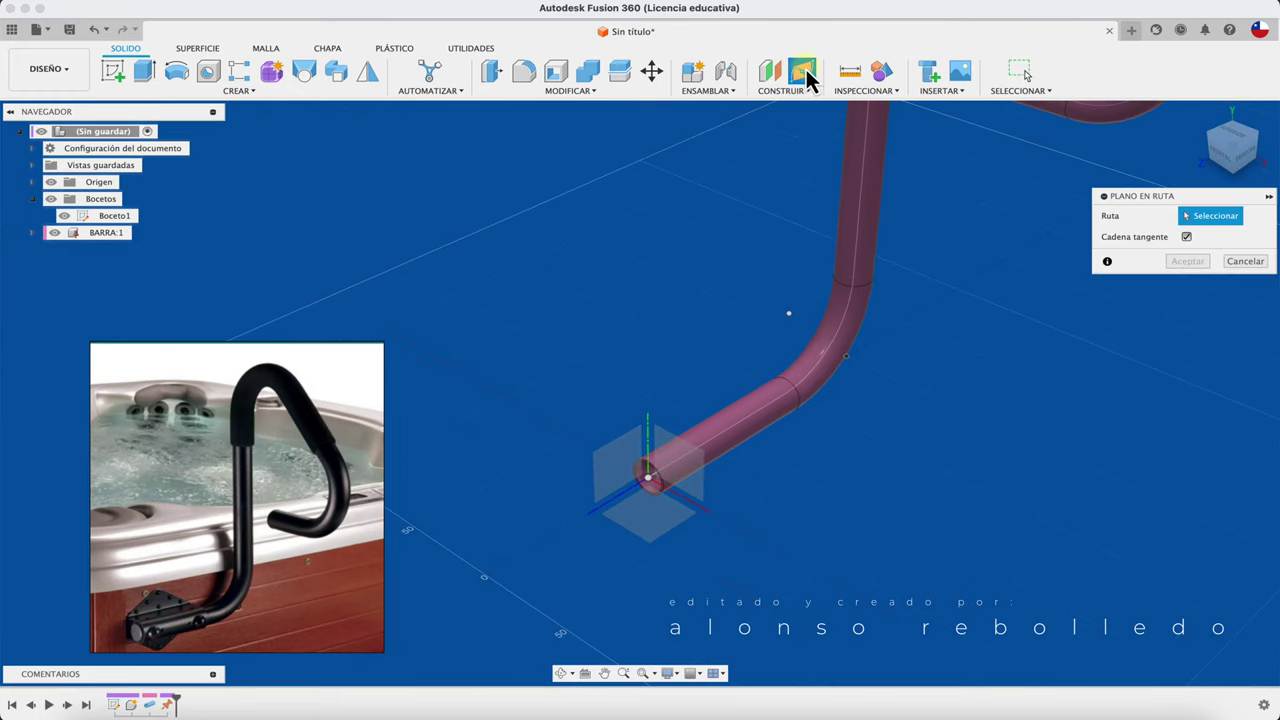
click(676, 476)
scroll(729, 509, down, 5)
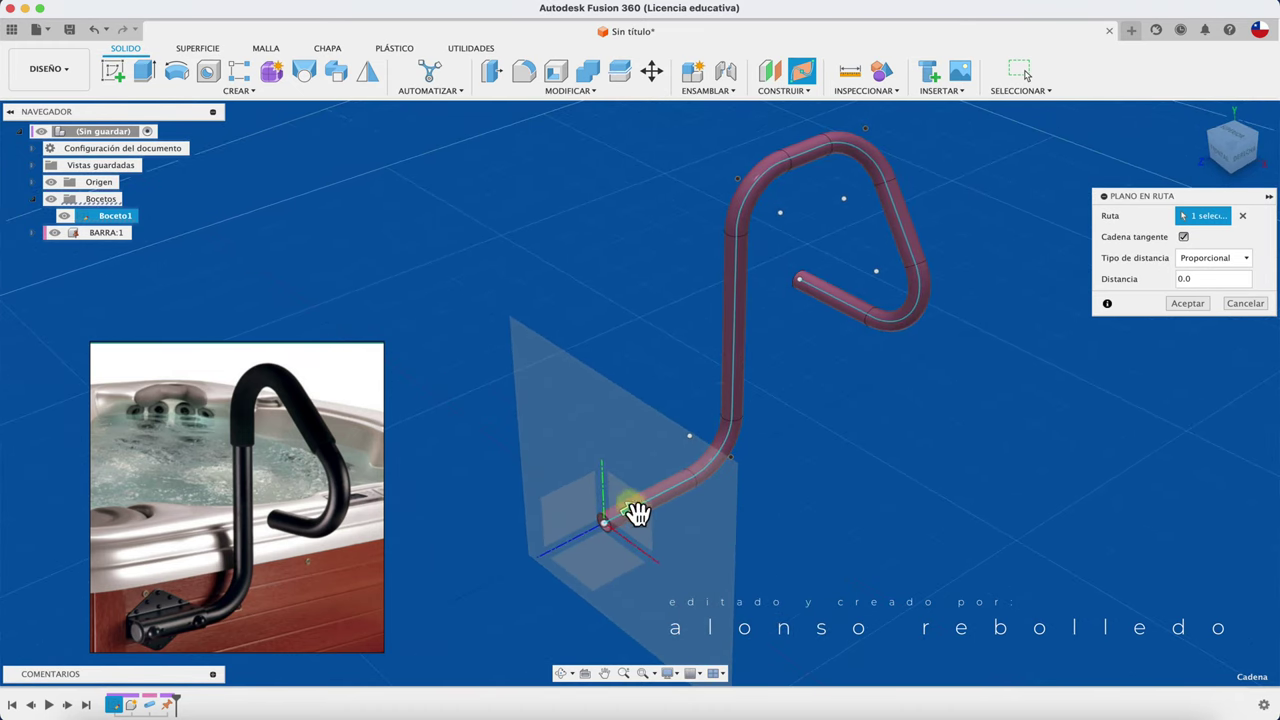
mouse_move(632, 515)
mouse_down()
mouse_move(746, 347)
mouse_move(742, 323)
mouse_up()
click(1224, 262)
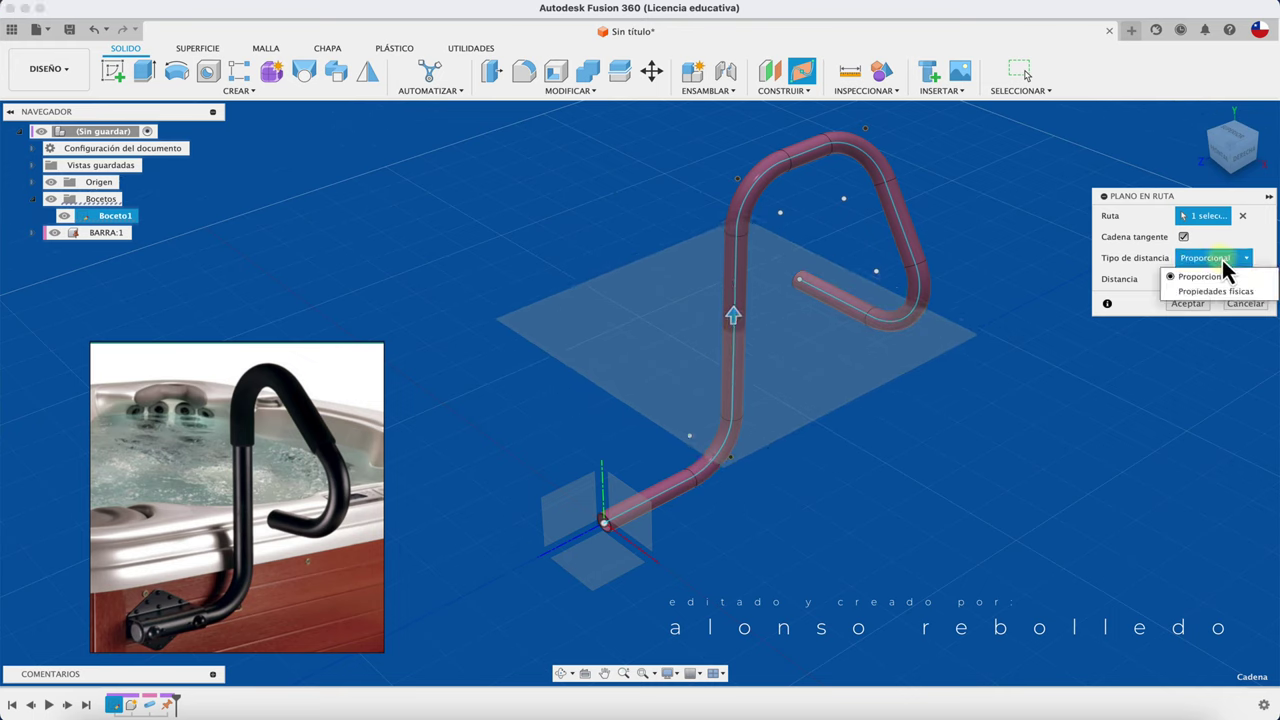
click(1238, 256)
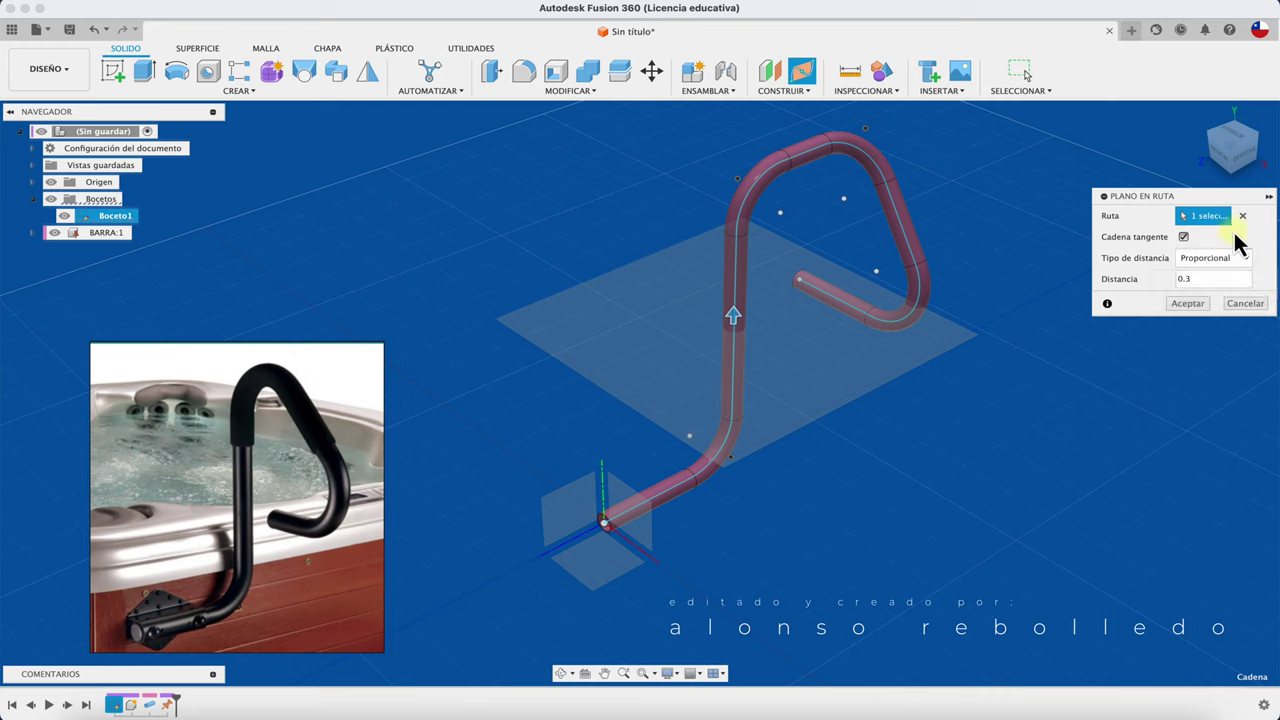
mouse_move(734, 318)
mouse_down()
mouse_move(734, 349)
mouse_move(743, 266)
mouse_move(738, 320)
mouse_up()
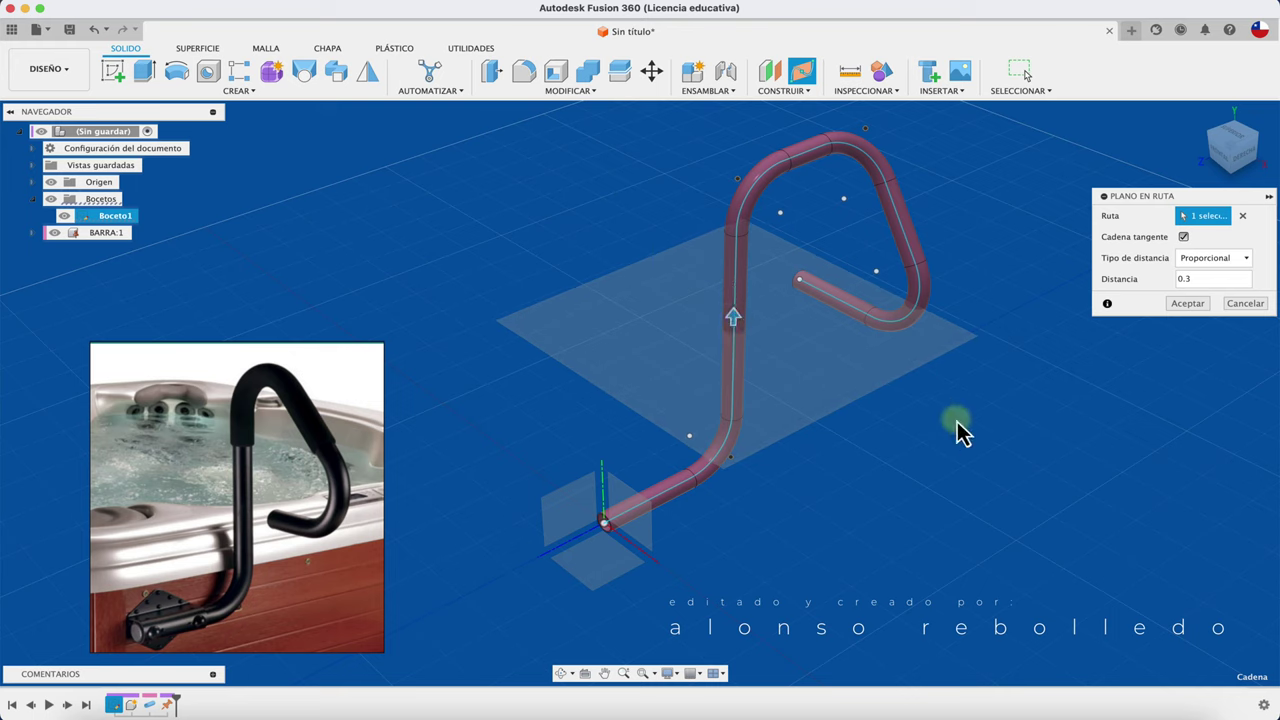
click(1185, 304)
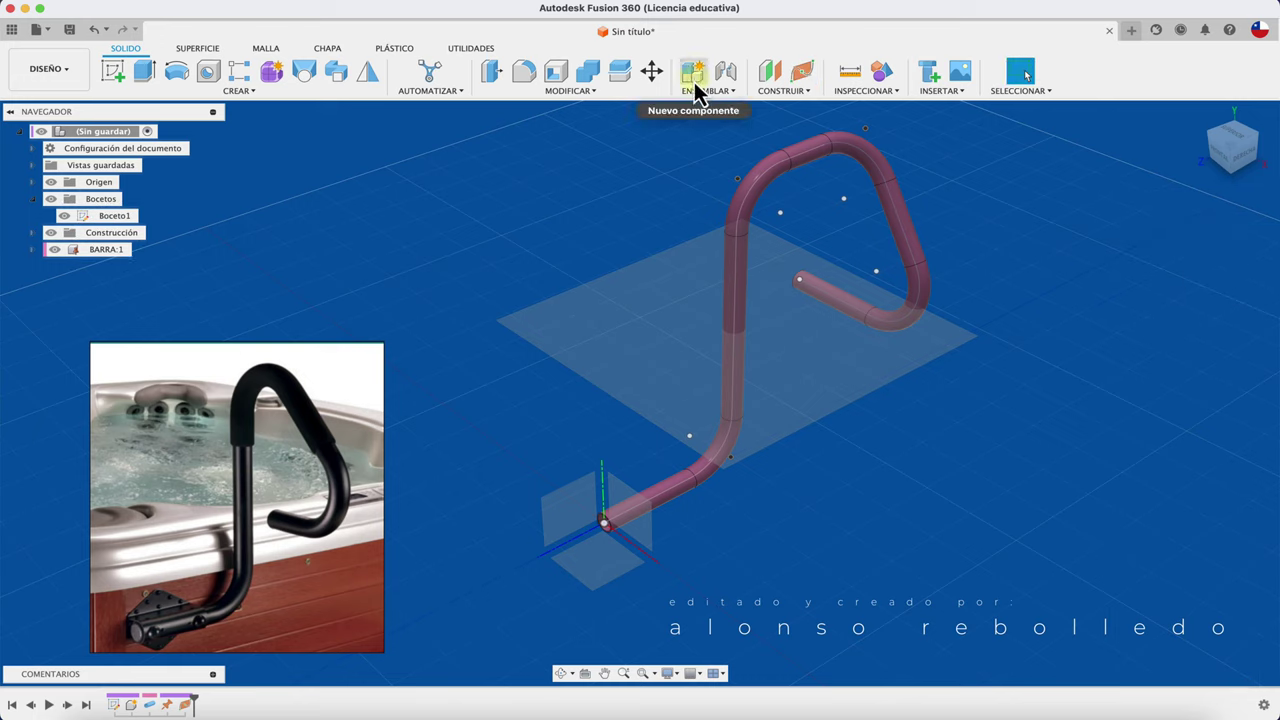
Start a sketch on the new plane and project the tube's 20 mm circular edge into it.
click(120, 70)
click(640, 320)
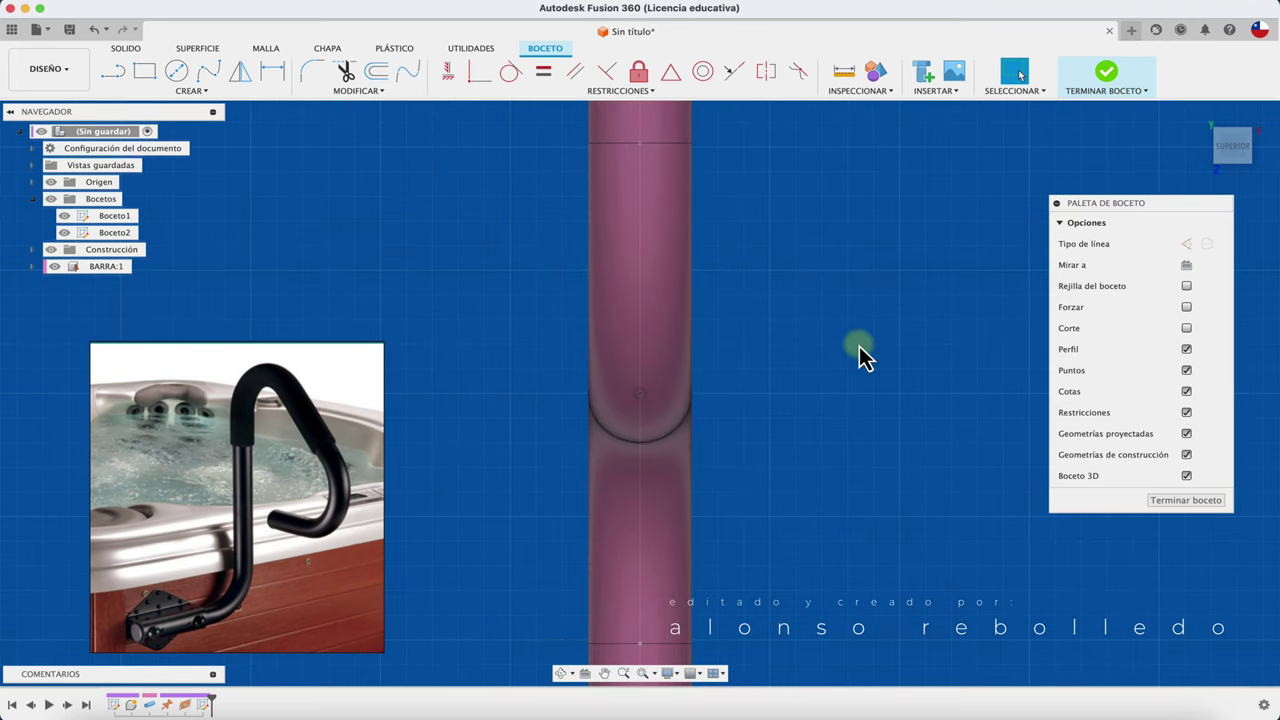
key(p)
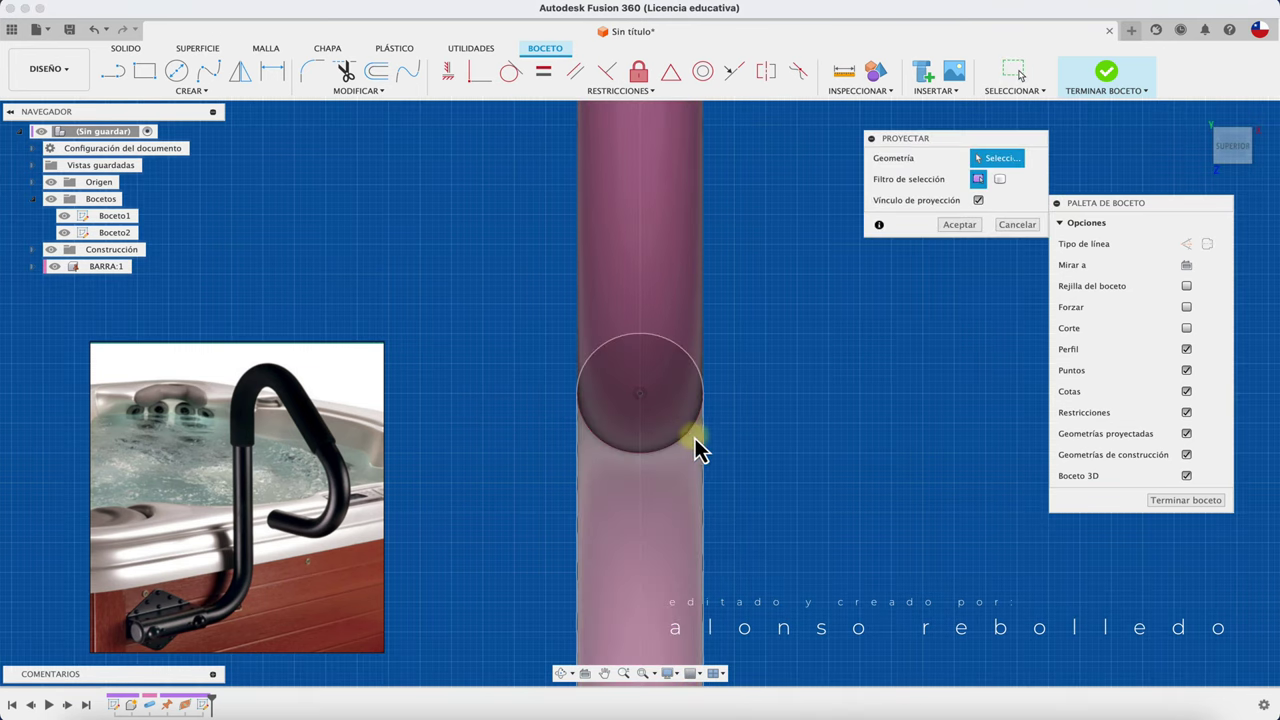
click(694, 449)
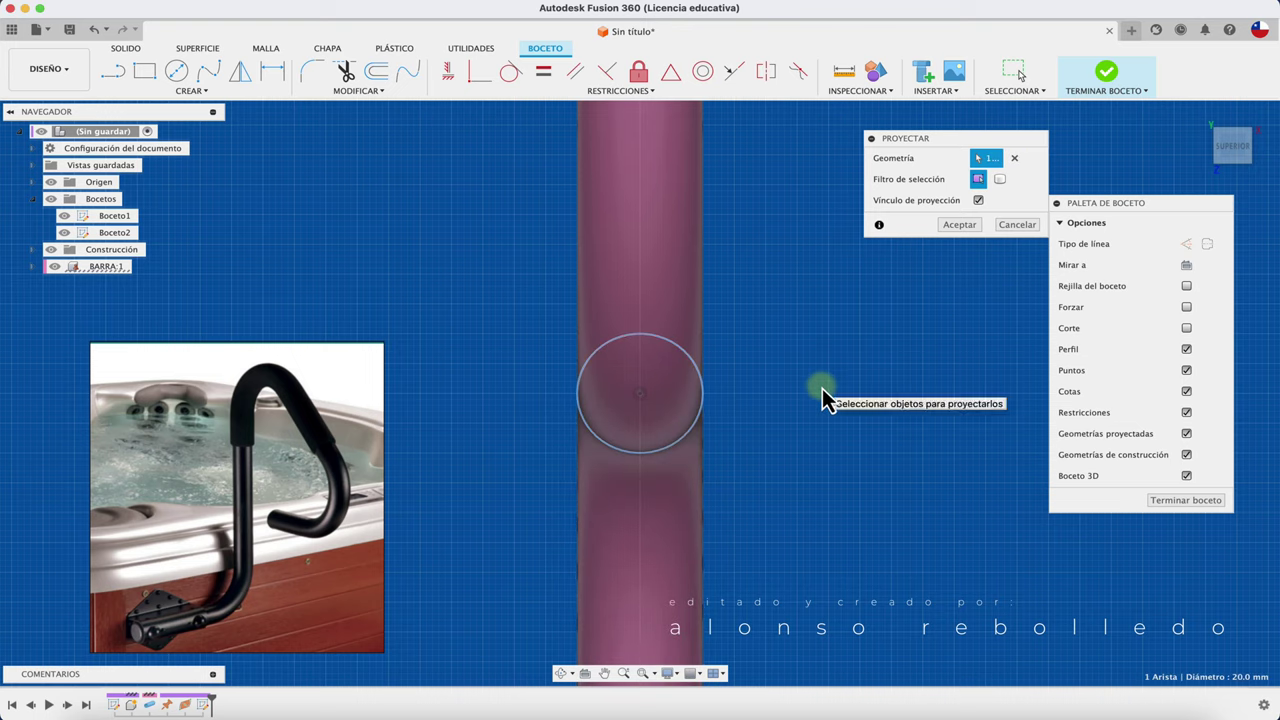
click(959, 226)
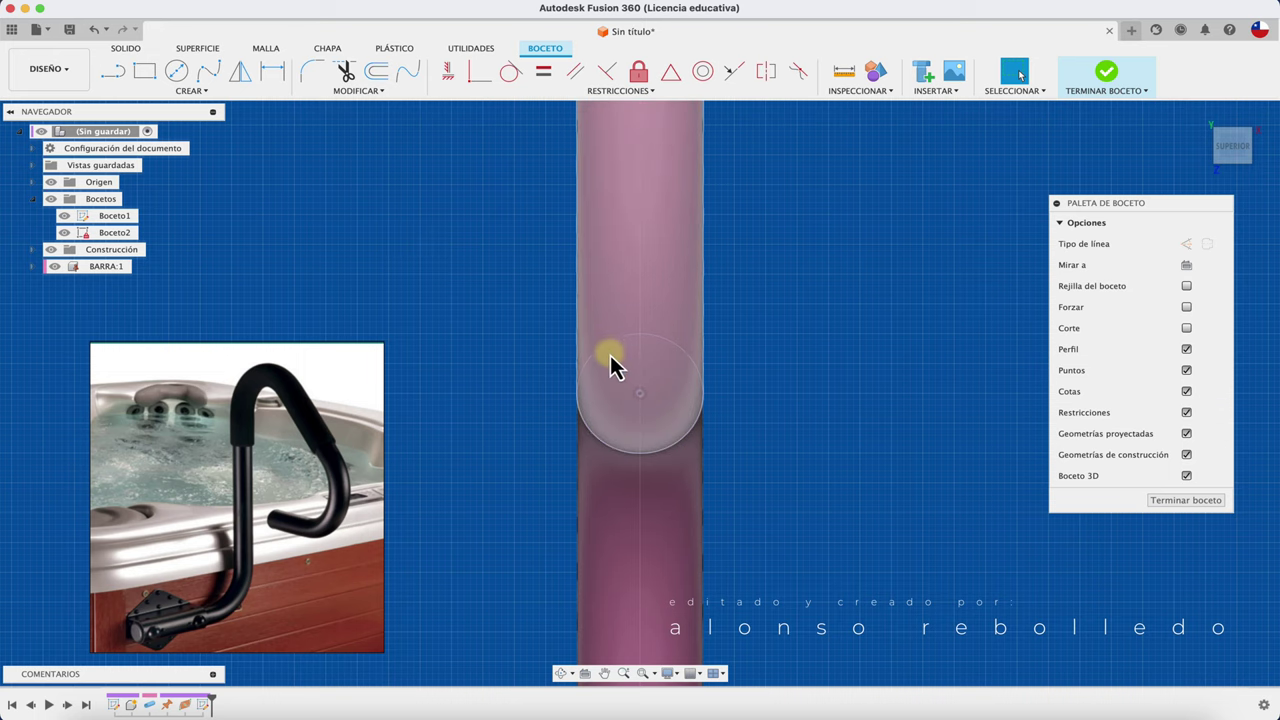
Draw a larger concentric circle and dimension its gap from the projected tube circle.
click(174, 70)
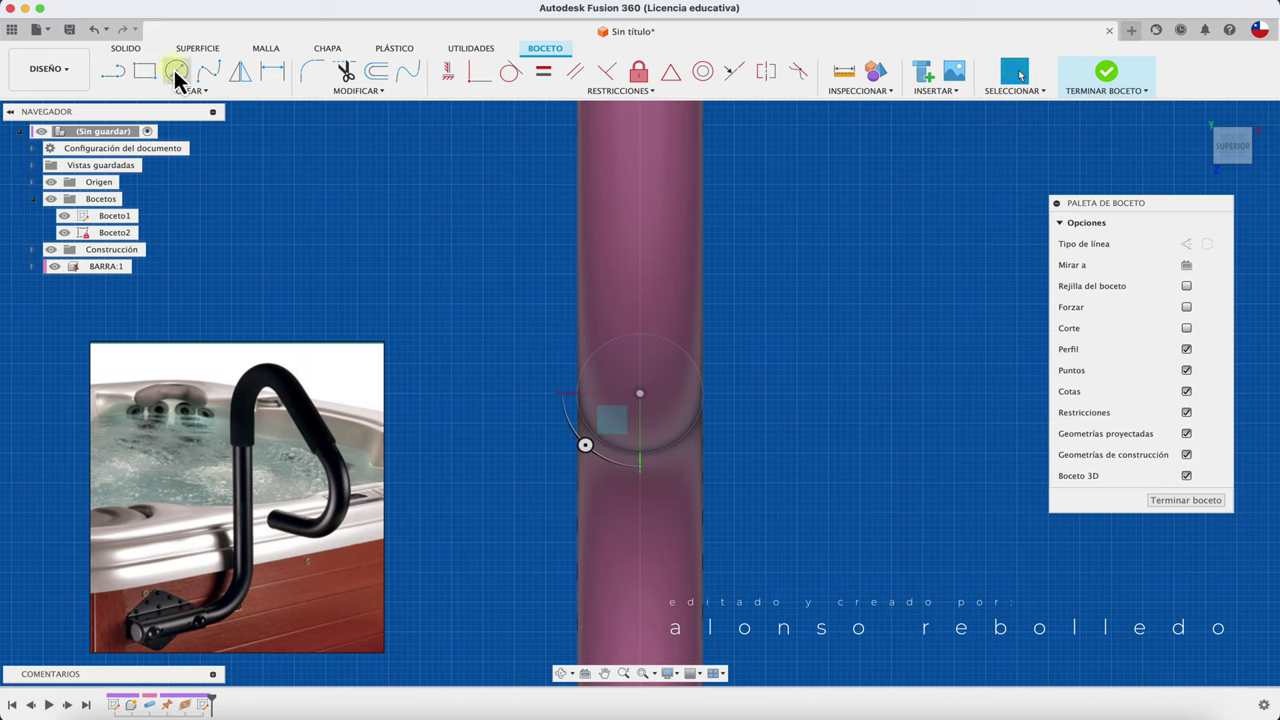
click(731, 381)
key(d)
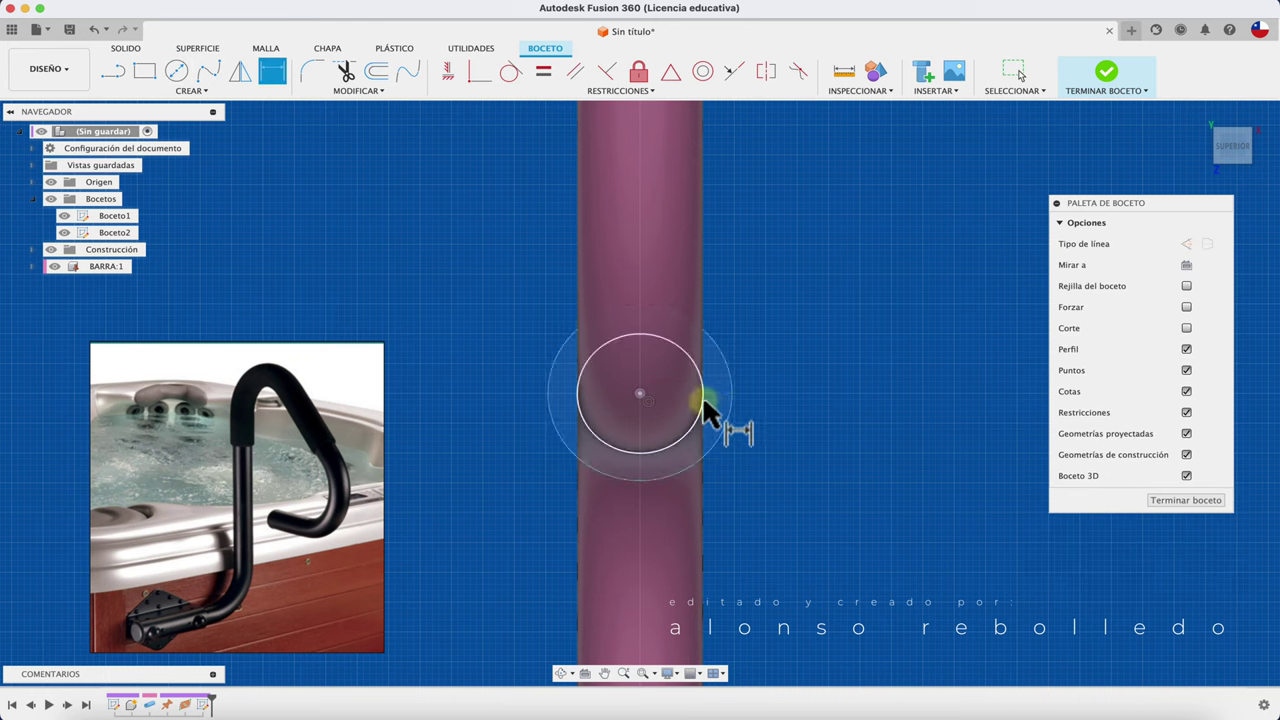
click(703, 400)
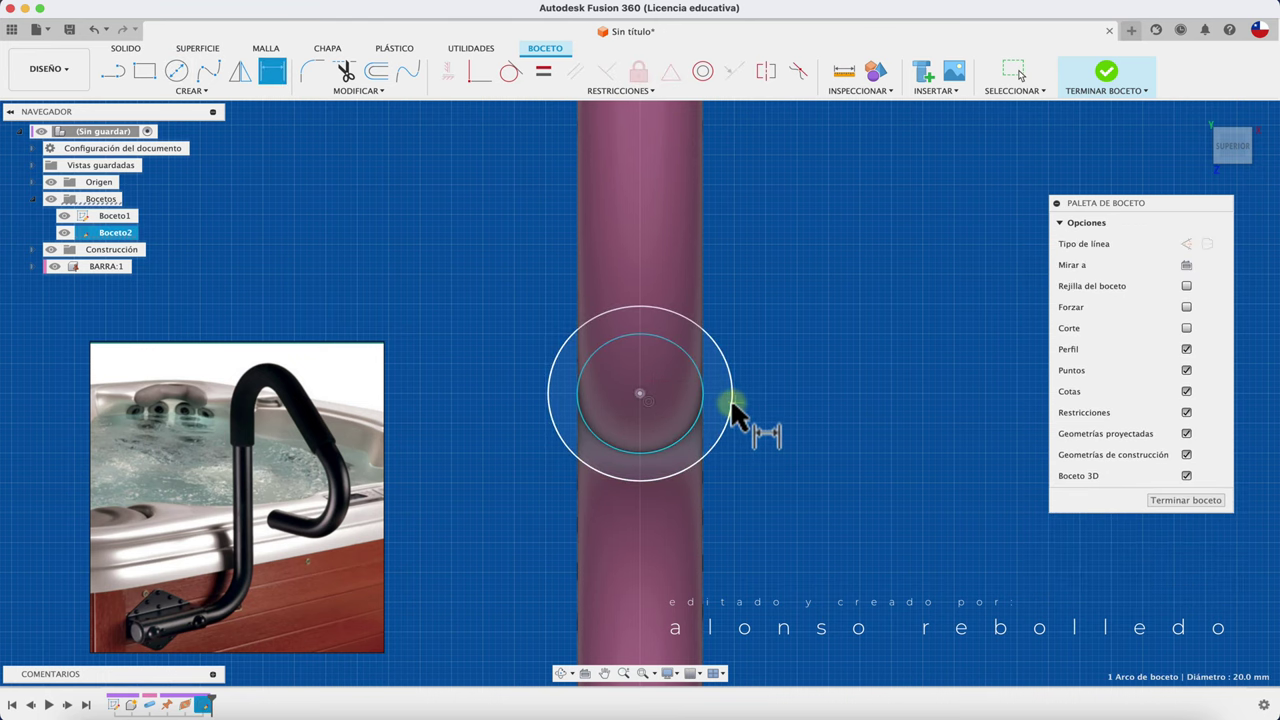
click(731, 403)
click(810, 357)
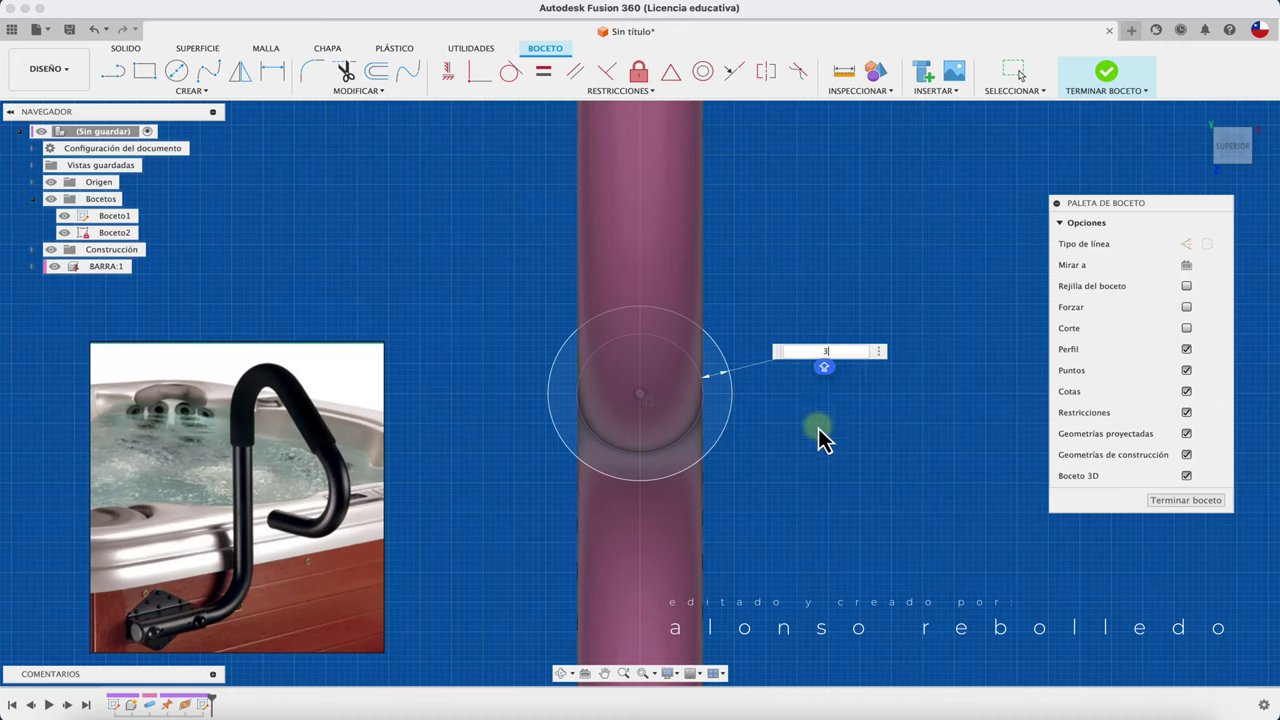
Finish the ring sketch and sweep the ring along the handrail path, limited to the upper tube.
click(1172, 503)
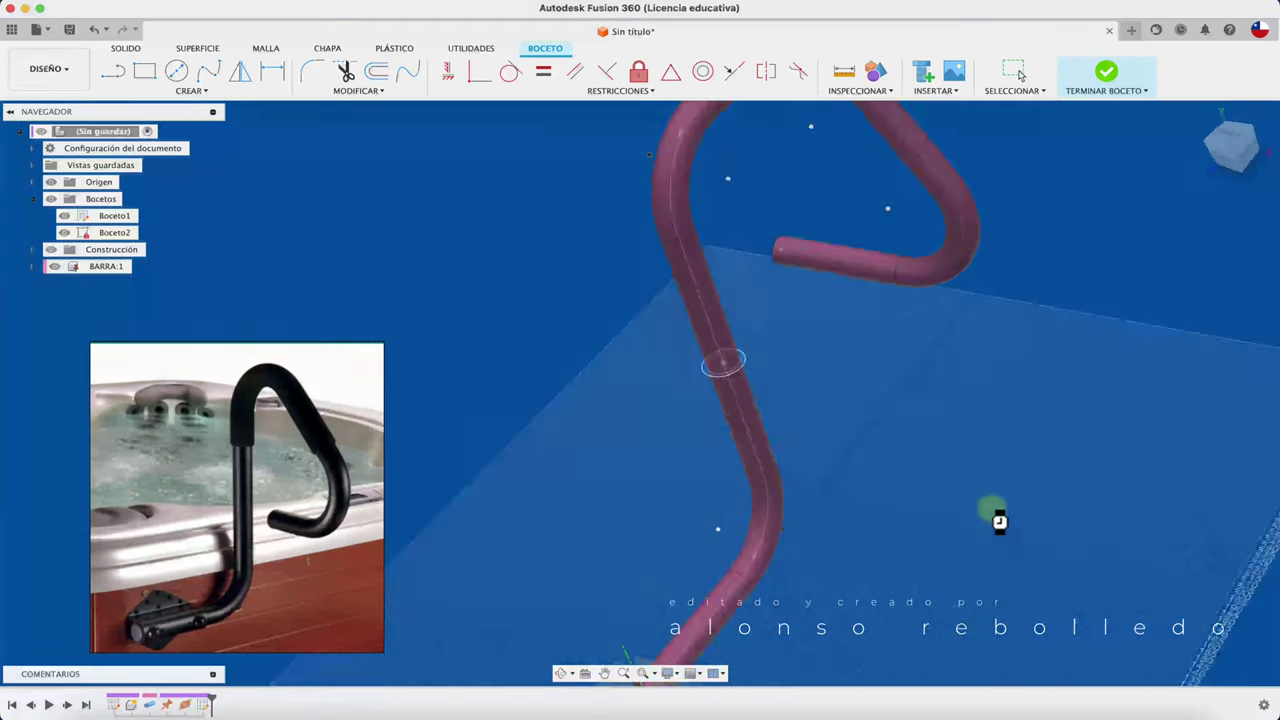
scroll(546, 286, up, 3)
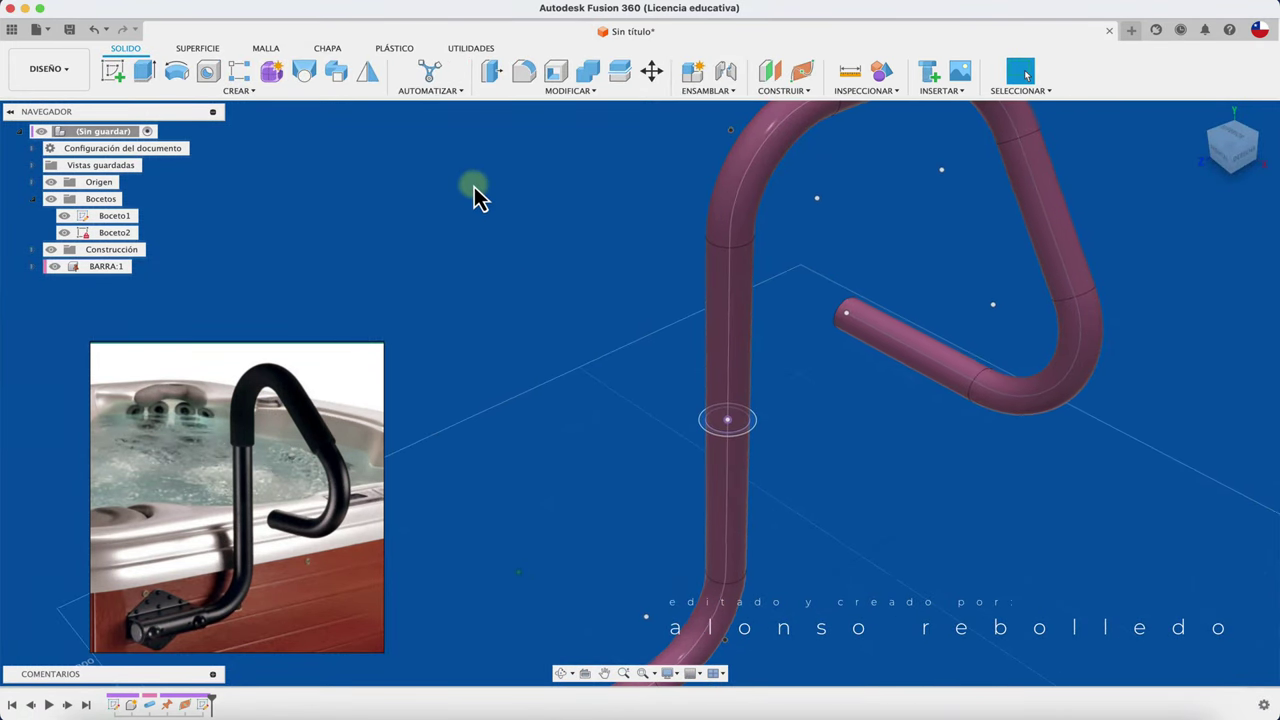
click(339, 82)
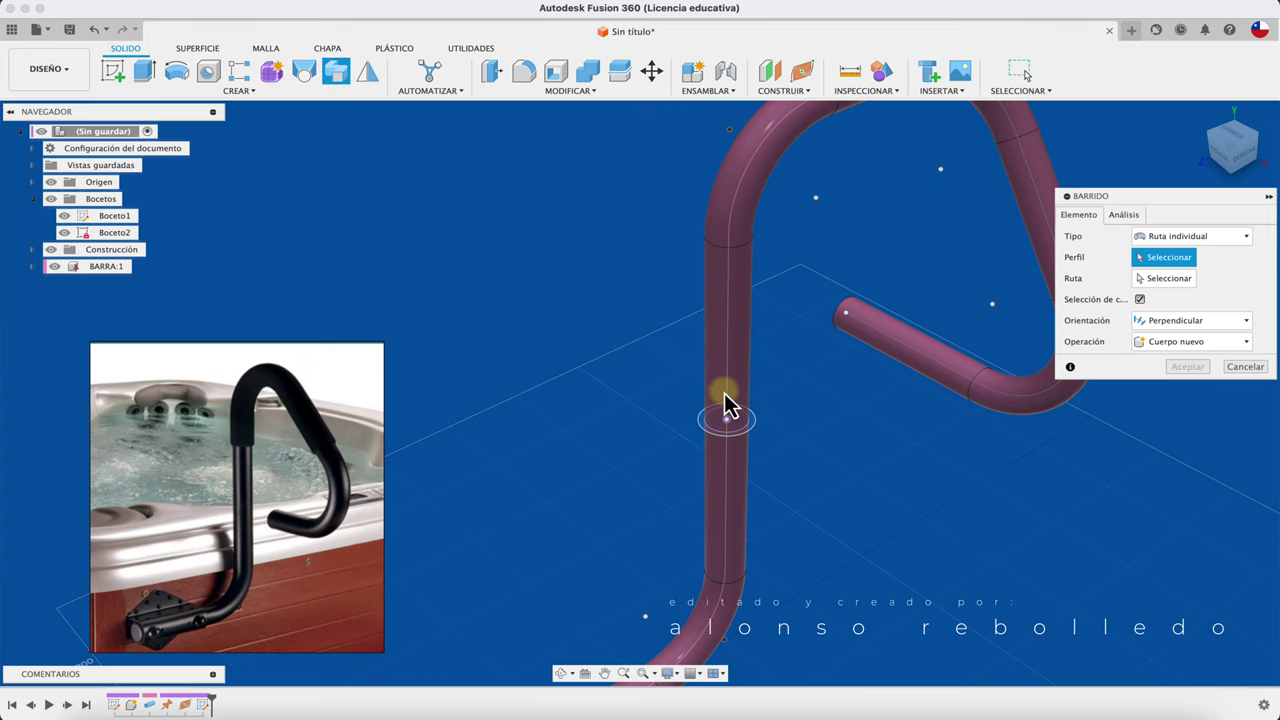
click(757, 433)
mouse_move(757, 434)
shift+middle_down()
mouse_move(814, 494)
mouse_move(738, 545)
shift+middle_up()
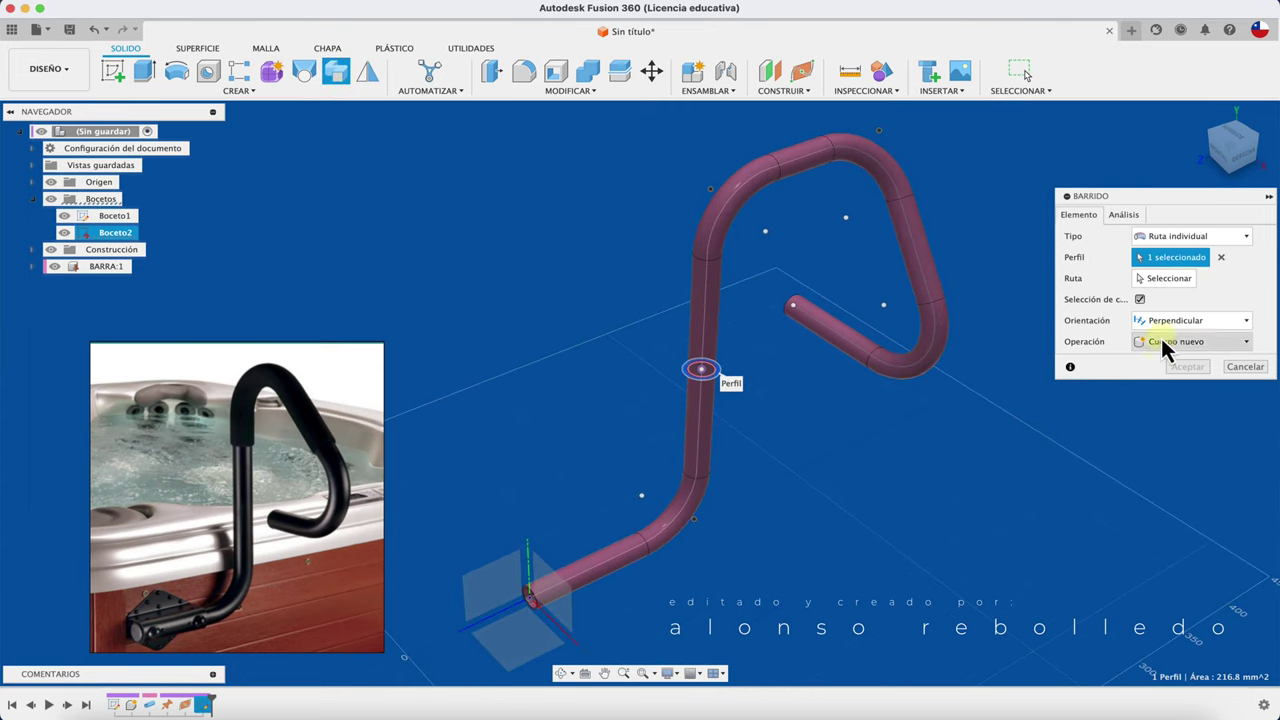
click(1176, 286)
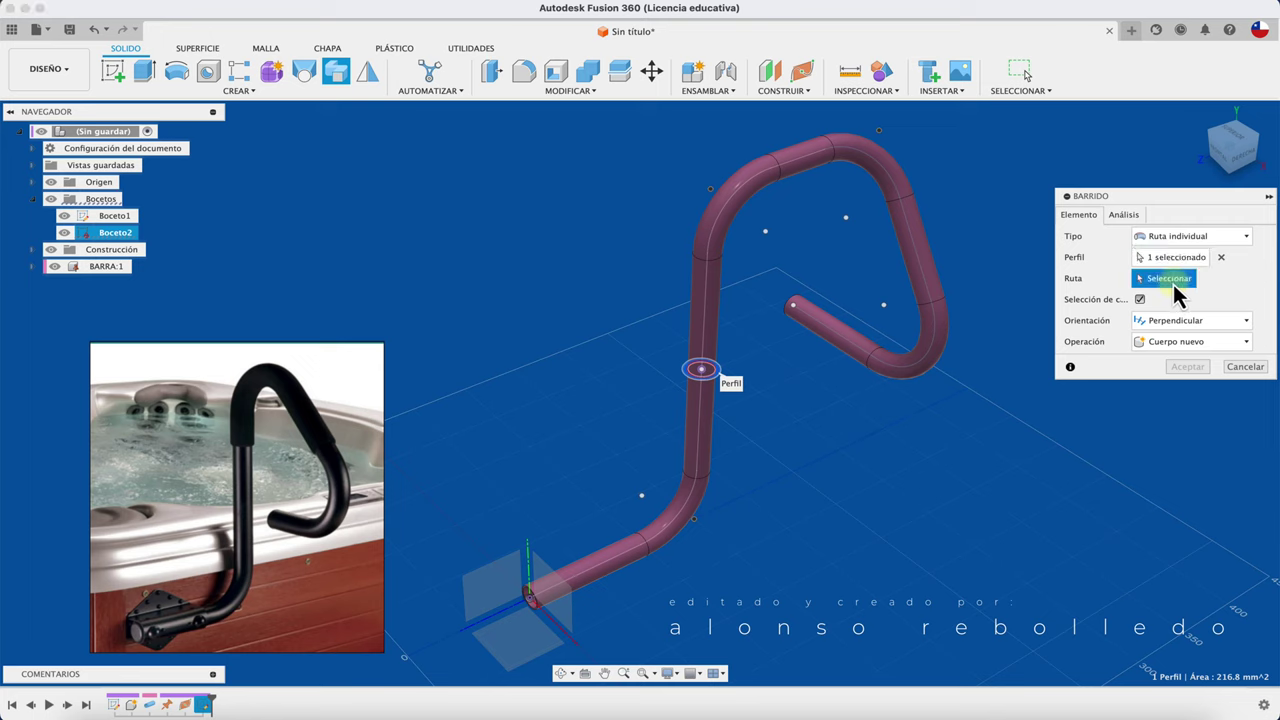
click(702, 466)
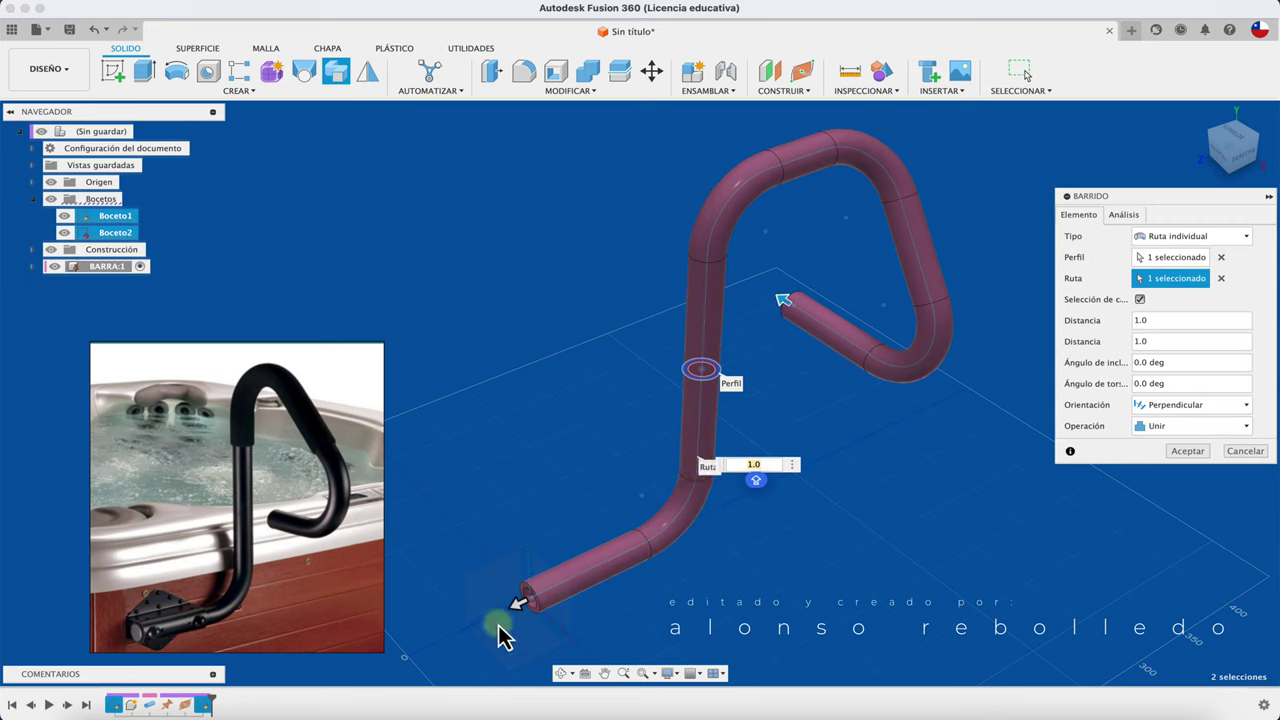
drag(515, 612, 760, 310)
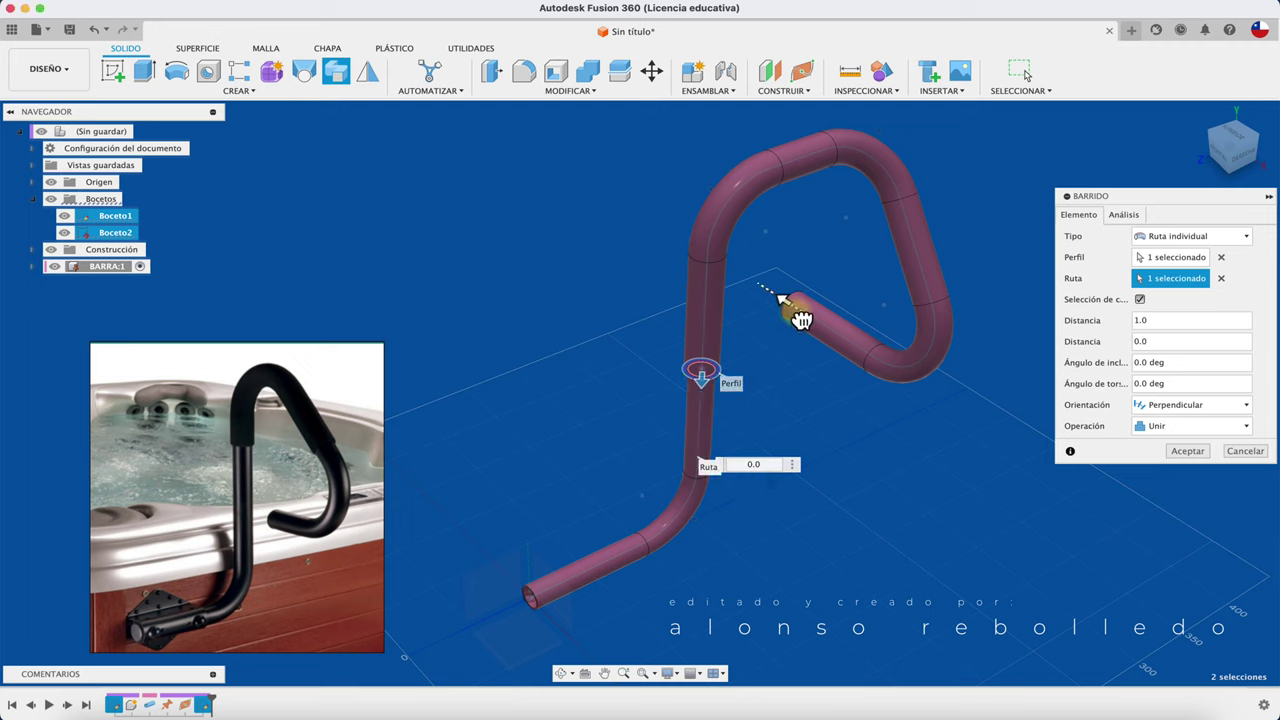
drag(760, 300, 850, 355)
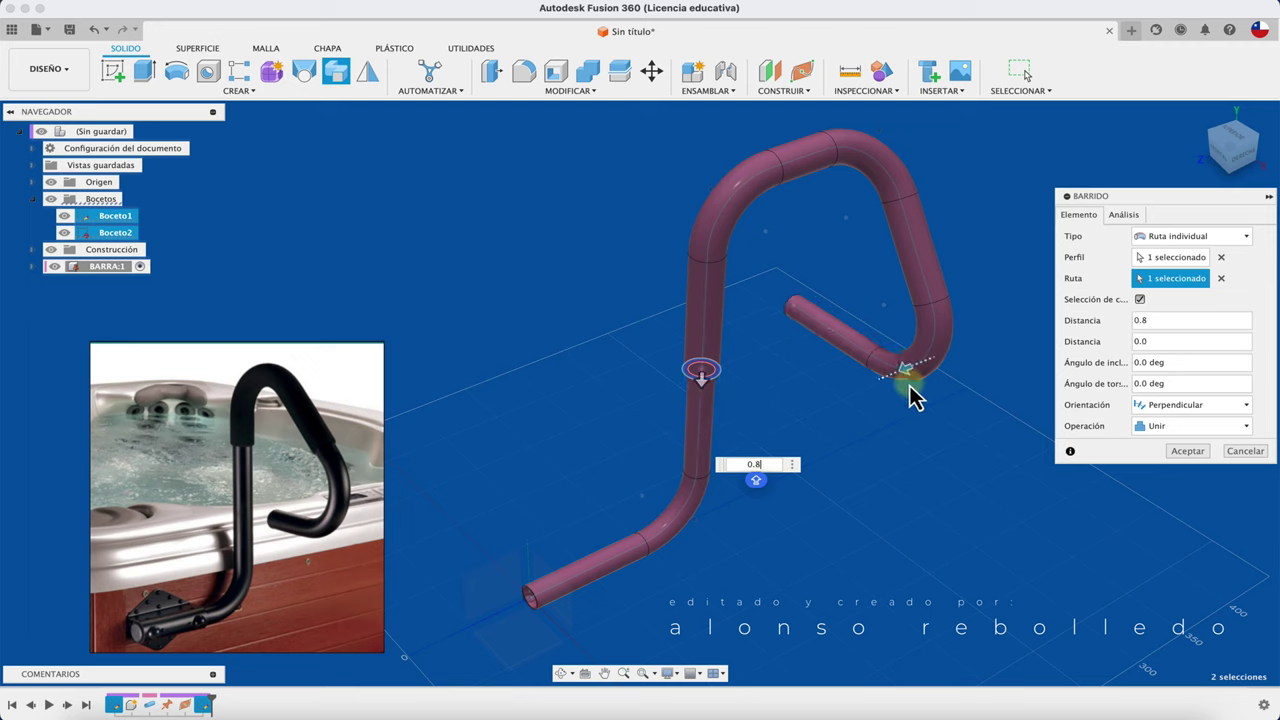
Set the sweep to Nuevo componente, re-pick the path, then cancel after the tangency error.
click(1190, 428)
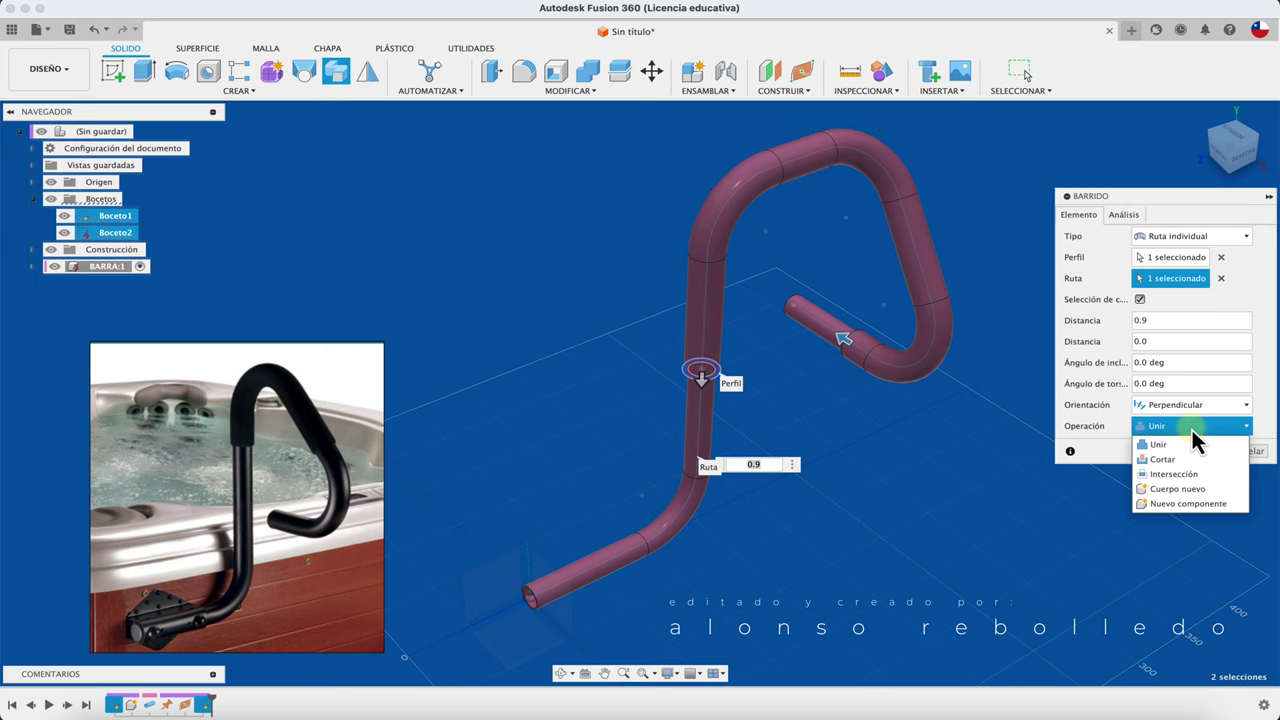
click(1193, 505)
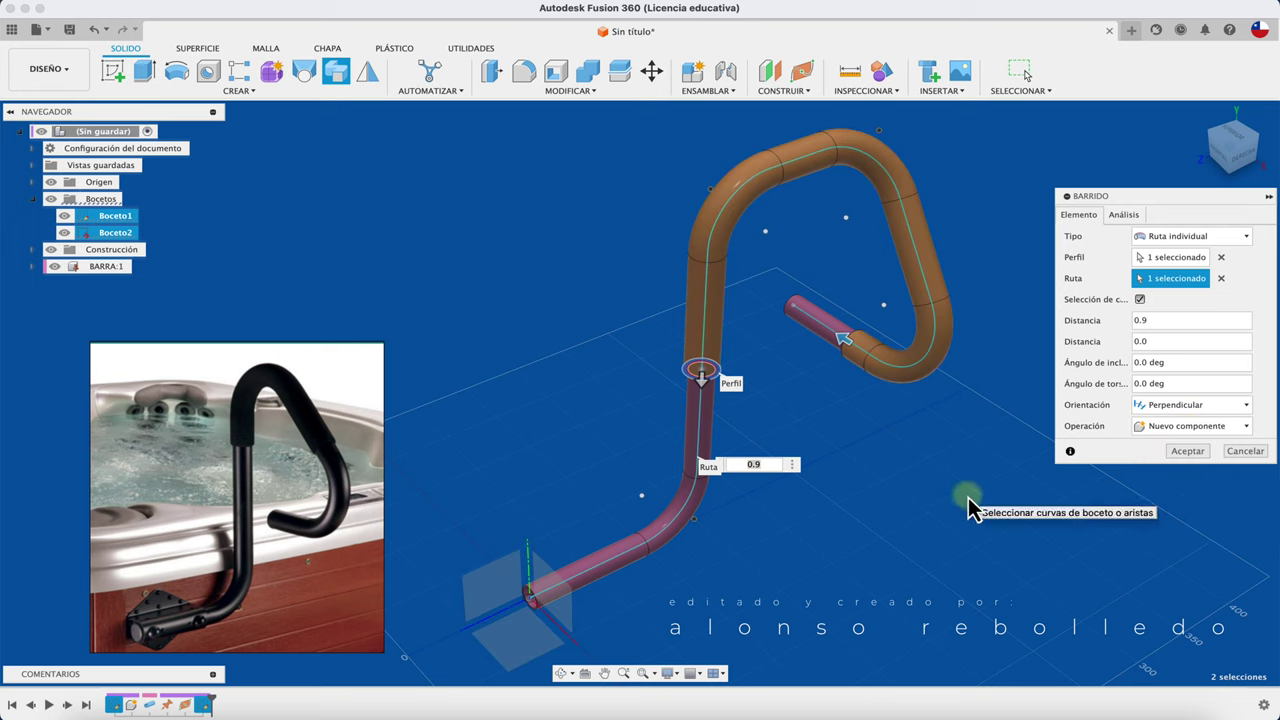
click(848, 355)
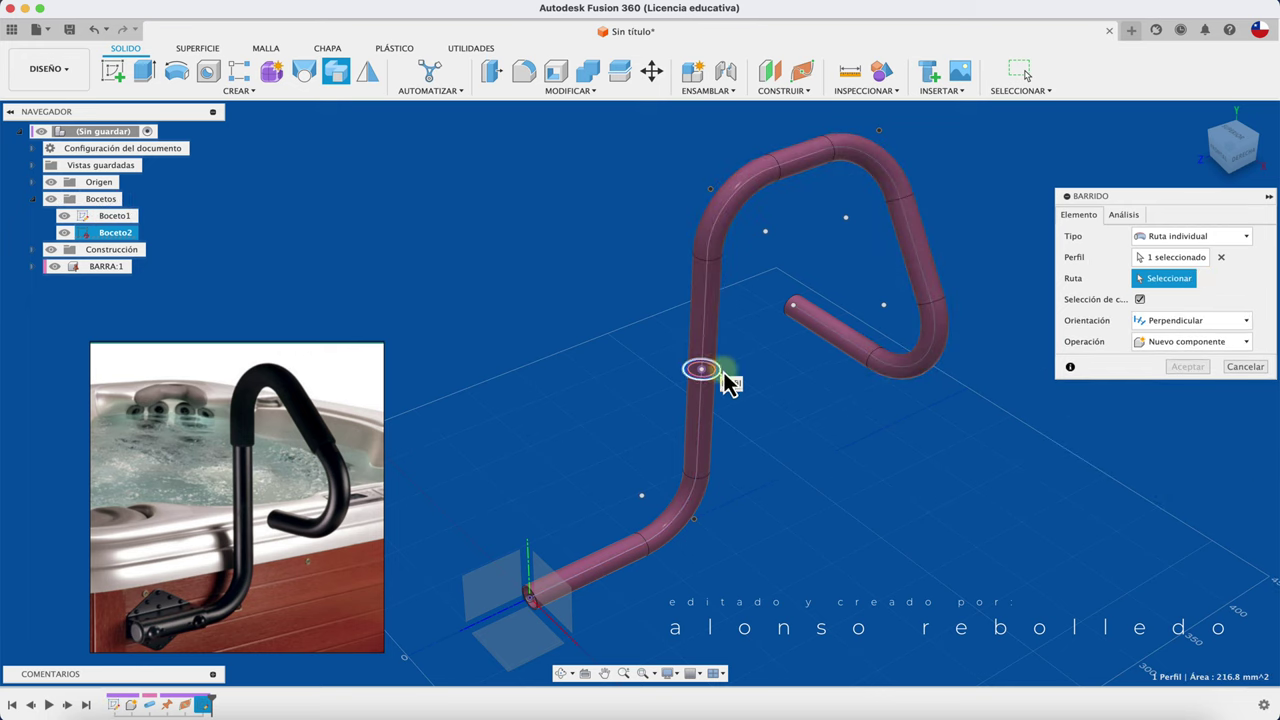
click(720, 378)
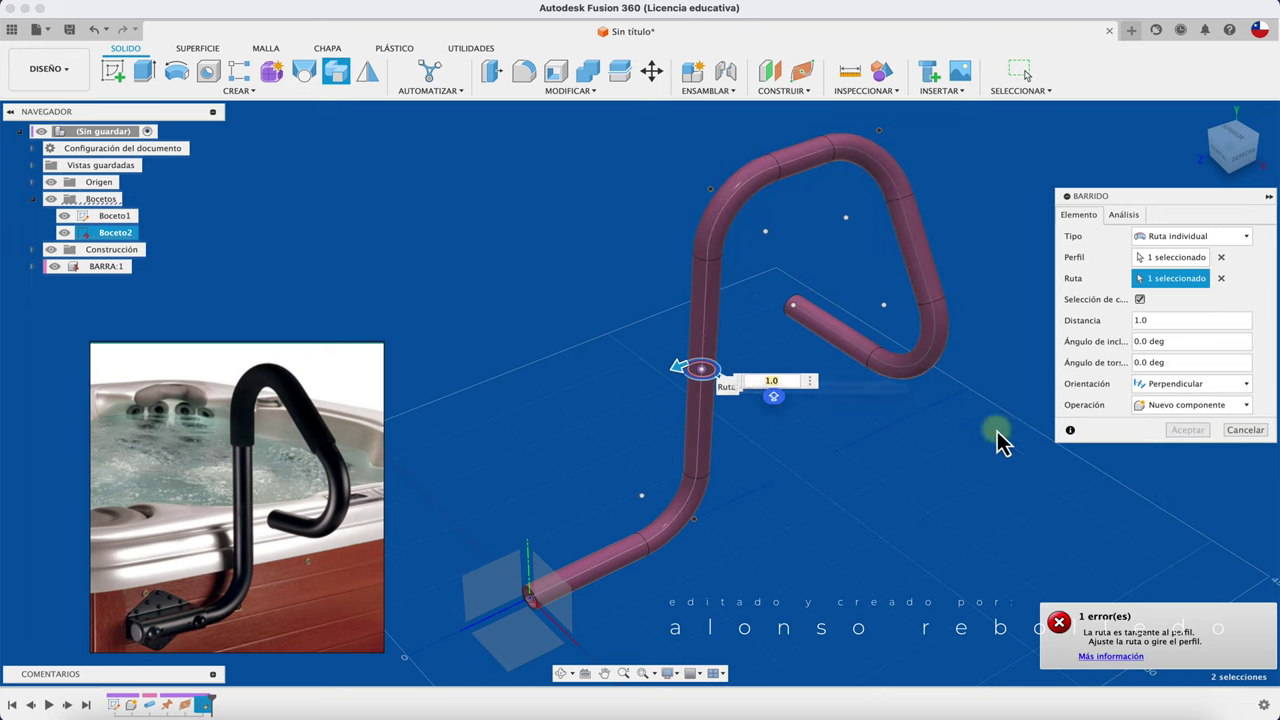
click(1248, 435)
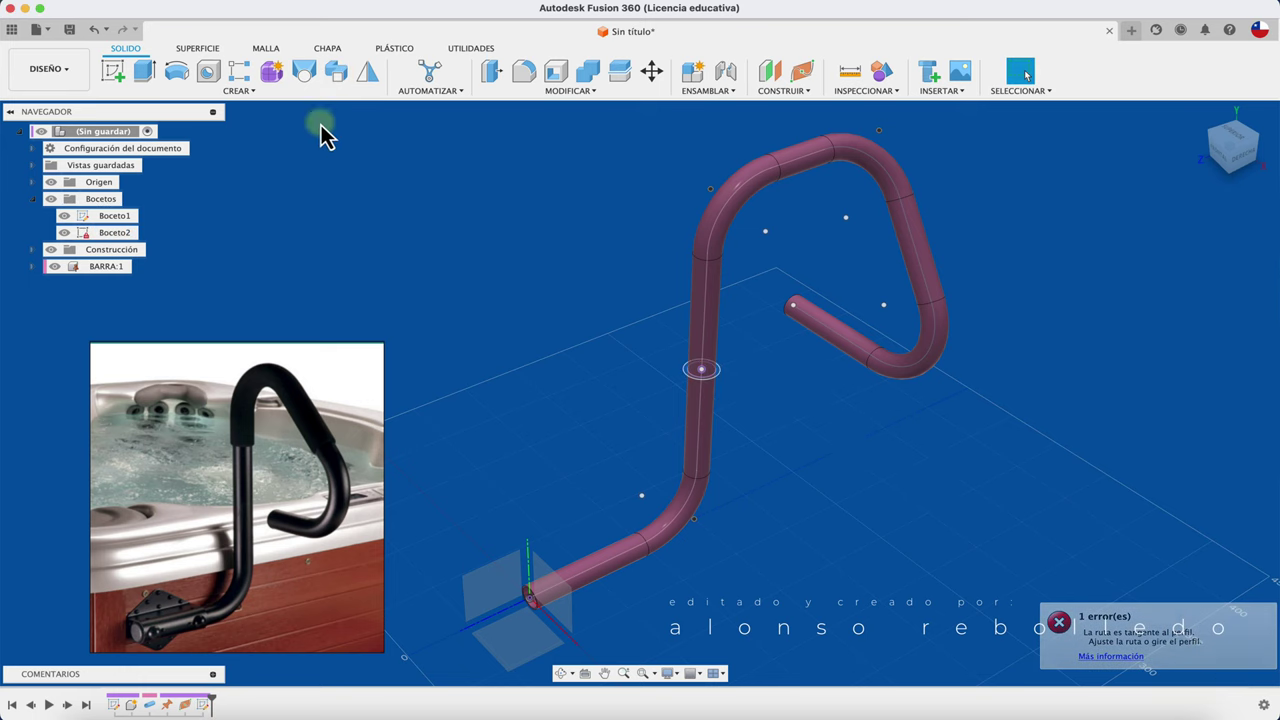
Sweep the Boceto2 circle along Boceto1 from 0.0 to 0.7 as a new component.
click(340, 74)
scroll(737, 337, up, 5)
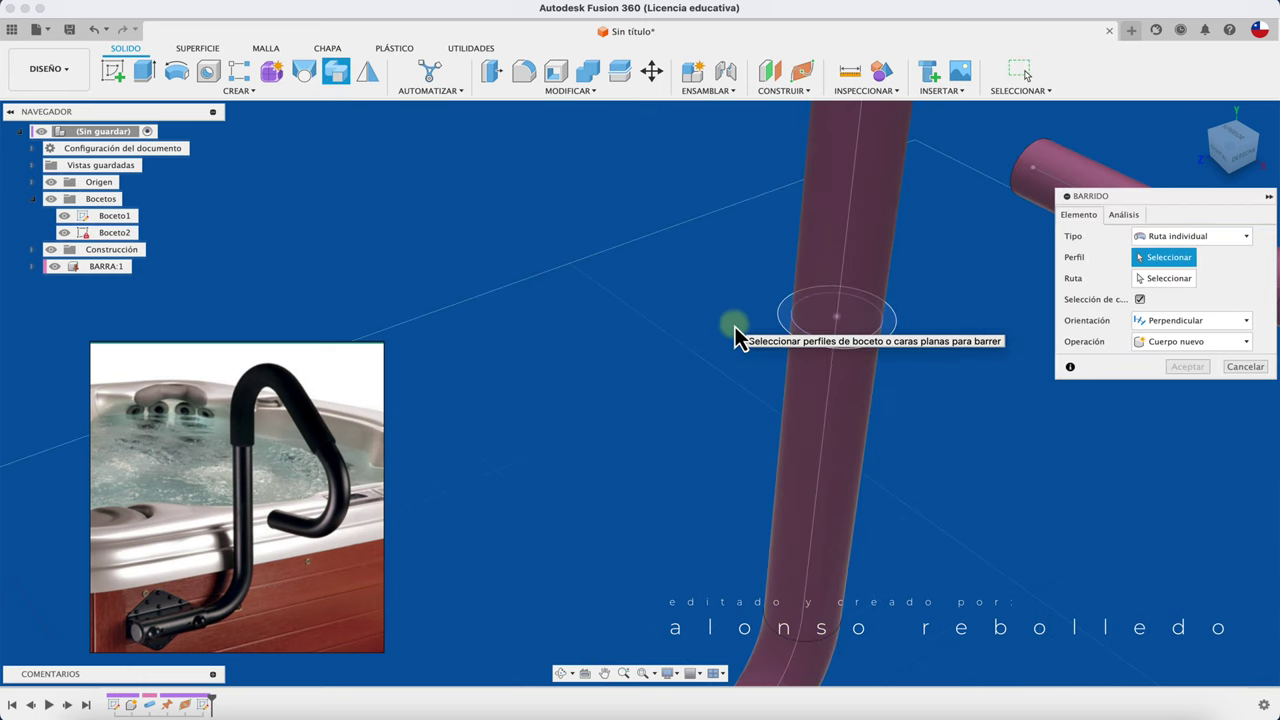
click(893, 330)
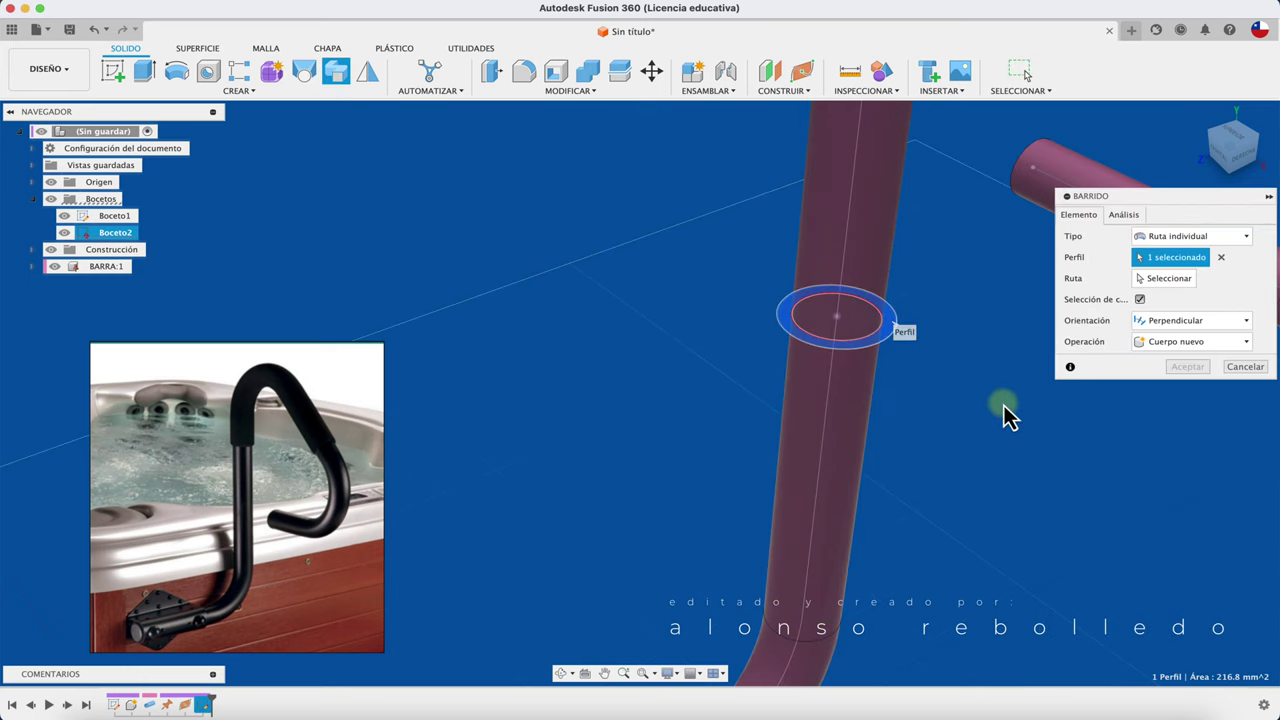
scroll(1007, 417, down, 6)
click(1168, 279)
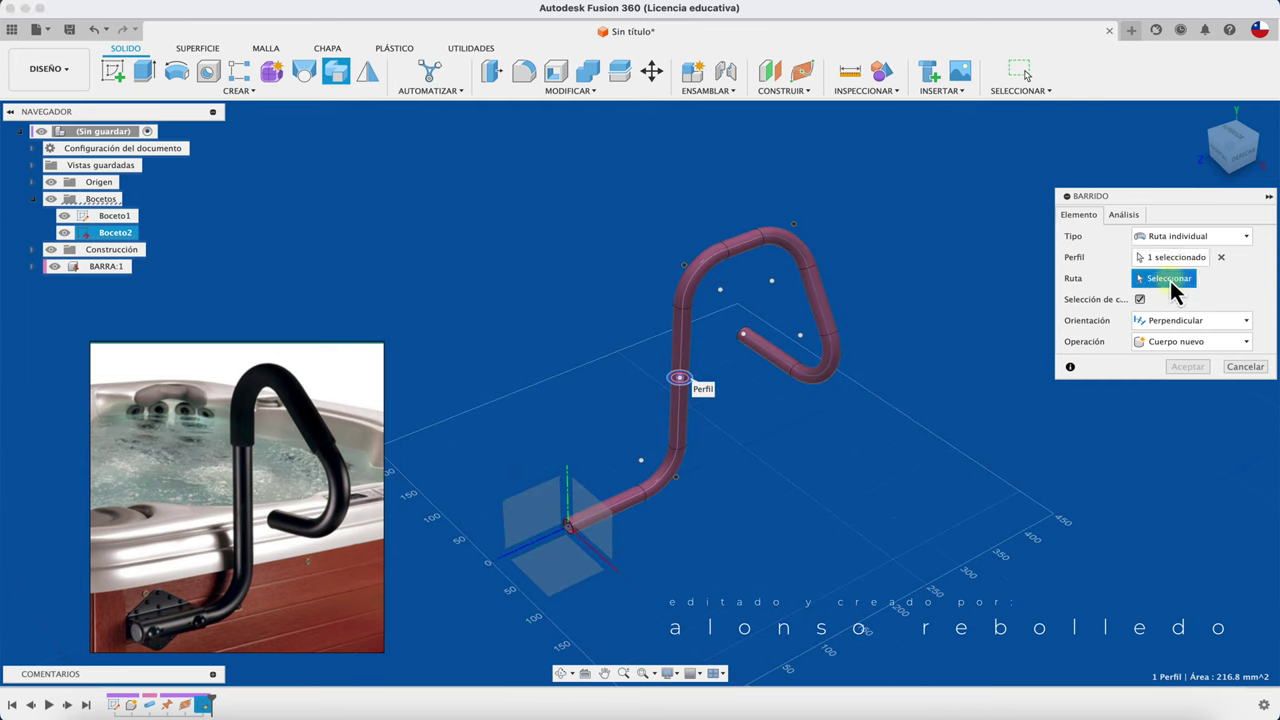
click(690, 284)
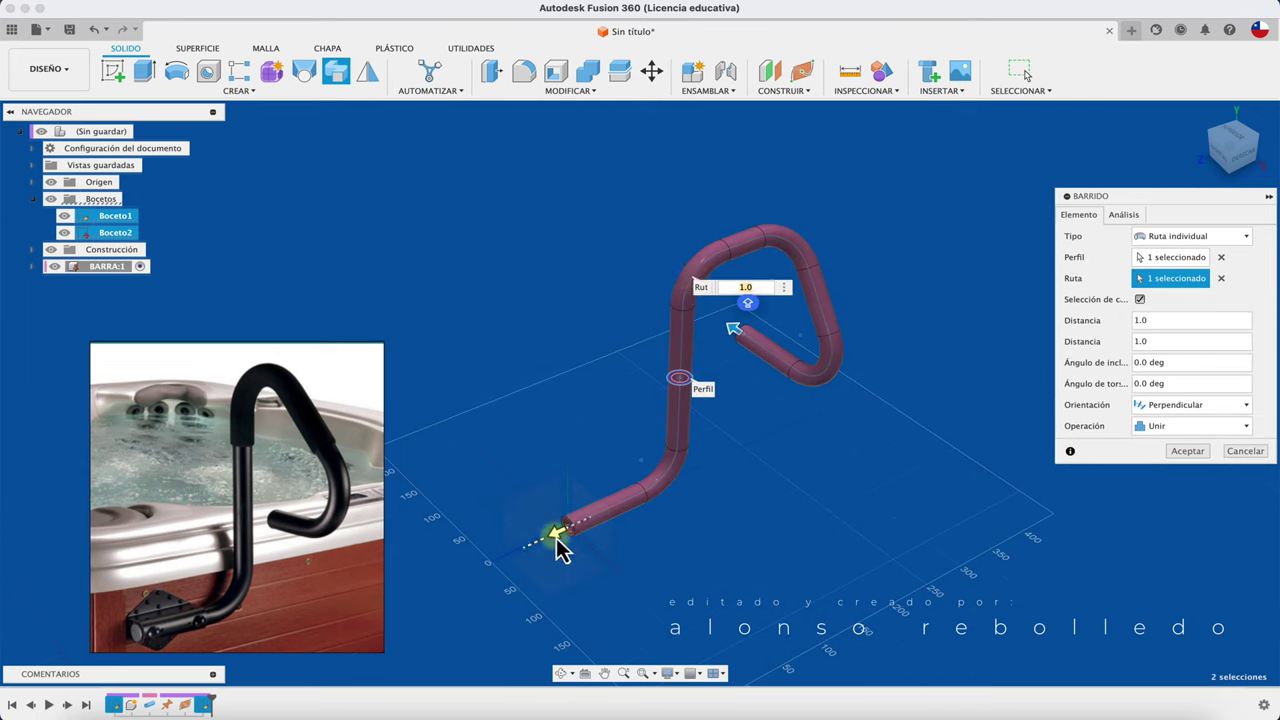
mouse_move(560, 545)
mouse_down()
mouse_move(677, 457)
mouse_move(703, 378)
mouse_up()
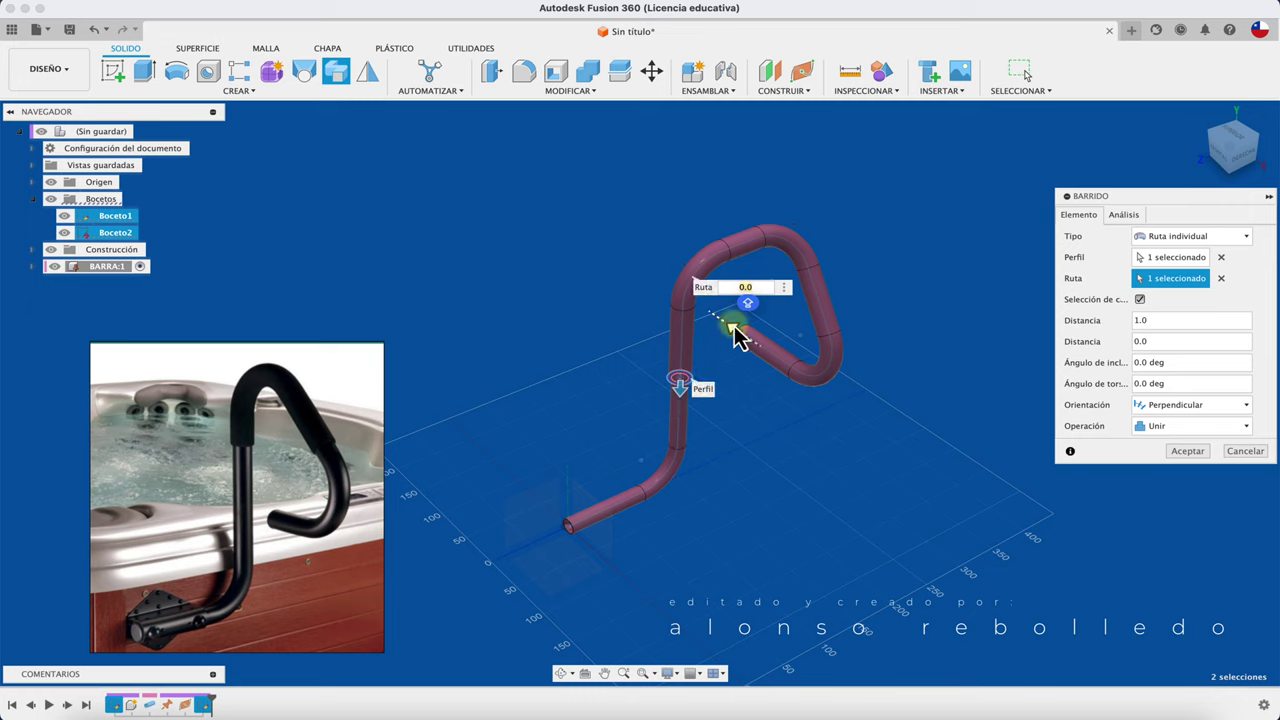
mouse_move(737, 331)
mouse_down()
mouse_move(783, 368)
mouse_move(845, 358)
mouse_move(848, 370)
mouse_up()
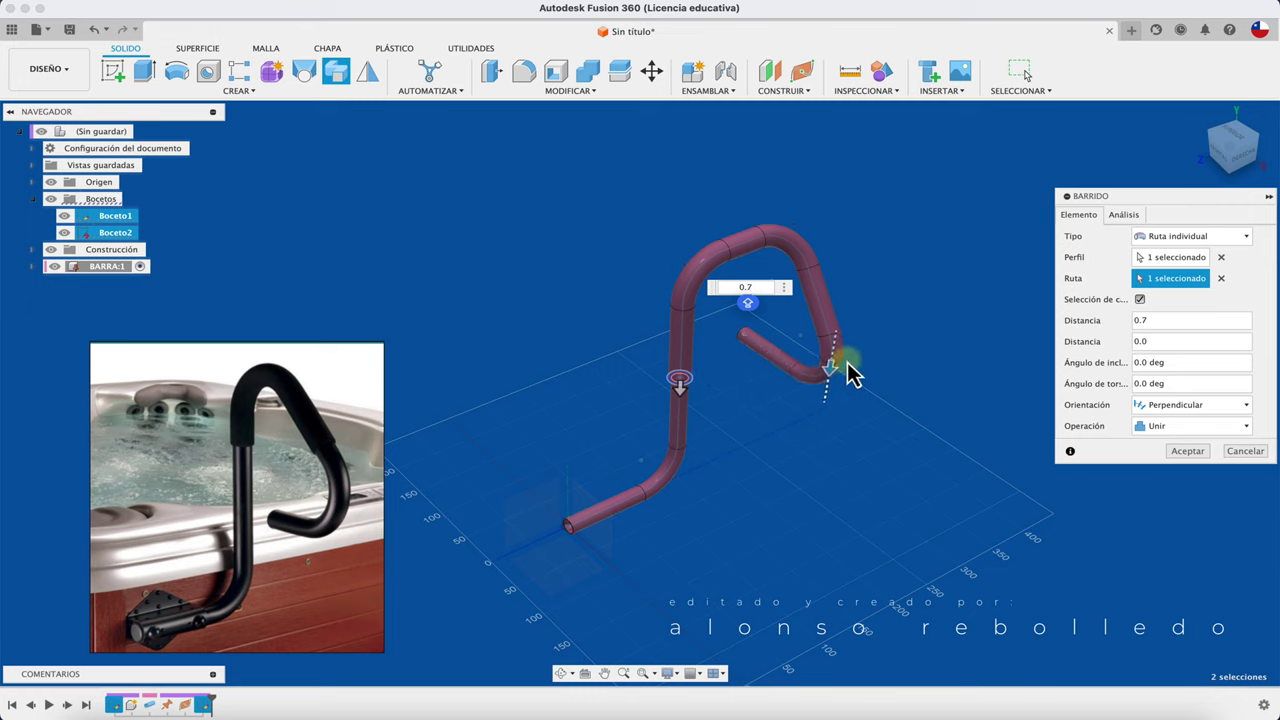
click(1178, 428)
click(1203, 507)
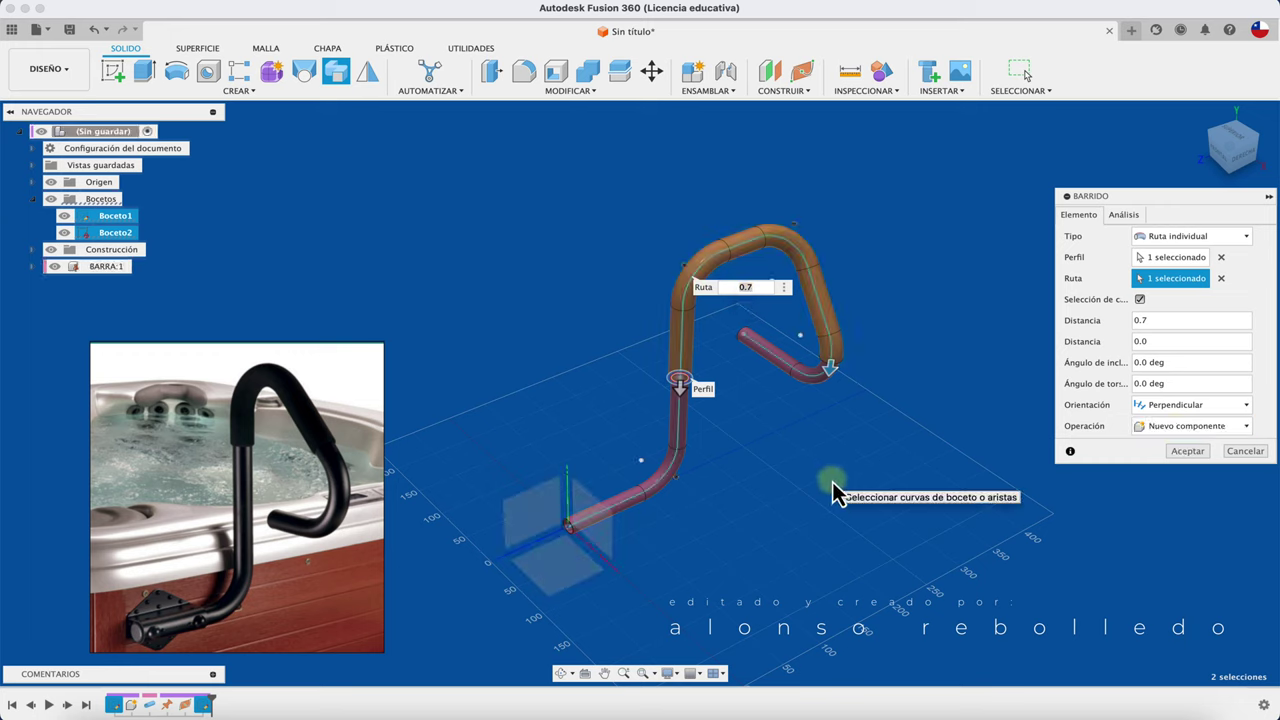
click(1188, 451)
scroll(823, 449, up, 5)
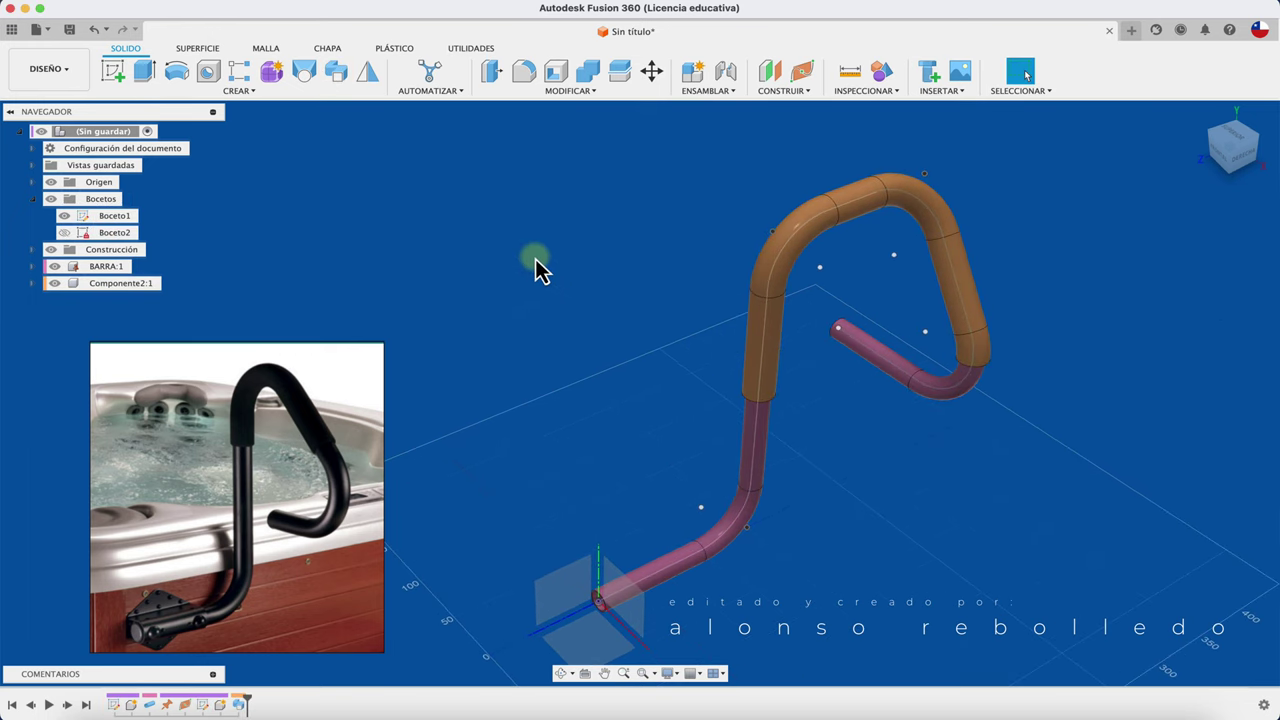
Tie the grip sleeve to the BARRA pipe with a rigid as-built joint (Unión conforme a obra).
drag(785, 340, 985, 450)
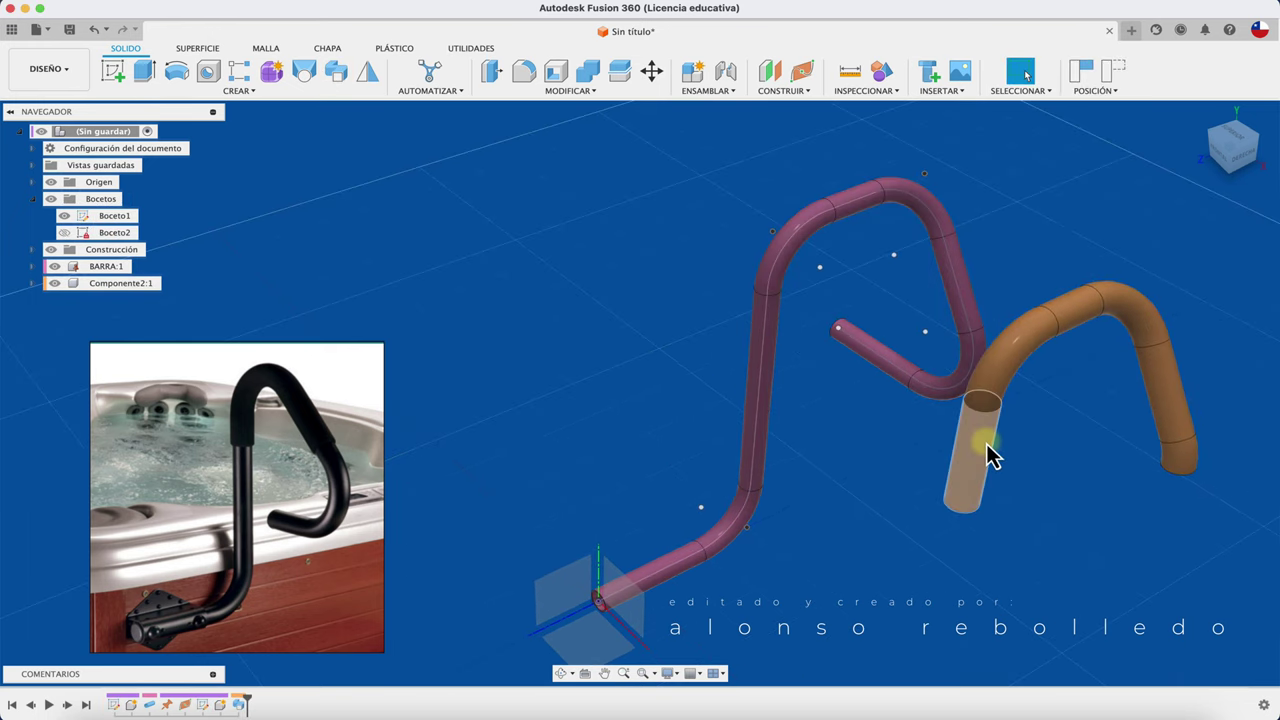
shift+middle_drag(988, 455, 988, 455)
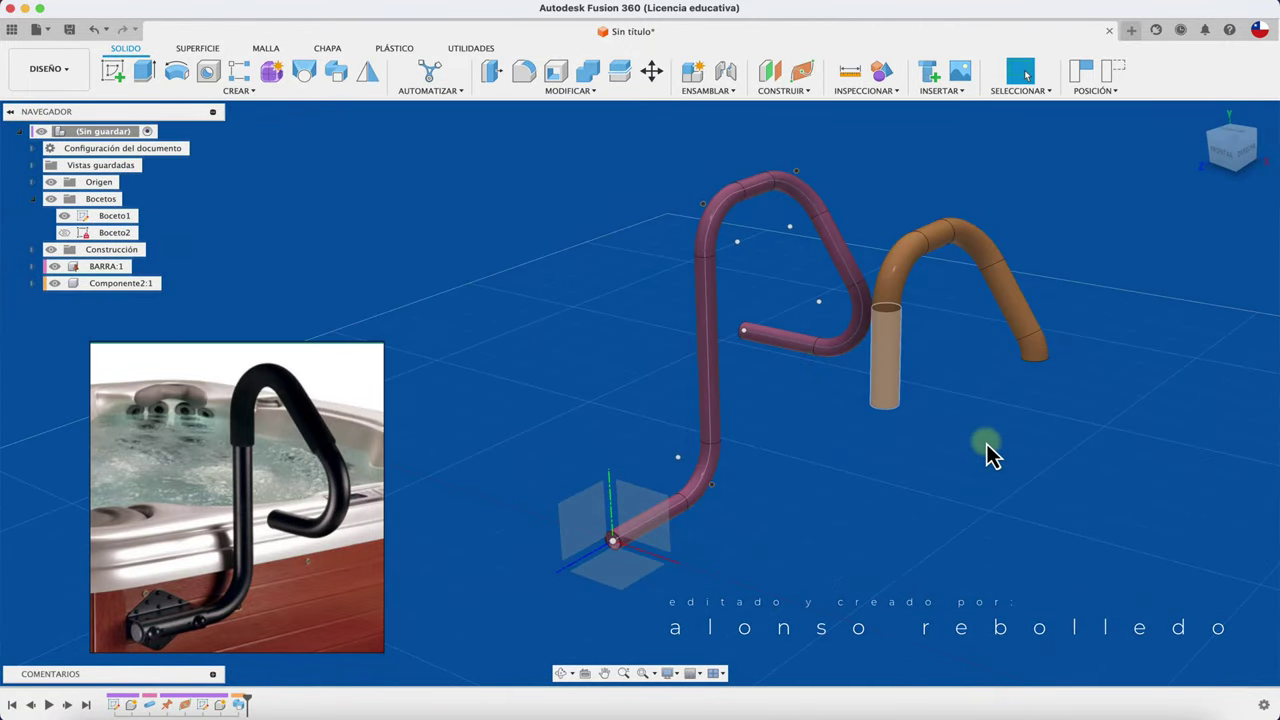
mouse_move(586, 280)
shift+middle_down()
mouse_move(560, 177)
mouse_move(709, 154)
shift+middle_up()
click(731, 91)
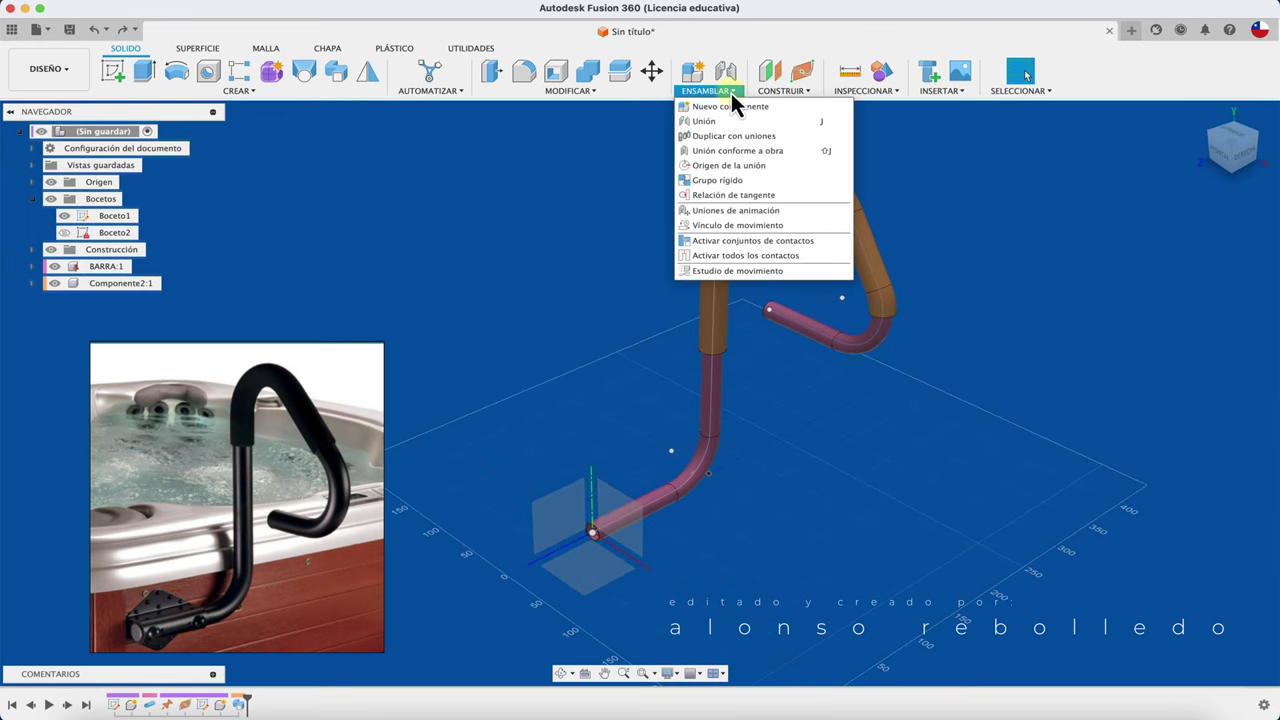
click(741, 151)
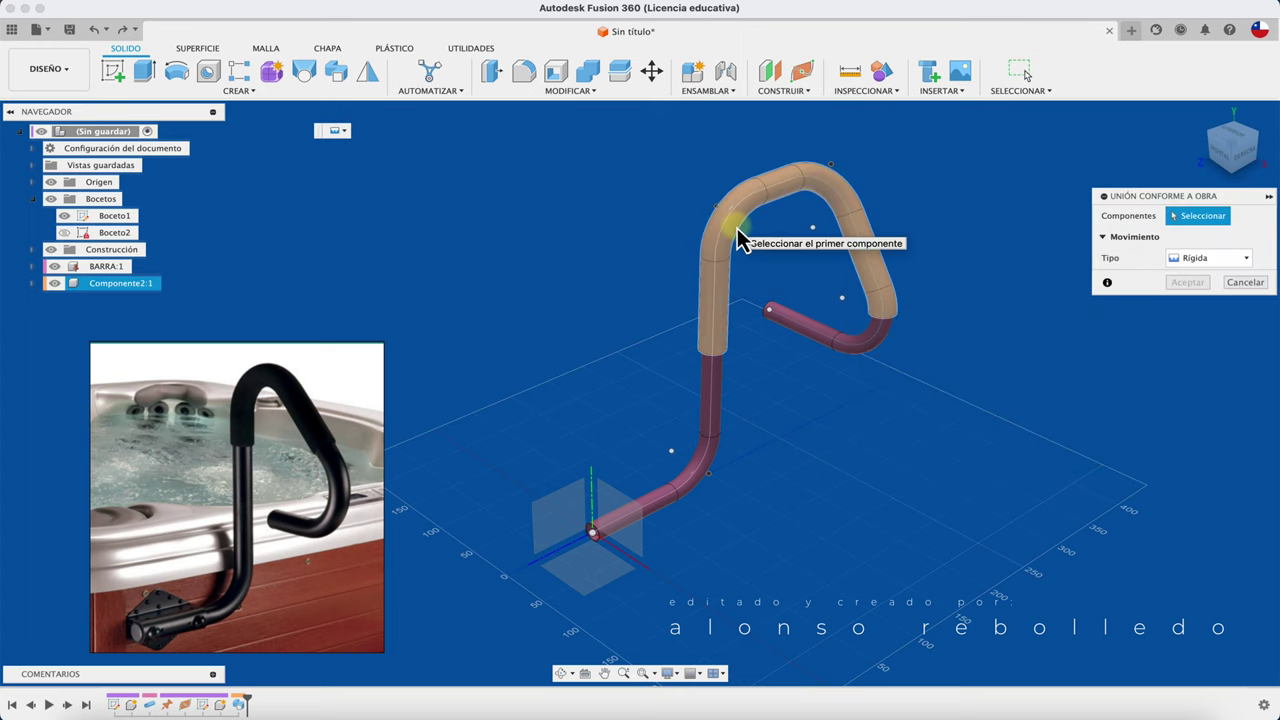
click(738, 240)
click(722, 386)
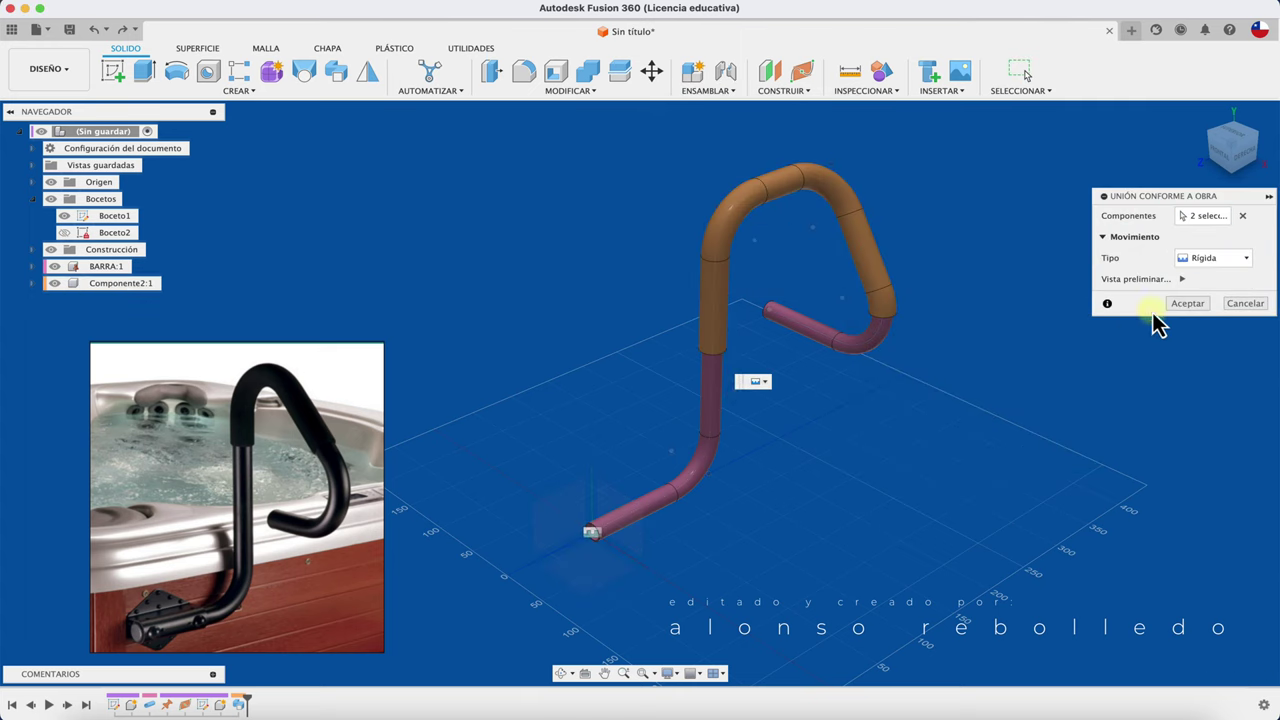
click(1183, 305)
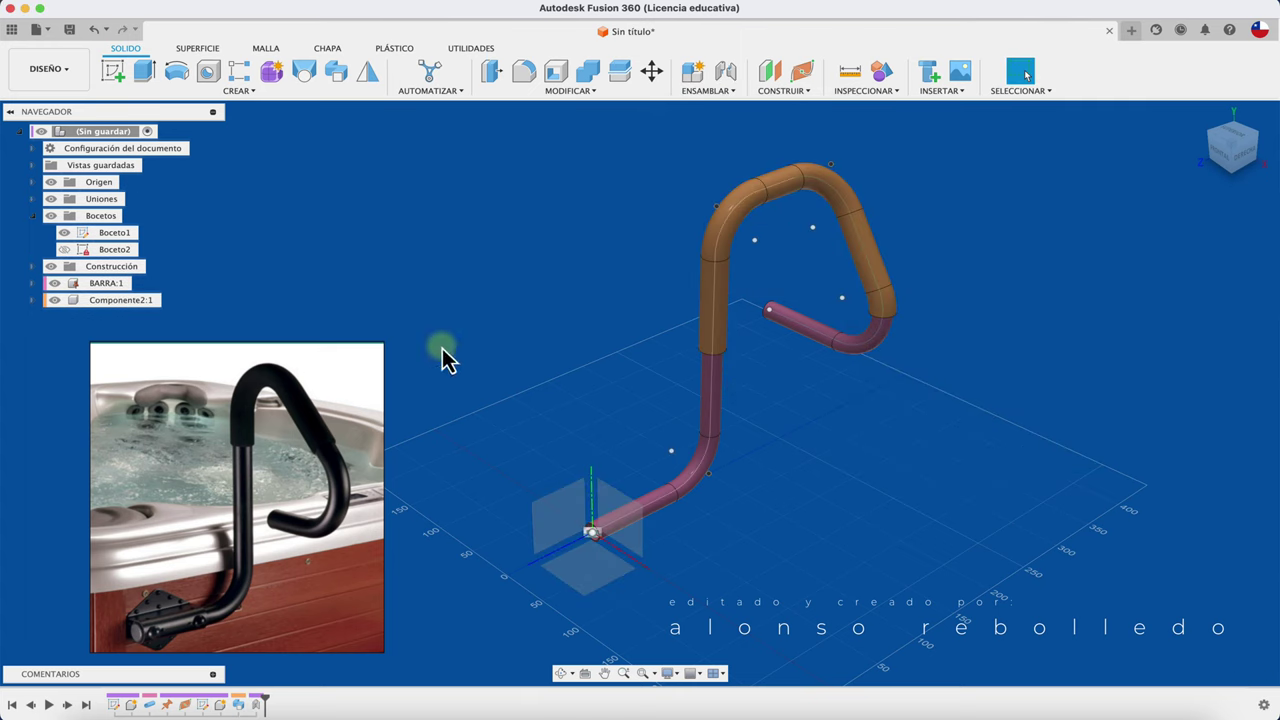
Rename the sleeve component Componente2:1 to EMPUÑADURA.
click(125, 302)
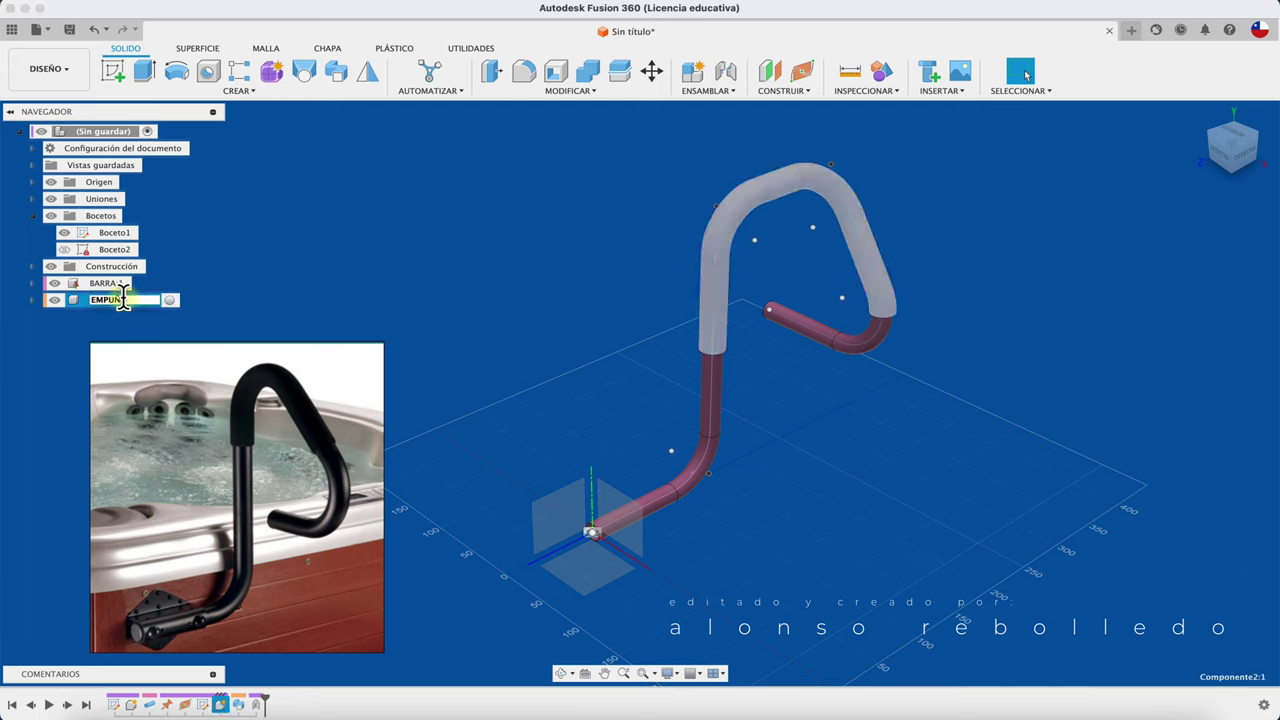
click(305, 271)
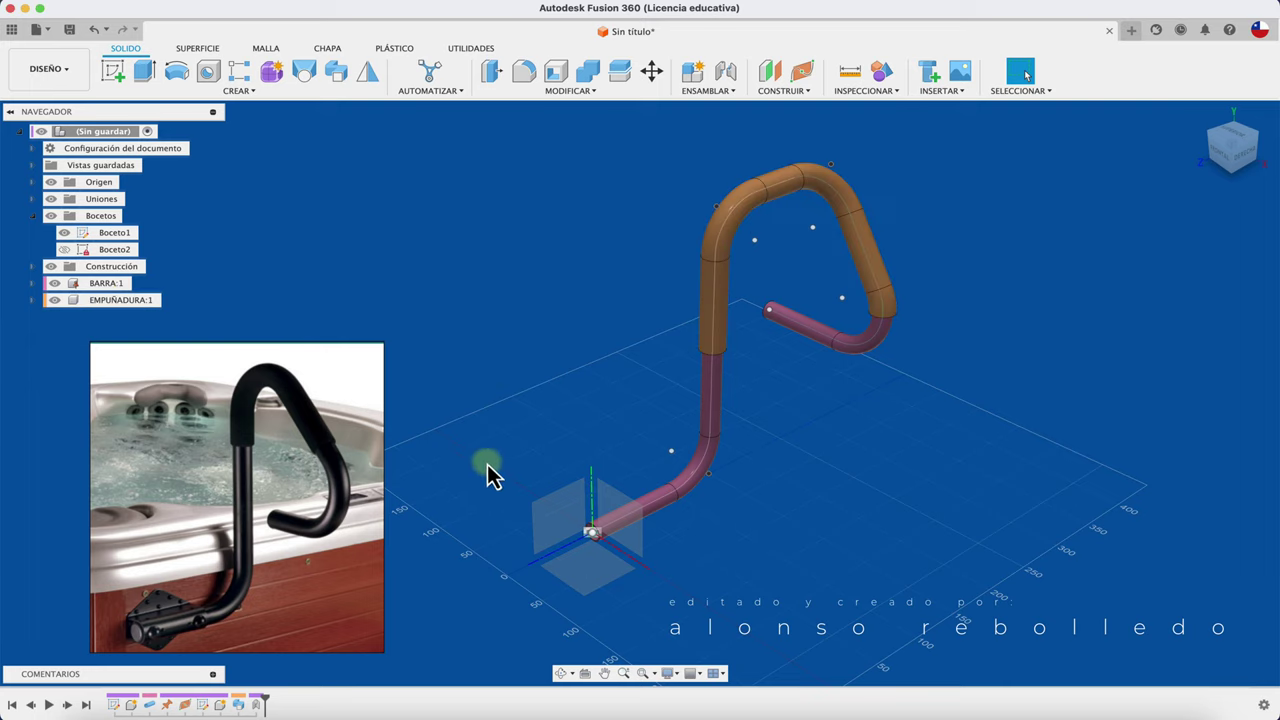
scroll(520, 488, up, 3)
scroll(600, 515, up, 3)
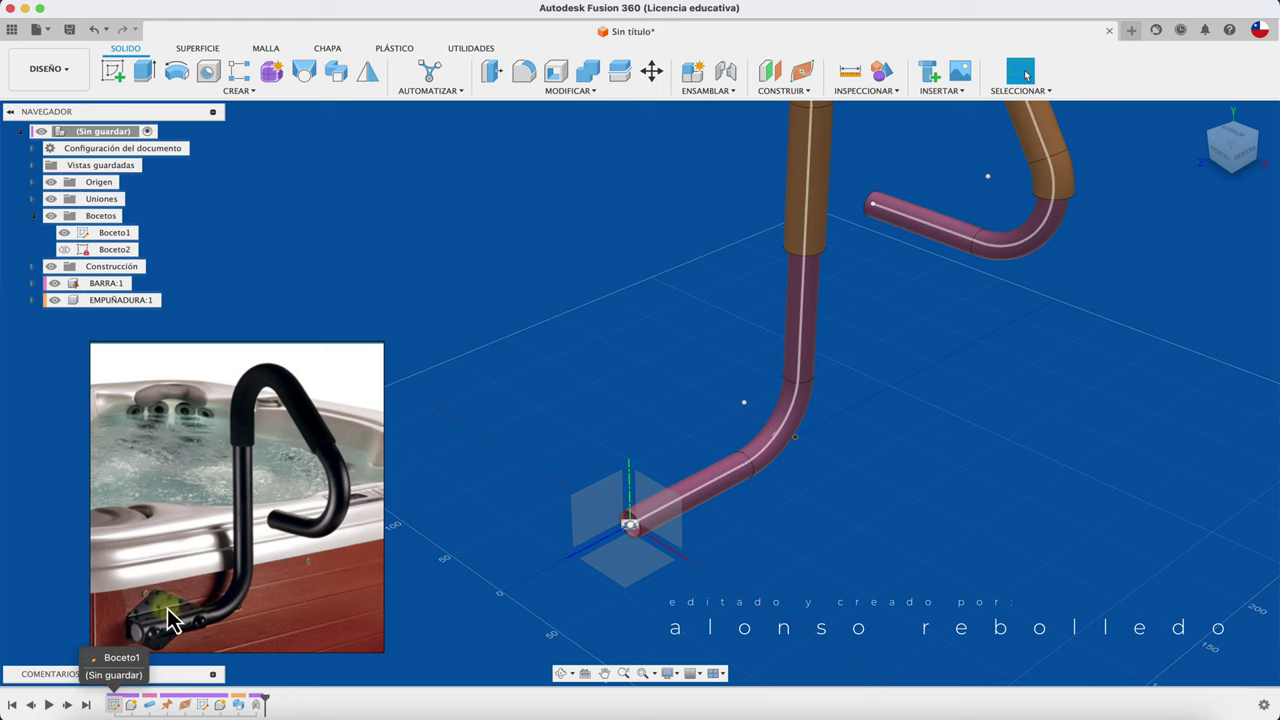
mouse_move(298, 575)
shift+middle_down()
mouse_move(671, 449)
mouse_move(846, 371)
mouse_move(749, 371)
mouse_move(703, 210)
mouse_move(714, 186)
mouse_move(751, 200)
mouse_move(708, 307)
shift+middle_up()
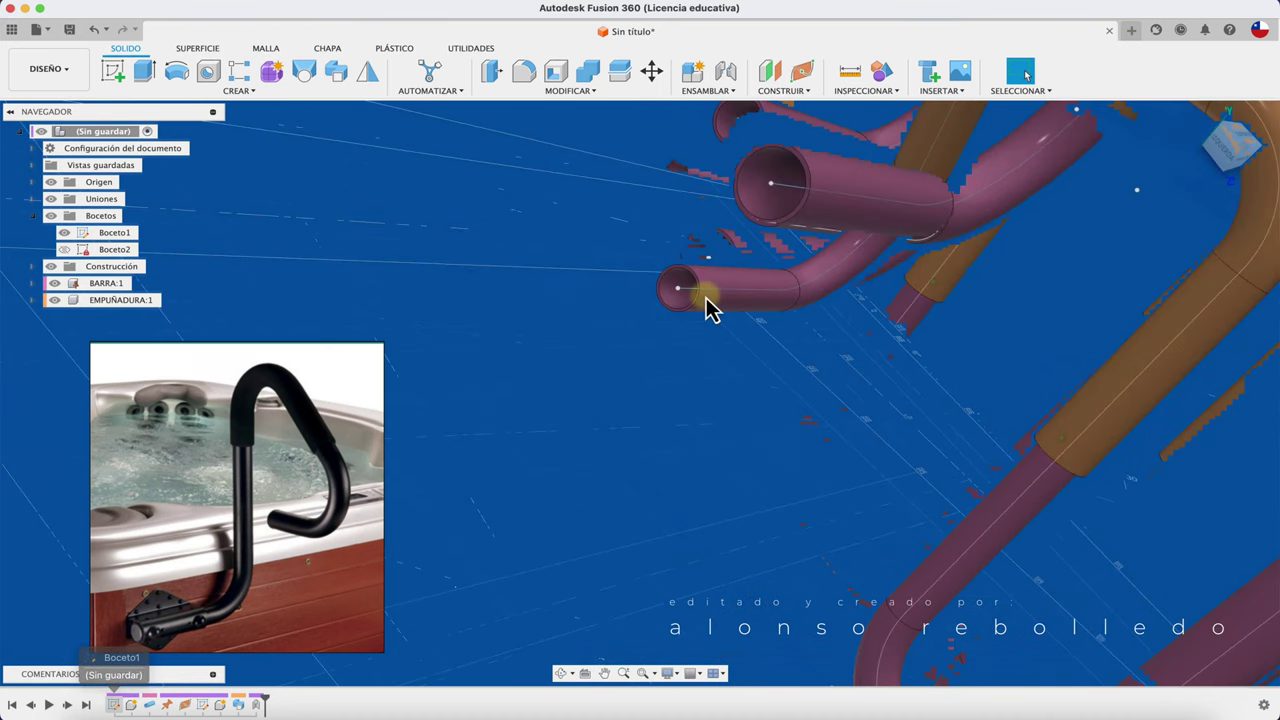
Zoom out and back in to inspect the handrail with its grip sleeve.
scroll(708, 307, down, 2)
scroll(706, 305, down, 2)
scroll(706, 305, down, 3)
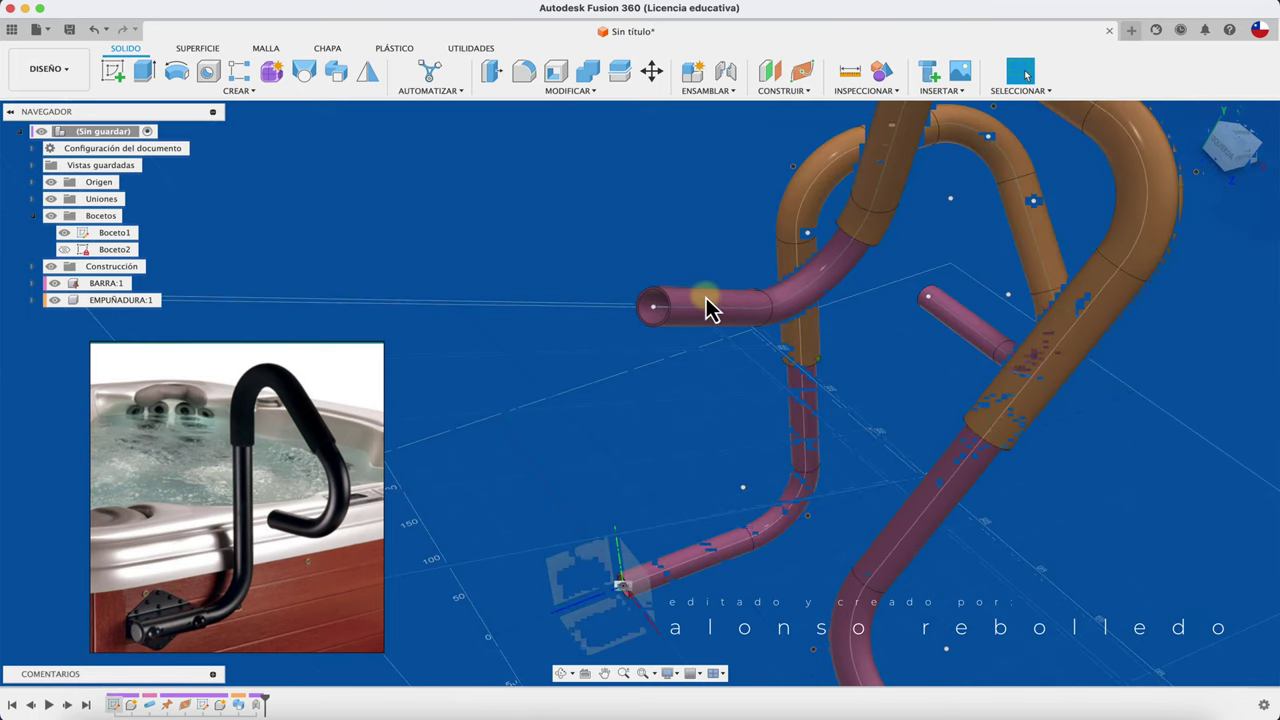
scroll(706, 305, down, 1)
shift+scroll(706, 307, down, 3)
shift+scroll(706, 307, down, 3)
shift+scroll(706, 307, down, 3)
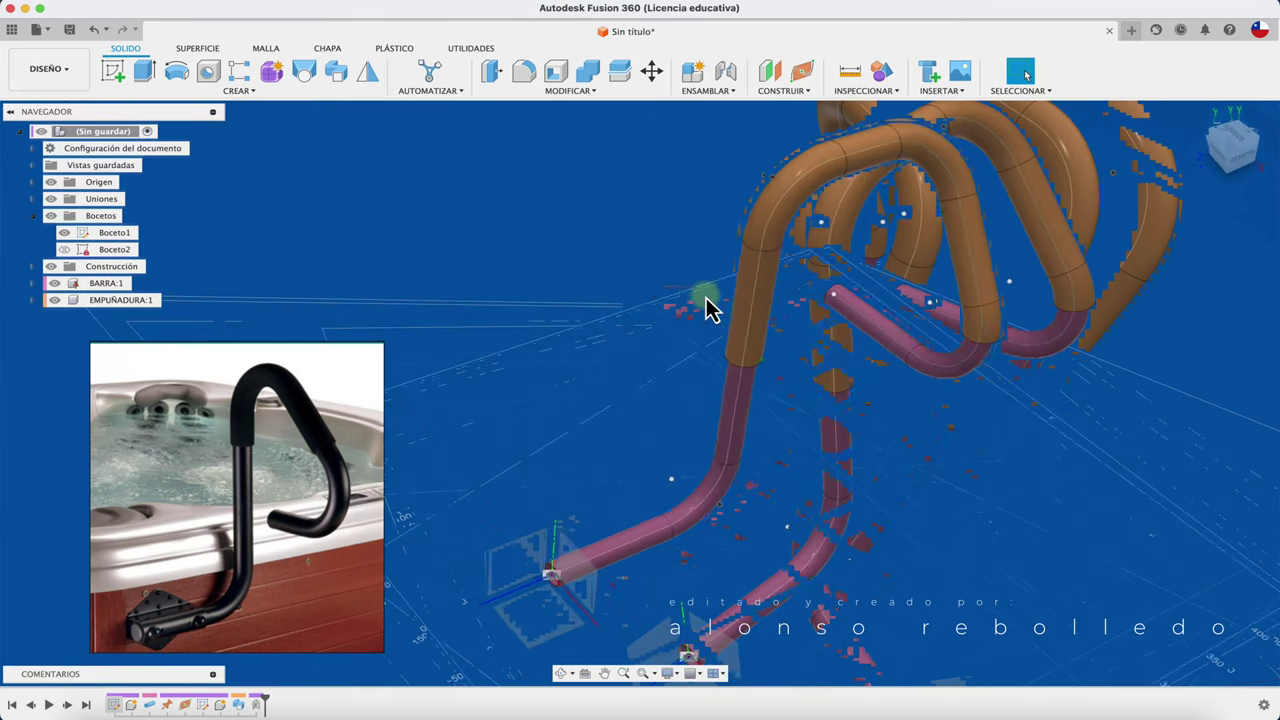
shift+scroll(706, 307, down, 3)
shift+scroll(706, 307, down, 3)
shift+scroll(706, 307, down, 3)
shift+scroll(706, 307, down, 3)
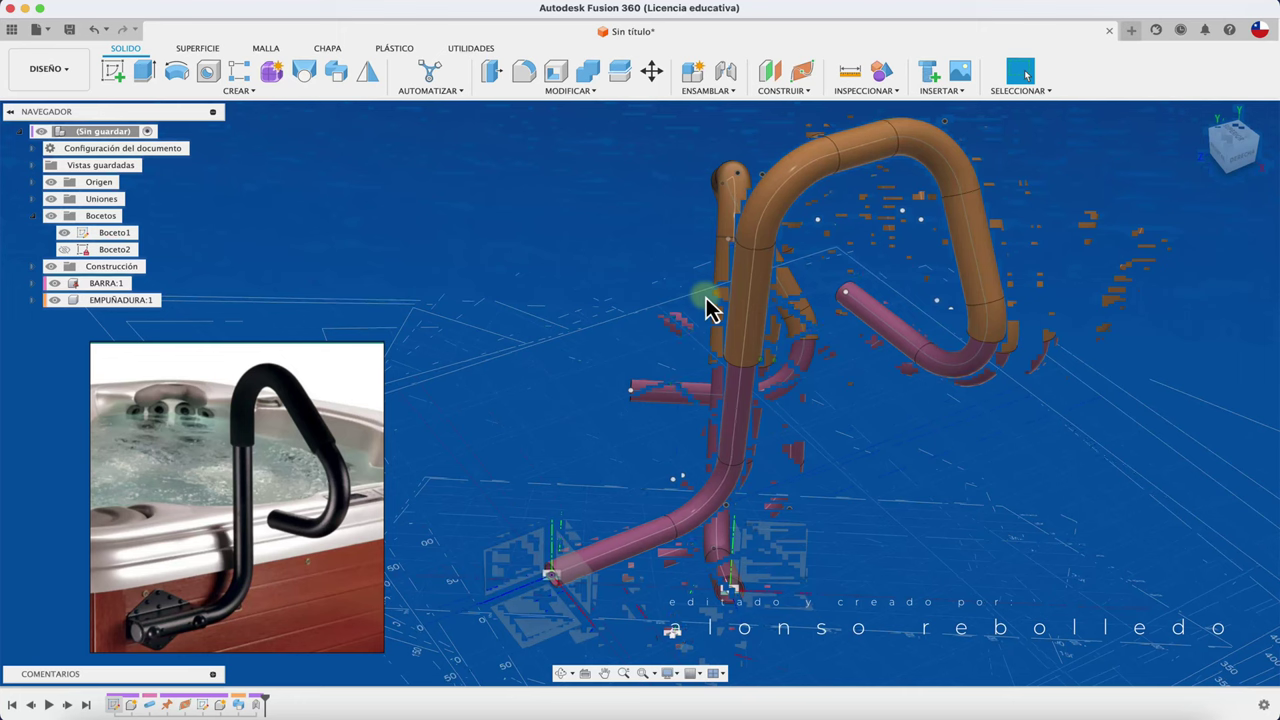
shift+scroll(706, 307, down, 3)
shift+scroll(706, 307, down, 3)
shift+scroll(706, 307, down, 3)
shift+scroll(706, 307, down, 2)
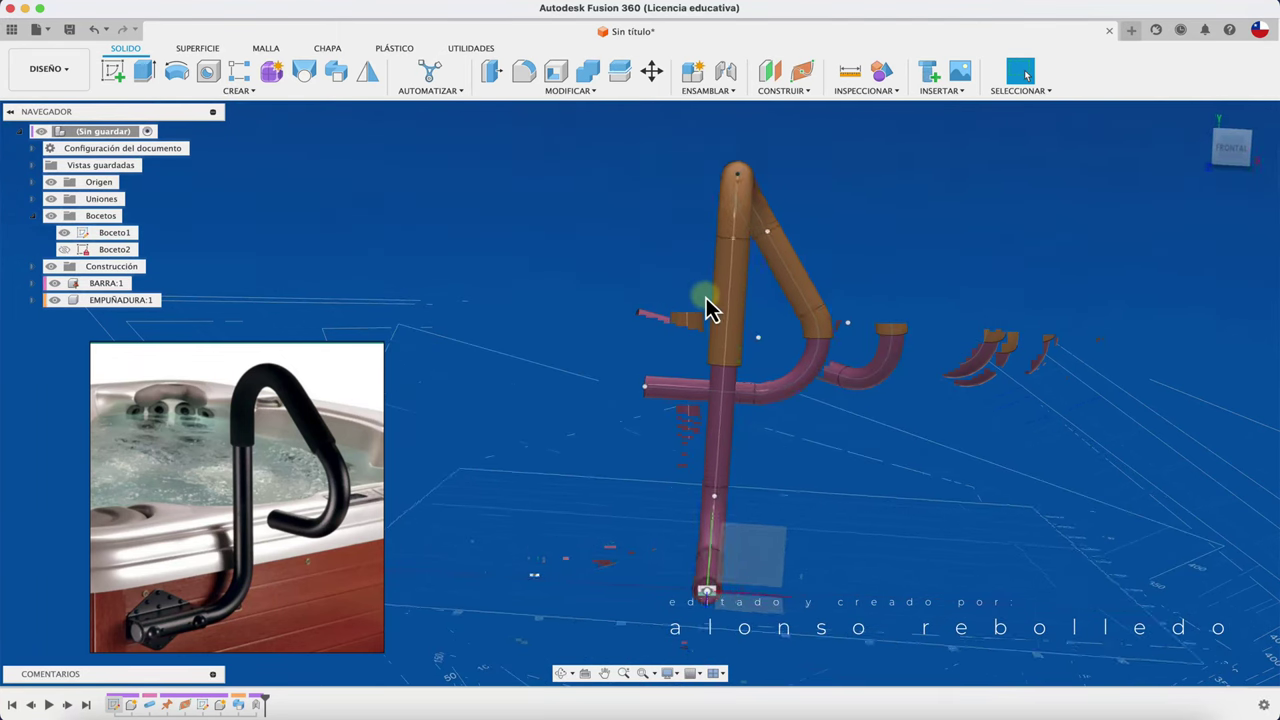
shift+scroll(706, 307, down, 3)
shift+scroll(706, 307, down, 3)
shift+scroll(706, 307, down, 3)
shift+scroll(706, 307, down, 3)
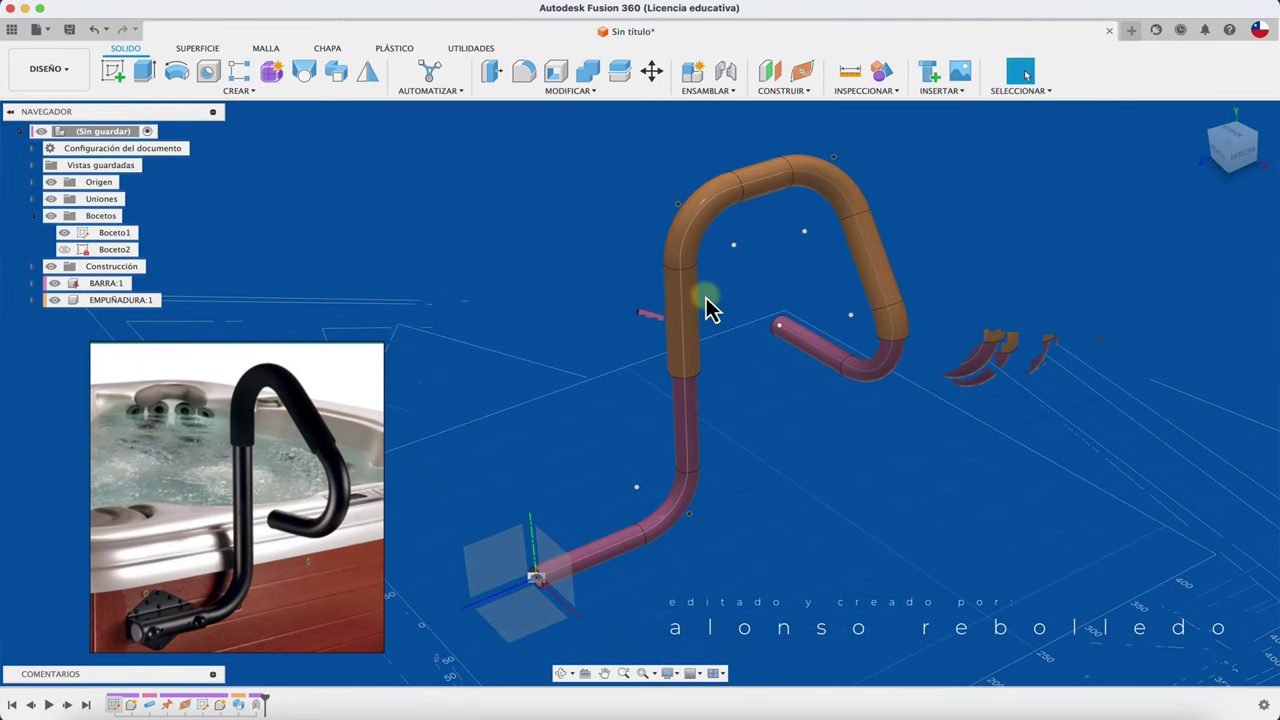
shift+scroll(706, 307, down, 1)
shift+scroll(706, 307, down, 1)
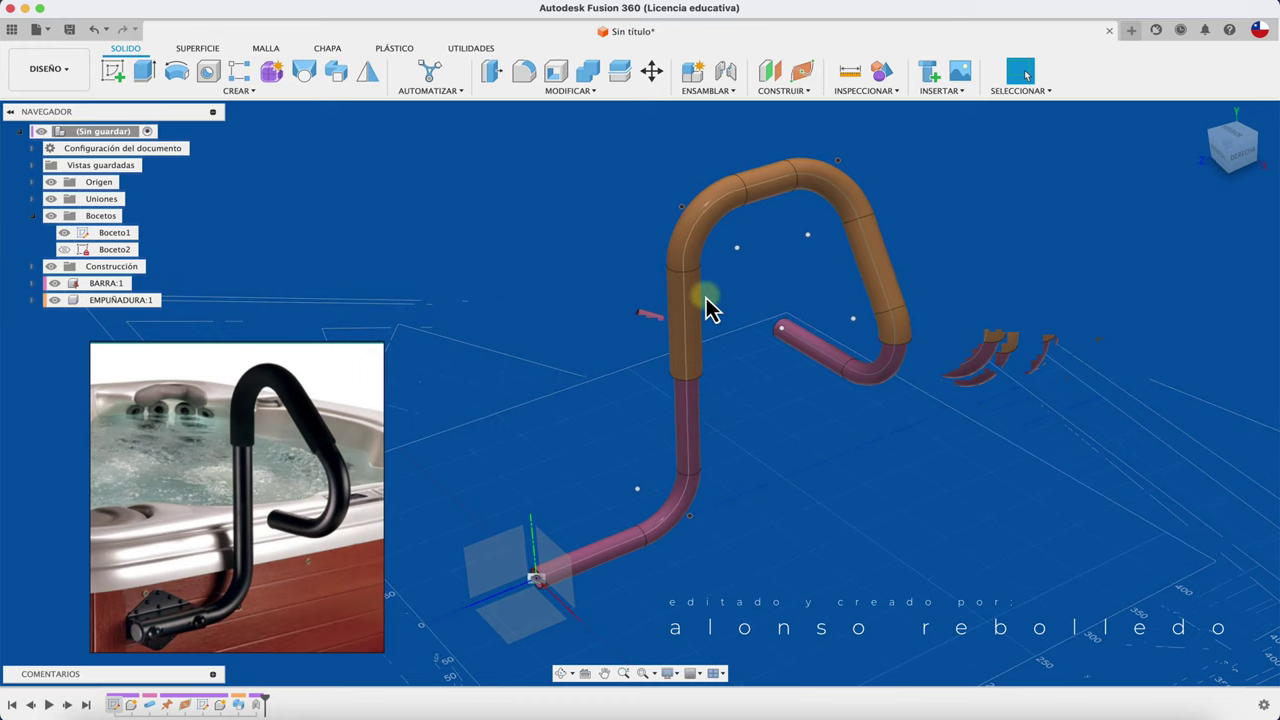
shift+scroll(706, 307, down, 2)
shift+scroll(706, 307, down, 2)
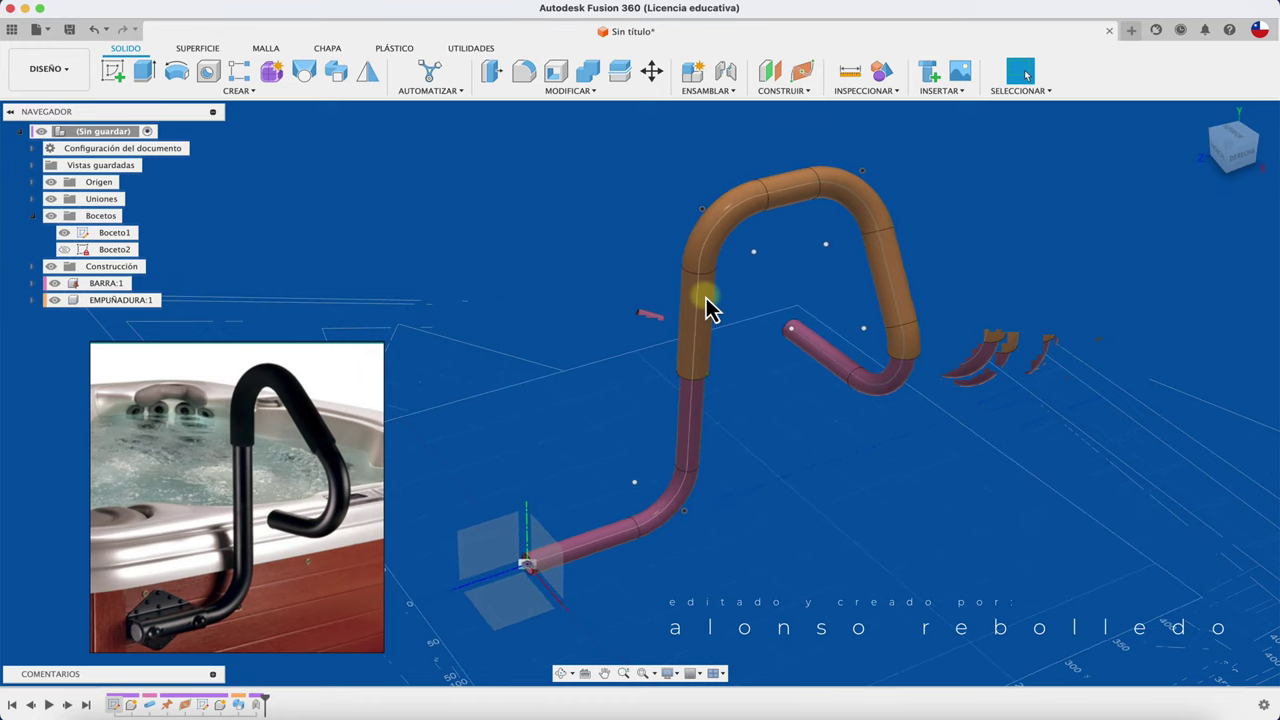
shift+scroll(706, 307, down, 3)
shift+scroll(706, 307, down, 2)
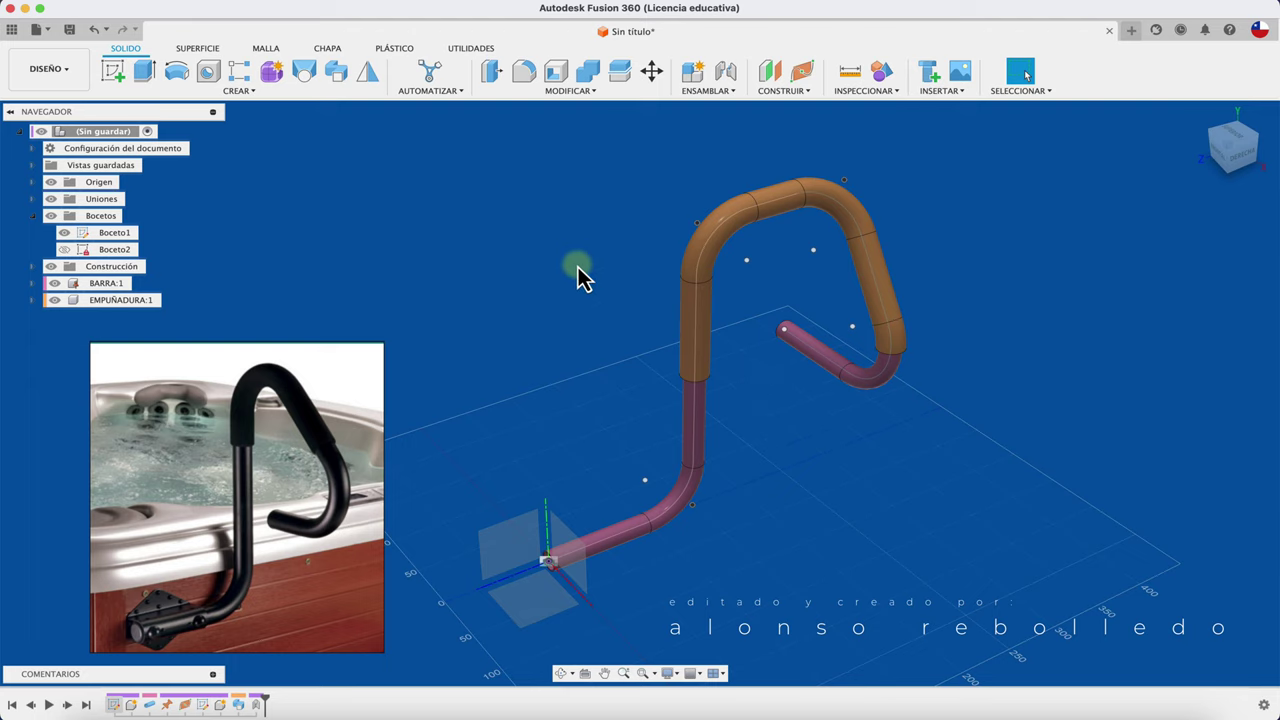
scroll(580, 275, up, 2)
scroll(580, 275, up, 2)
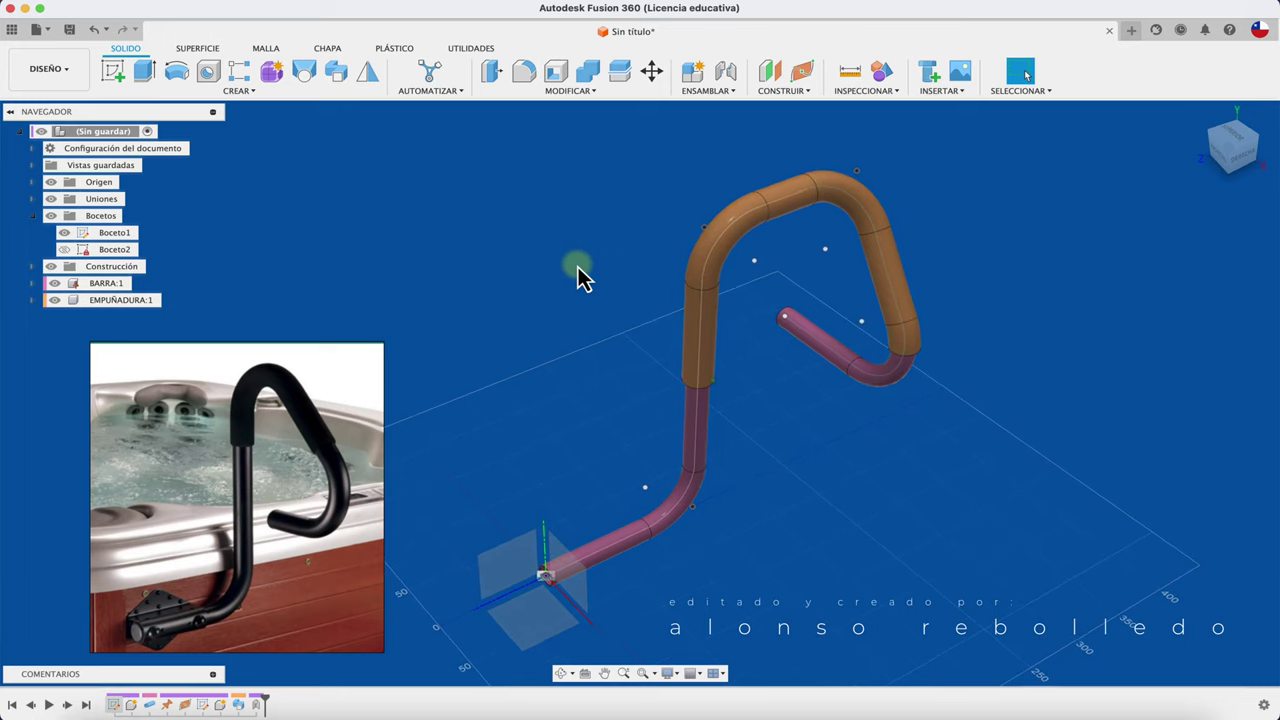